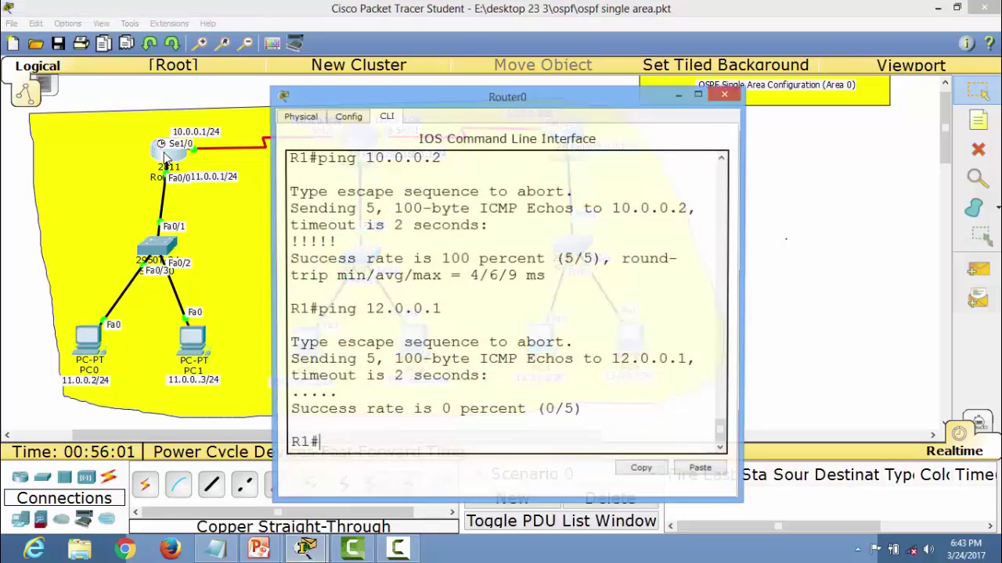
Display Router0's running configuration with show running-config in its enlarged CLI window.
{"action": "left_click_drag", "start_coordinate": [395, 91], "coordinate": [394, 64]}
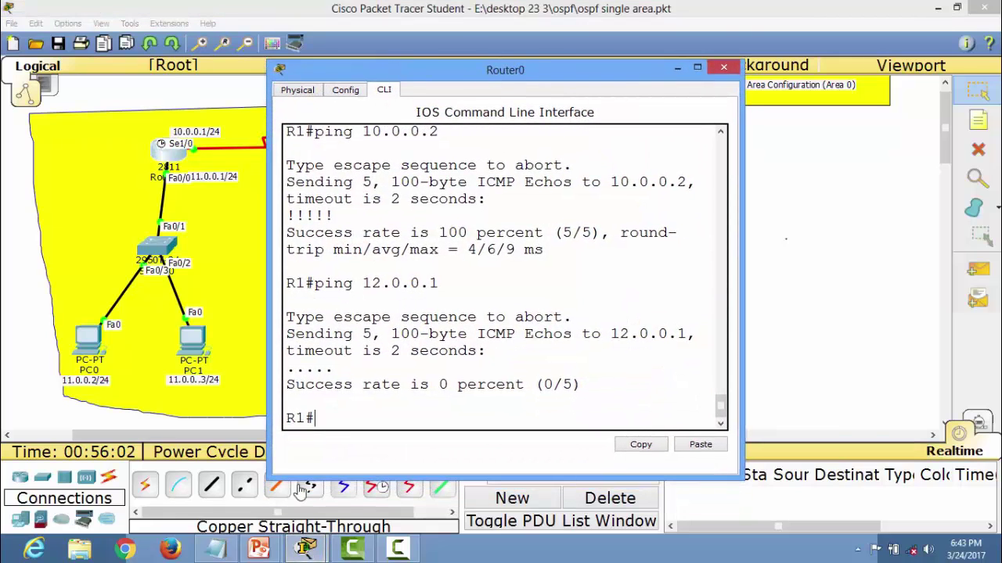
{"action": "left_click", "coordinate": [697, 67]}
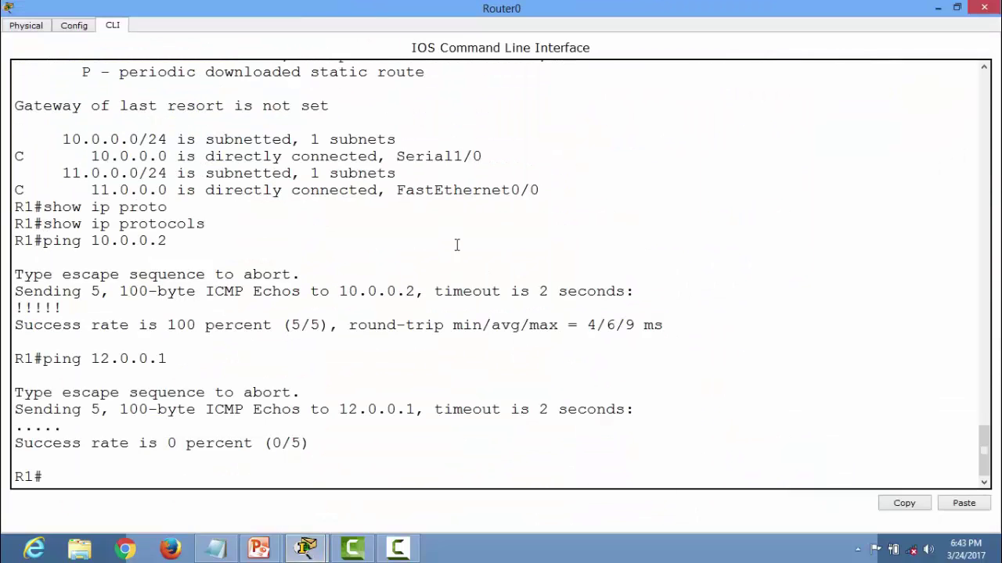
{"action": "type", "text": "show ip"}
{"action": "key", "text": "BackSpace"}
{"action": "key", "text": "Tab"}
{"action": "key", "text": "Return"}
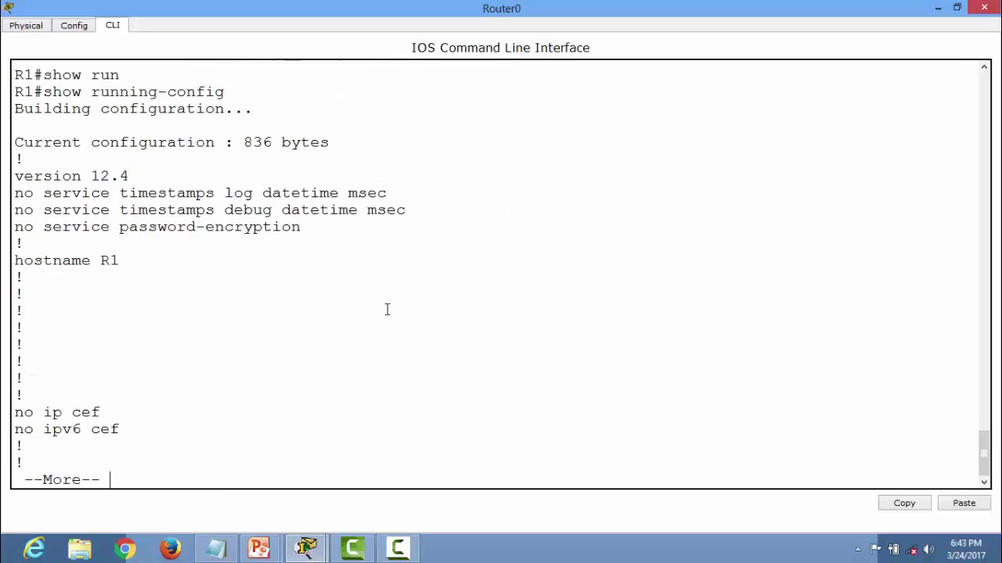
Page through Router0's running configuration to the FastEthernet and Serial interface entries.
{"action": "key", "text": "Return"}
{"action": "key", "text": "Return"}
{"action": "key", "text": "Return"}
{"action": "key", "text": "Return"}
{"action": "key", "text": "Return"}
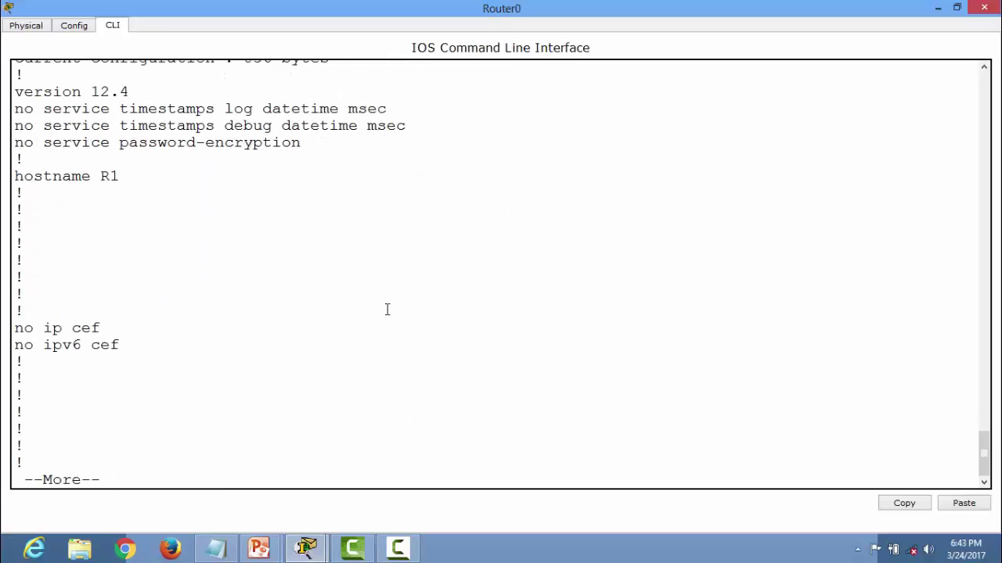
{"action": "key", "text": "Return"}
{"action": "key", "text": "Return"}
{"action": "key", "text": "Return"}
{"action": "key", "text": "Return"}
{"action": "key", "text": "Return"}
{"action": "key", "text": "Return"}
{"action": "key", "text": "Return"}
{"action": "key", "text": "Return"}
{"action": "key", "text": "Return"}
{"action": "key", "text": "Return"}
{"action": "key", "text": "Return"}
{"action": "key", "text": "Return"}
{"action": "key", "text": "Return"}
{"action": "key", "text": "Return"}
{"action": "key", "text": "Return"}
{"action": "key", "text": "Return"}
{"action": "key", "text": "Return"}
{"action": "key", "text": "Return"}
{"action": "key", "text": "Return"}
{"action": "key", "text": "Return"}
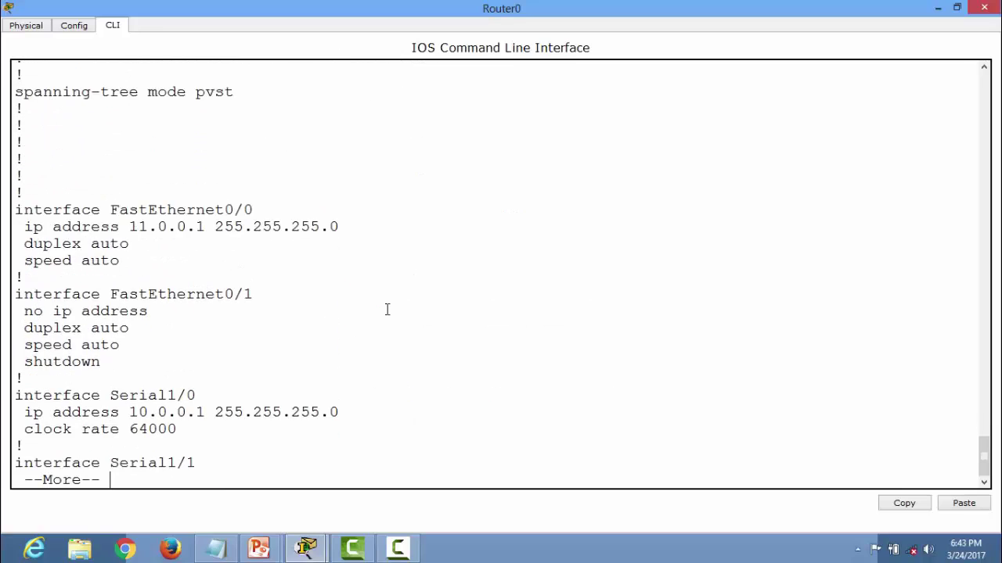
{"action": "key", "text": "Return"}
{"action": "key", "text": "Return"}
{"action": "key", "text": "Return"}
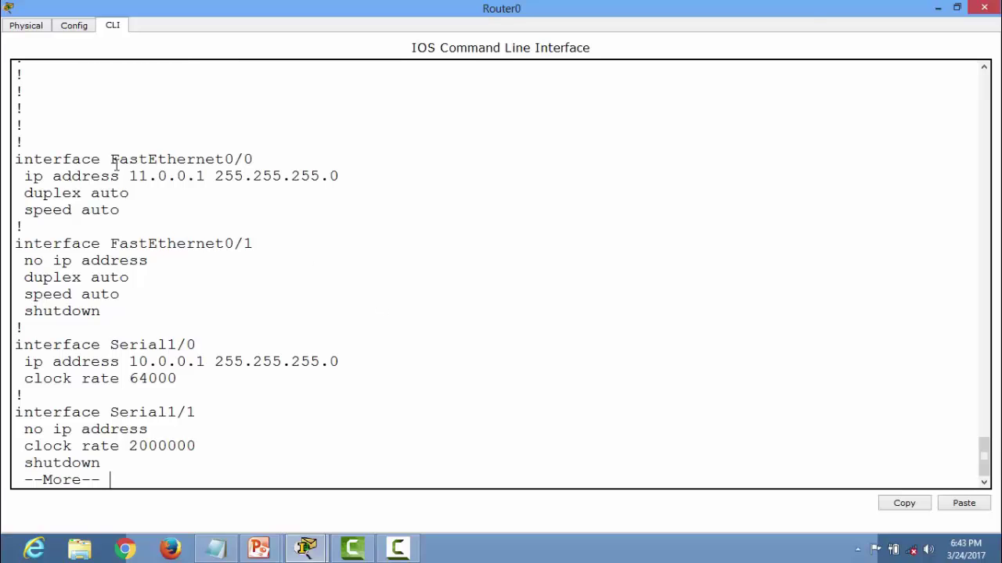
Compare the interface addresses in Router0's running configuration with the address labels in the topology.
{"action": "left_click", "coordinate": [958, 9]}
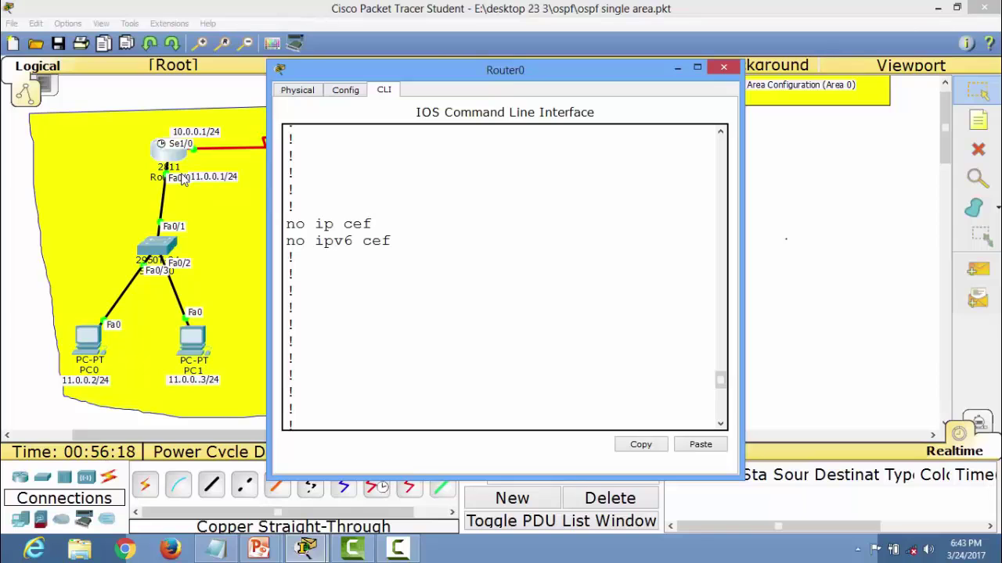
{"action": "scroll", "coordinate": [587, 186], "scroll_direction": "down", "scroll_amount": 8}
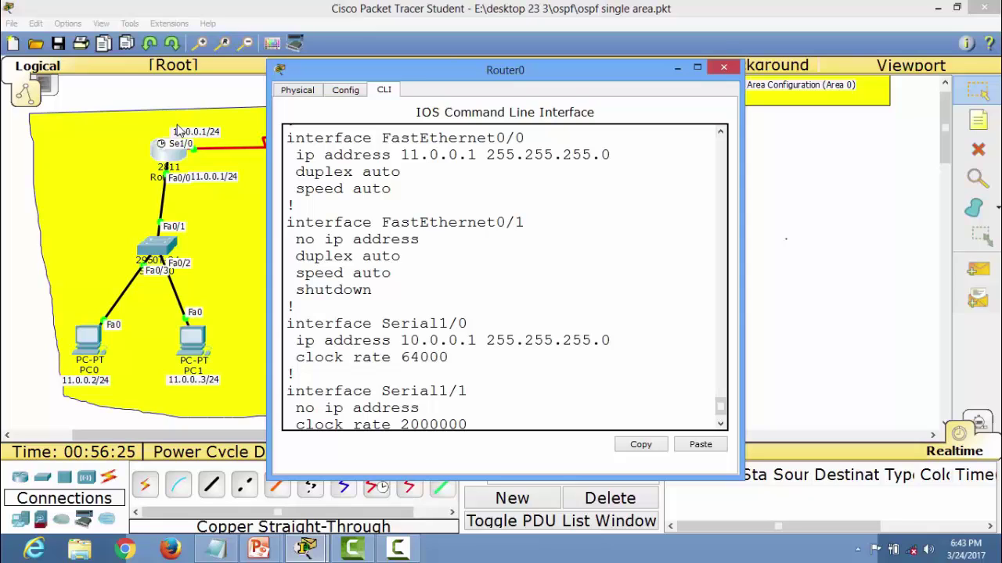
{"action": "left_click", "coordinate": [242, 161]}
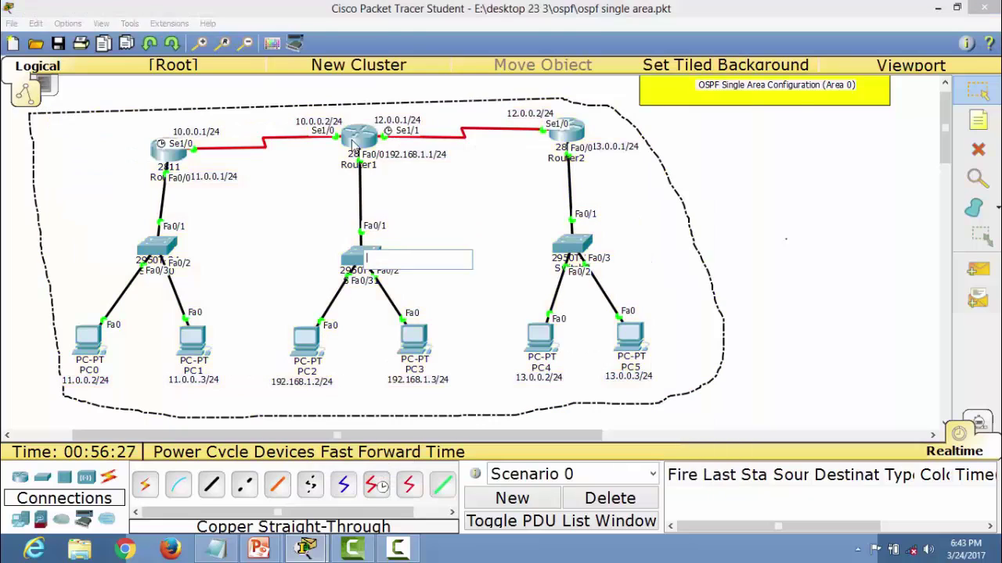
Return to Router0's CLI and display its routing table with show ip route.
{"action": "mouse_move", "coordinate": [305, 547]}
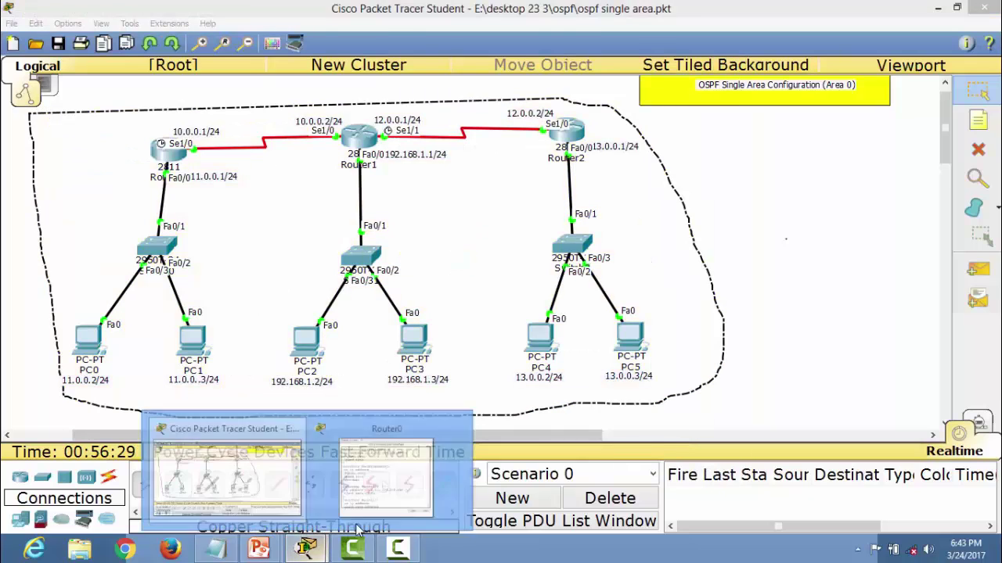
{"action": "left_click", "coordinate": [382, 501]}
{"action": "left_click", "coordinate": [510, 417]}
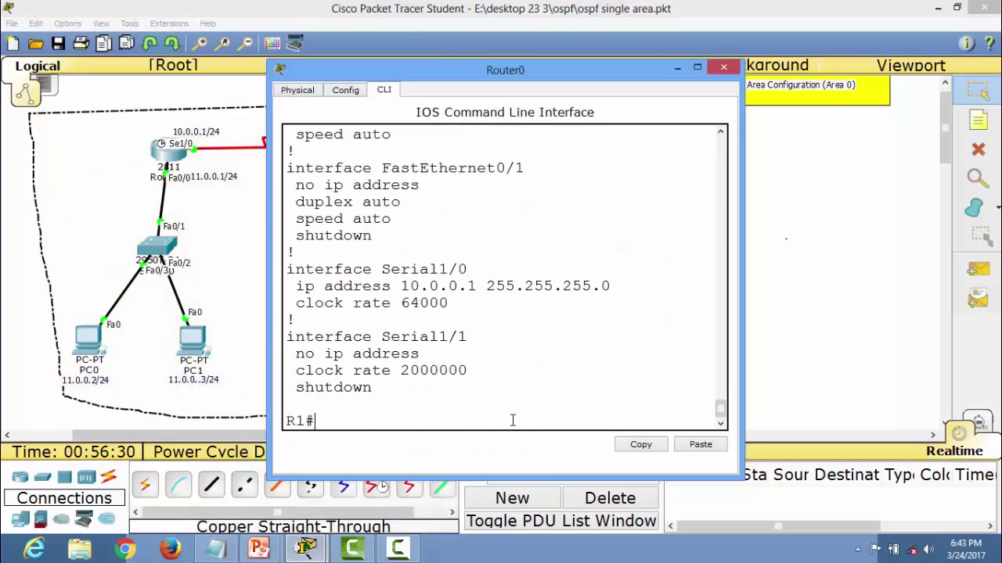
{"action": "type", "text": "show ip route"}
{"action": "key", "text": "Return"}
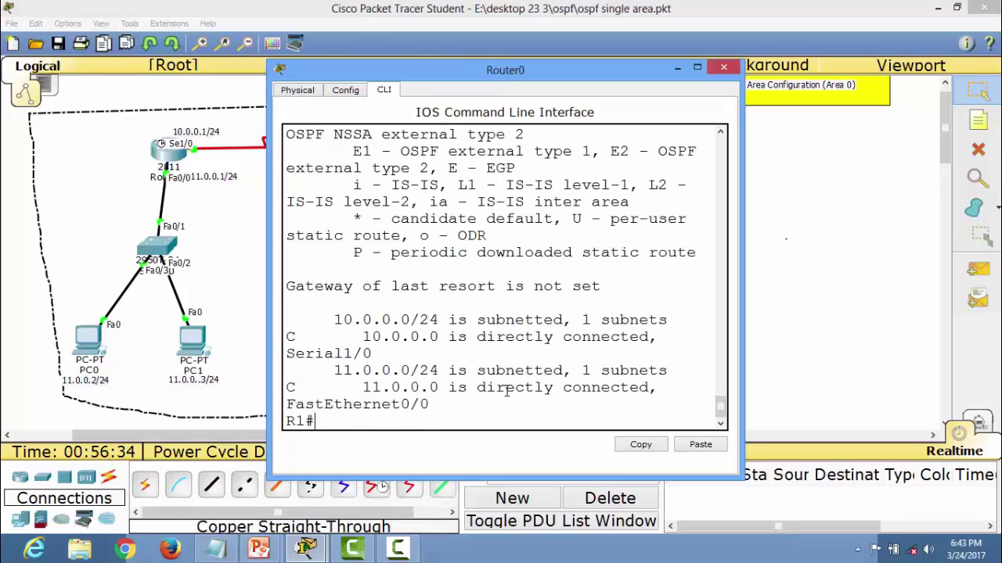
Enlarge Router0's CLI and examine the code letters of the routes against the routing table's code legend.
{"action": "left_click", "coordinate": [697, 68]}
{"action": "double_click", "coordinate": [17, 426]}
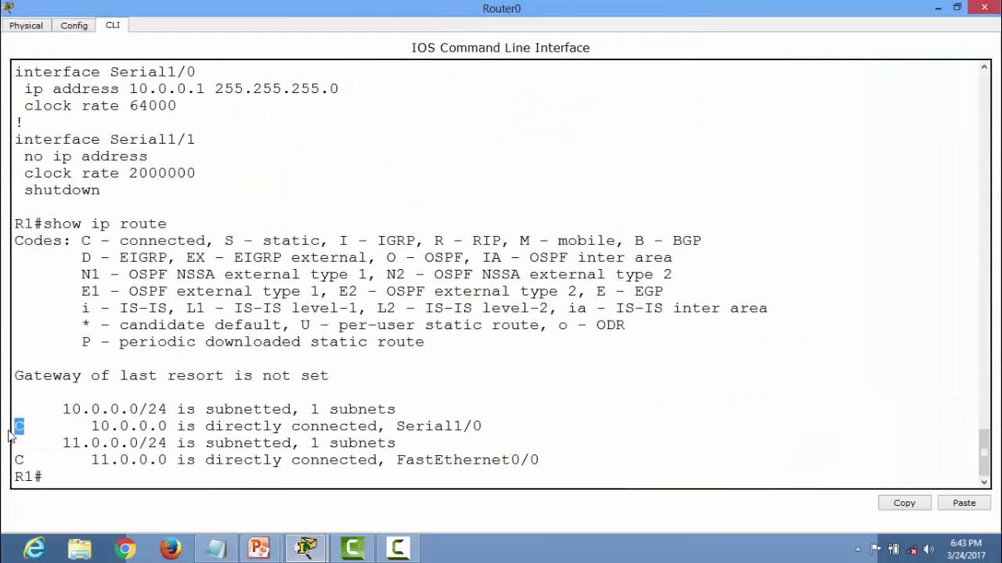
{"action": "double_click", "coordinate": [21, 460]}
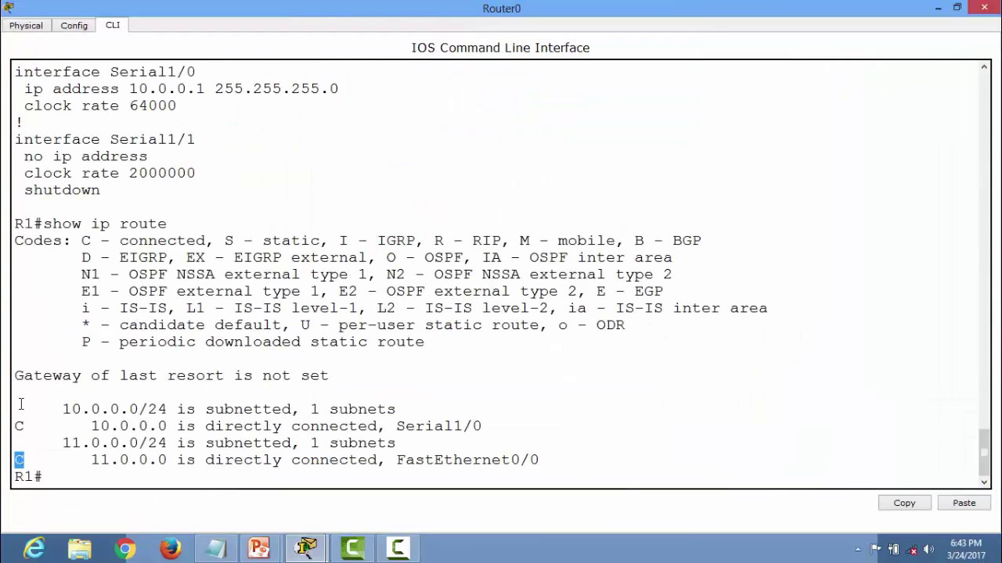
{"action": "double_click", "coordinate": [85, 240]}
Check Router0 for routing protocols with show ip protocols and close its window.
{"action": "left_click", "coordinate": [92, 488]}
{"action": "type", "text": "show ip proto"}
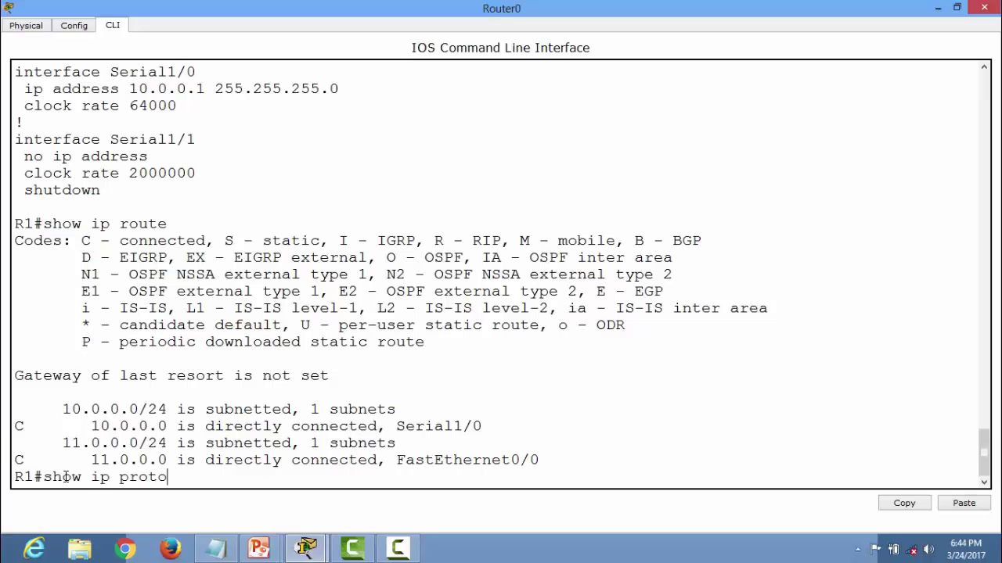
{"action": "key", "text": "Tab"}
{"action": "key", "text": "Return"}
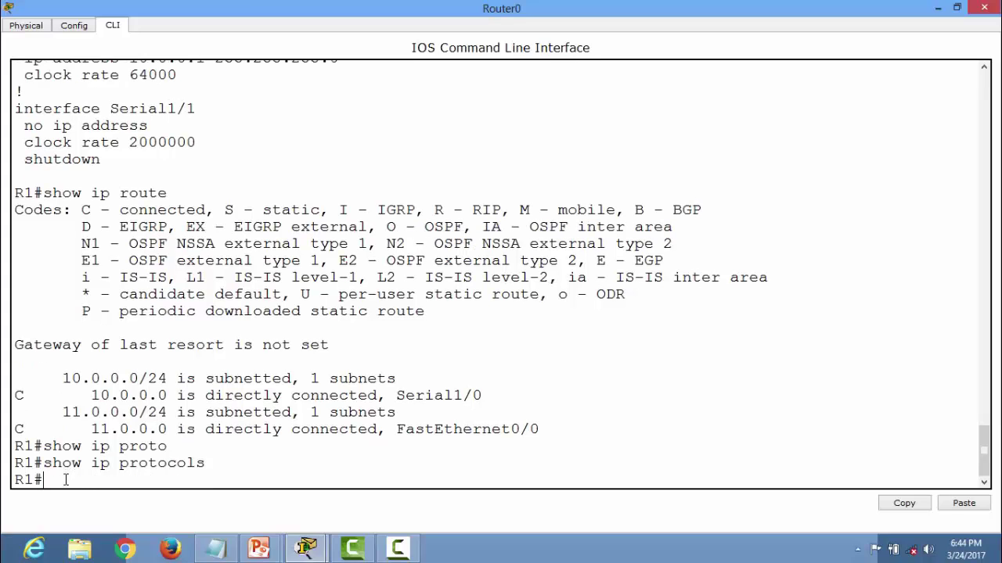
{"action": "left_click", "coordinate": [984, 7]}
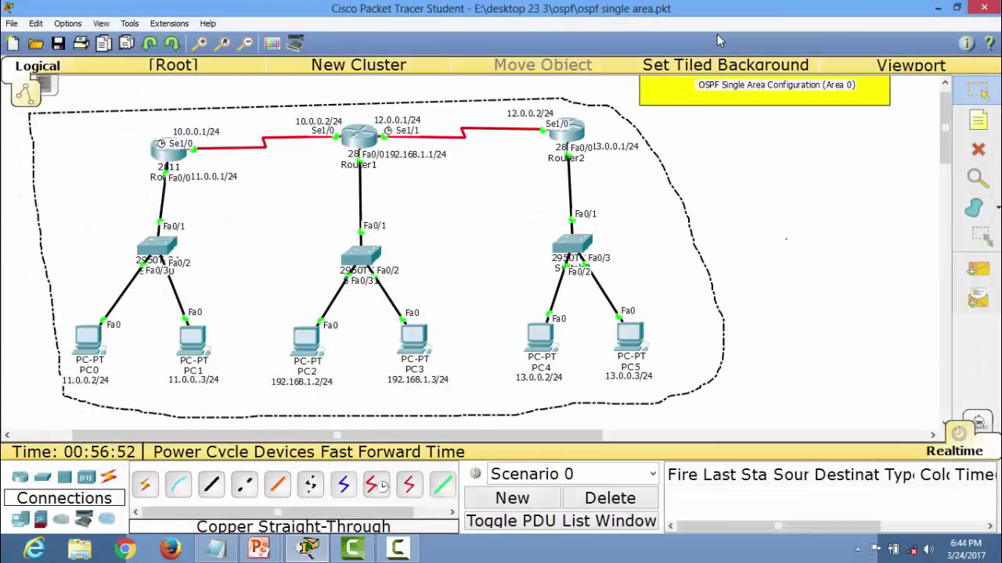
Open Router1's CLI in an enlarged window and display its configuration with show running-config.
{"action": "left_click", "coordinate": [358, 137]}
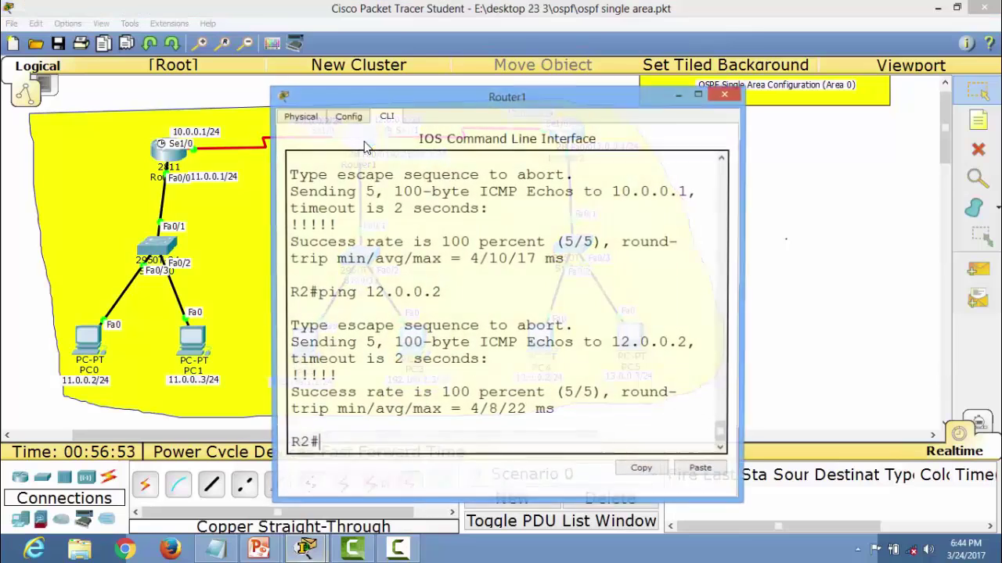
{"action": "left_click_drag", "start_coordinate": [412, 98], "coordinate": [417, 49]}
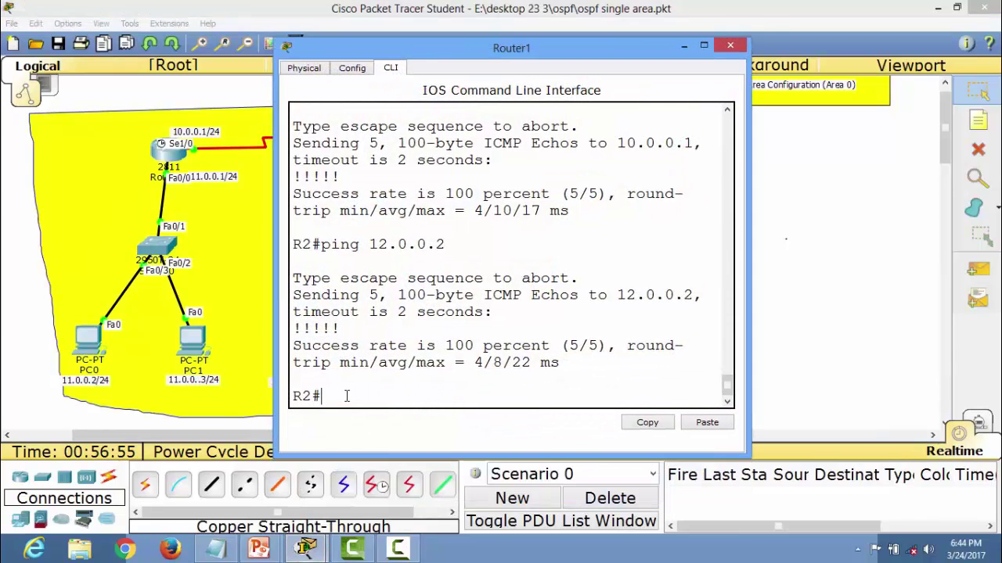
{"action": "left_click", "coordinate": [709, 47]}
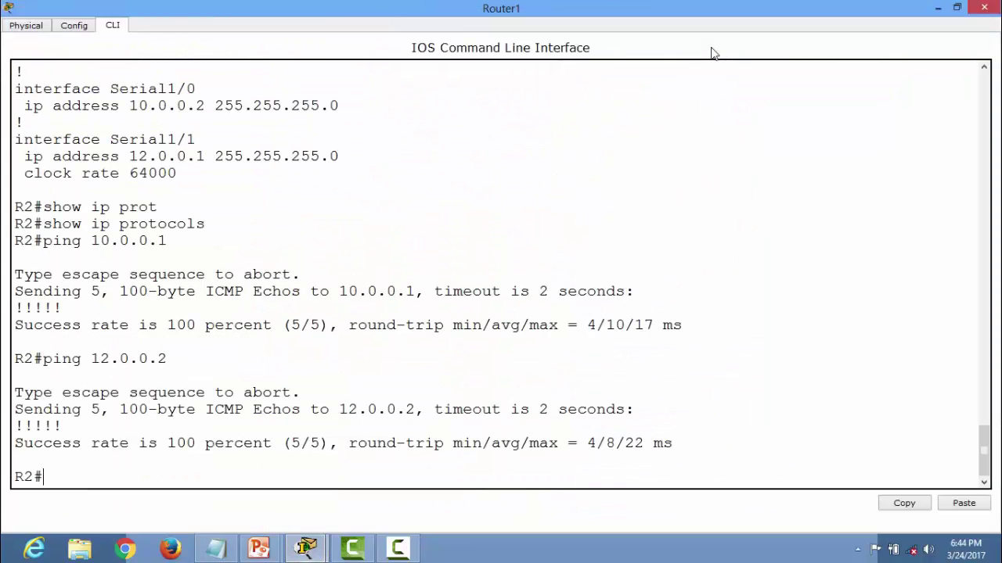
{"action": "type", "text": "show runn"}
{"action": "key", "text": "Tab"}
{"action": "key", "text": "Return"}
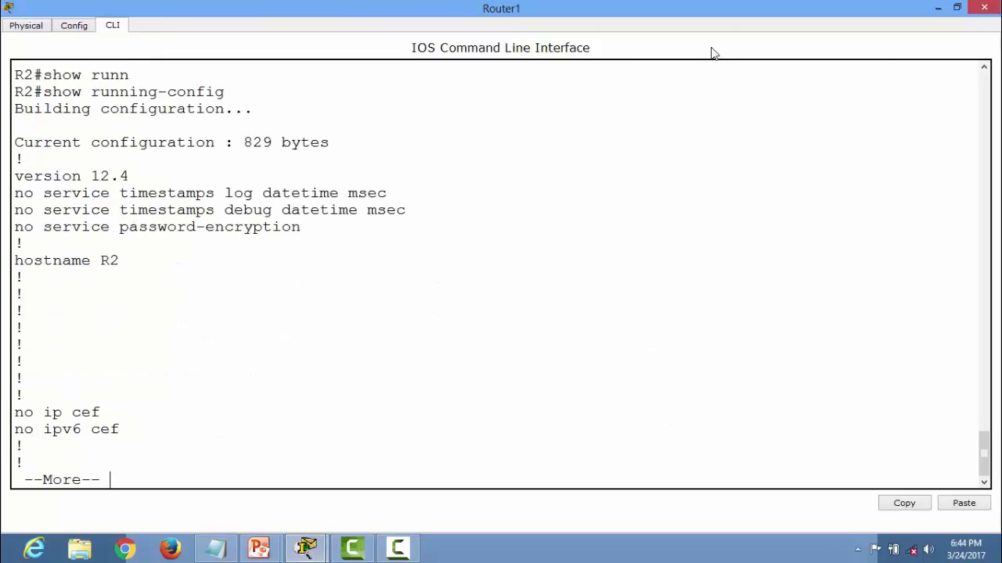
Page through Router1's running configuration to the FastEthernet and Serial interface entries.
{"action": "key", "text": "Return"}
{"action": "key", "text": "Return"}
{"action": "key", "text": "Return"}
{"action": "key", "text": "Return"}
{"action": "key", "text": "Return"}
{"action": "key", "text": "Return"}
{"action": "key", "text": "Return"}
{"action": "key", "text": "Return"}
{"action": "key", "text": "Return"}
{"action": "key", "text": "Return"}
{"action": "key", "text": "Return"}
{"action": "key", "text": "Return"}
{"action": "key", "text": "Return"}
{"action": "key", "text": "Return"}
{"action": "key", "text": "Return"}
{"action": "key", "text": "Return"}
{"action": "key", "text": "Return"}
{"action": "key", "text": "Return"}
{"action": "key", "text": "Return"}
{"action": "key", "text": "Return"}
{"action": "key", "text": "Return"}
{"action": "key", "text": "Return"}
{"action": "key", "text": "Return"}
{"action": "key", "text": "Return"}
{"action": "key", "text": "Return"}
{"action": "key", "text": "Return"}
{"action": "key", "text": "Return"}
{"action": "key", "text": "Return"}
{"action": "key", "text": "Return"}
{"action": "key", "text": "Return"}
{"action": "key", "text": "Return"}
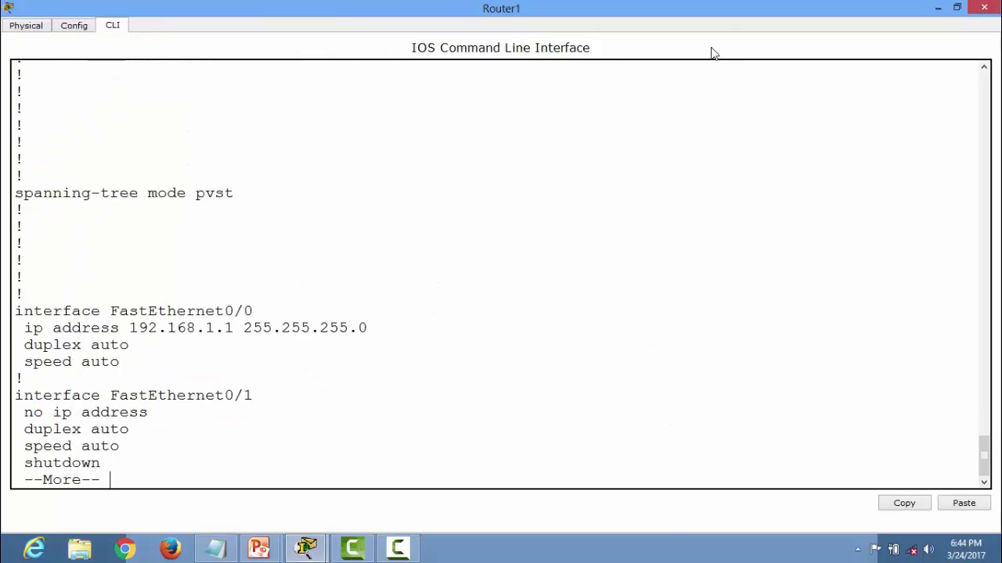
{"action": "key", "text": "Return"}
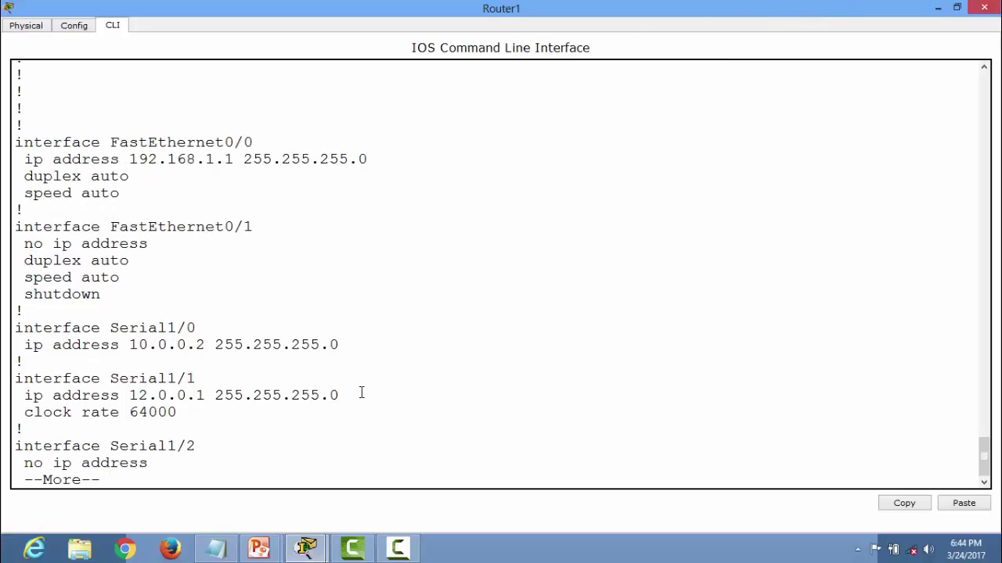
Examine the IP address lines of Serial1/1, Serial1/0 and FastEthernet0/0 on Router1 and leave the configuration listing.
{"action": "left_click_drag", "start_coordinate": [360, 392], "coordinate": [71, 368]}
{"action": "left_click_drag", "start_coordinate": [344, 344], "coordinate": [15, 345]}
{"action": "left_click_drag", "start_coordinate": [377, 159], "coordinate": [158, 158]}
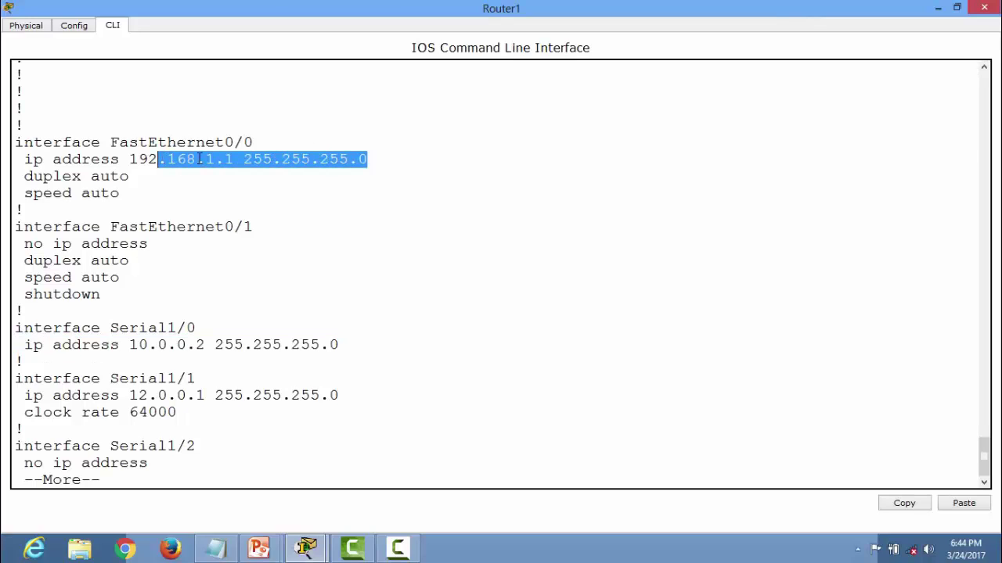
{"action": "type", "text": "q"}
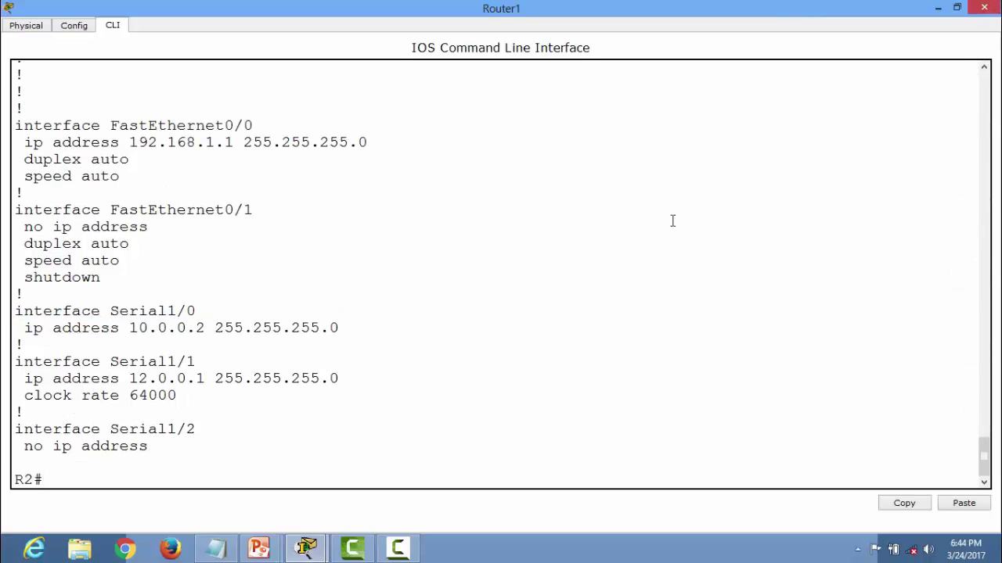
Display Router1's routing table with show ip route, examine its connected routes and close the router window.
{"action": "type", "text": "show ip rote"}
{"action": "key", "text": "Return"}
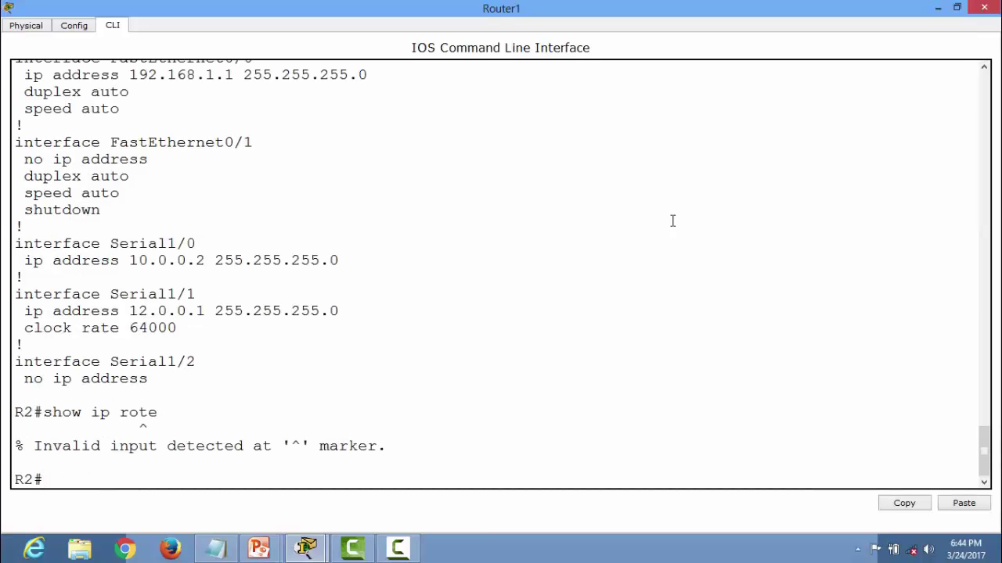
{"action": "type", "text": "show ip route"}
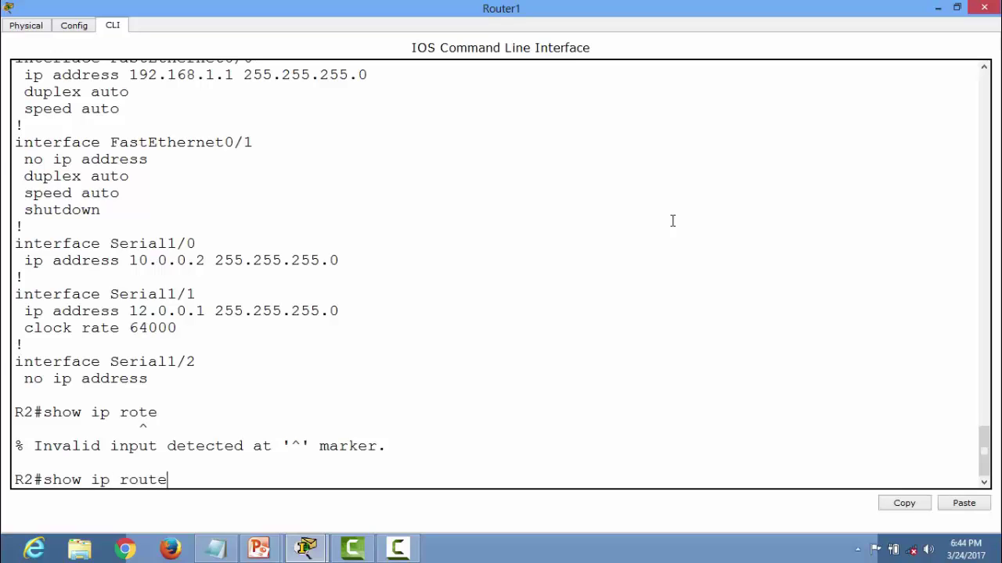
{"action": "key", "text": "Return"}
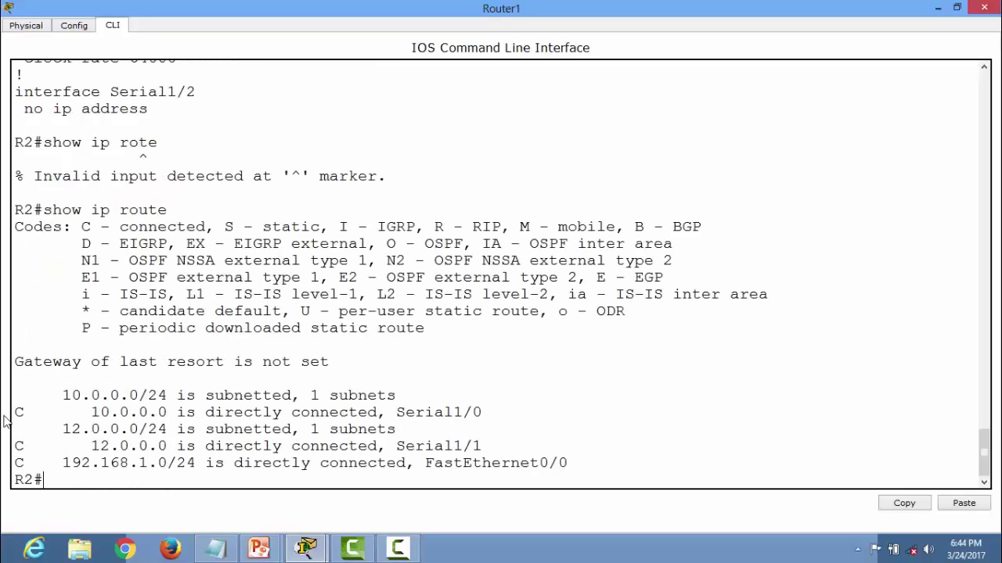
{"action": "left_click_drag", "start_coordinate": [14, 406], "coordinate": [291, 508]}
{"action": "left_click", "coordinate": [983, 7]}
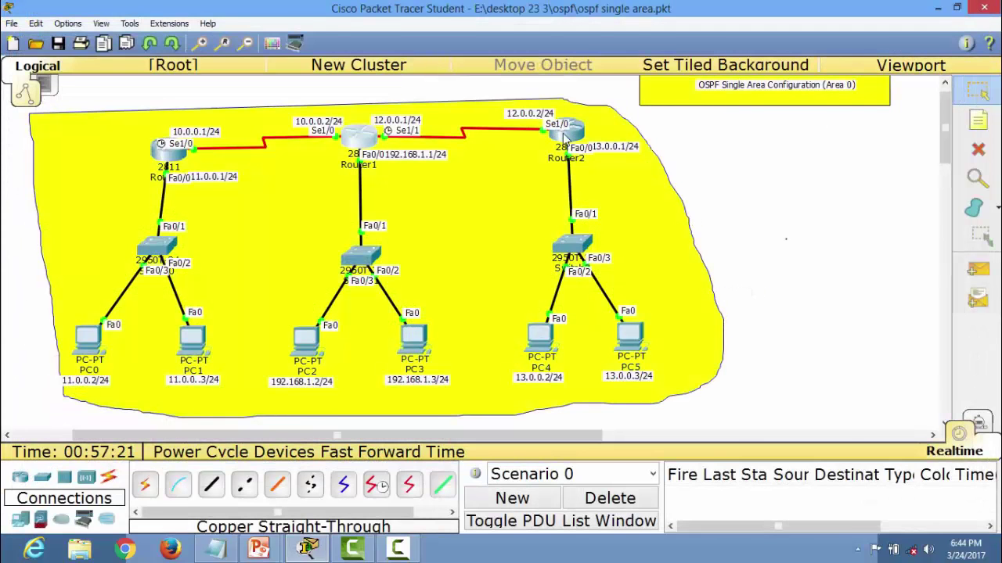
Open Router2's CLI in an enlarged window and enter privileged EXEC mode with en.
{"action": "left_click", "coordinate": [565, 137]}
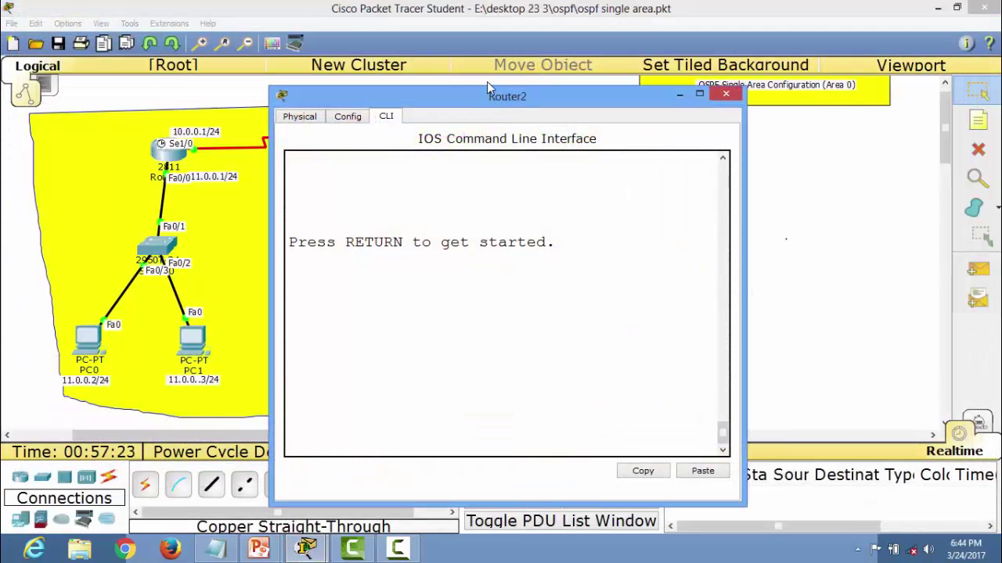
{"action": "double_click", "coordinate": [487, 94]}
{"action": "key", "text": "Return"}
{"action": "key", "text": "Return"}
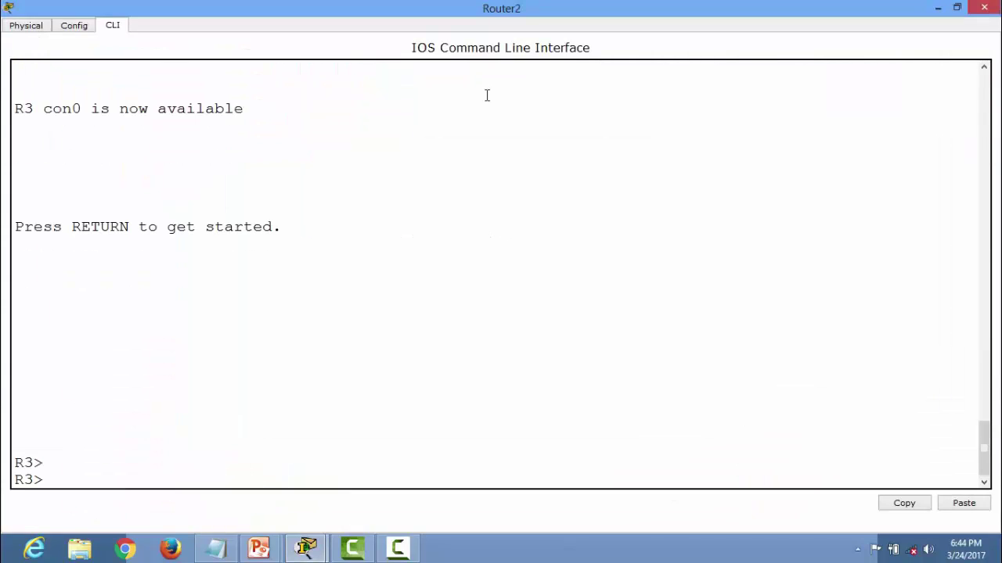
{"action": "type", "text": "en"}
{"action": "key", "text": "Return"}
Display Router2's routing table with show ip route.
{"action": "type", "text": "show "}
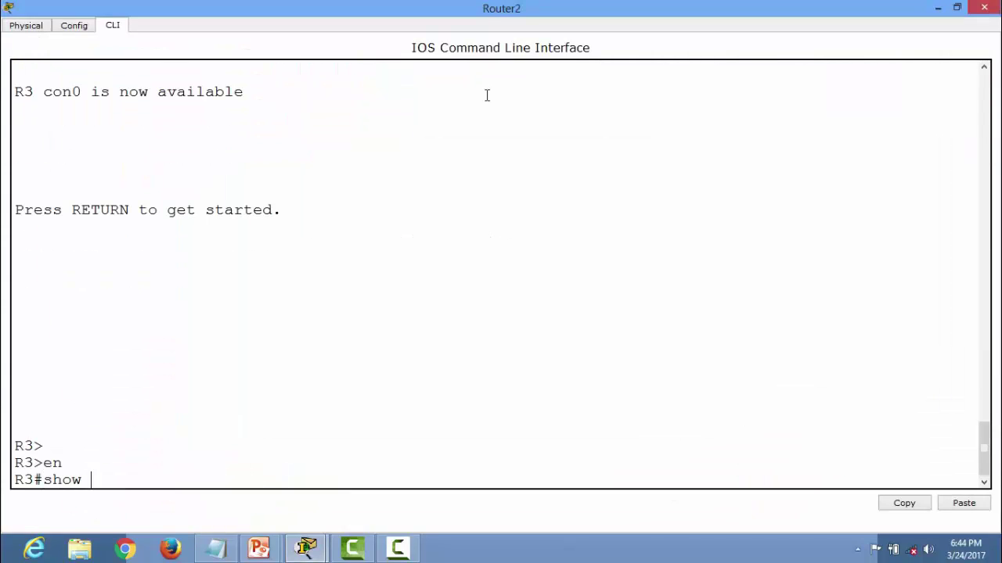
{"action": "type", "text": "ip route"}
{"action": "key", "text": "Return"}
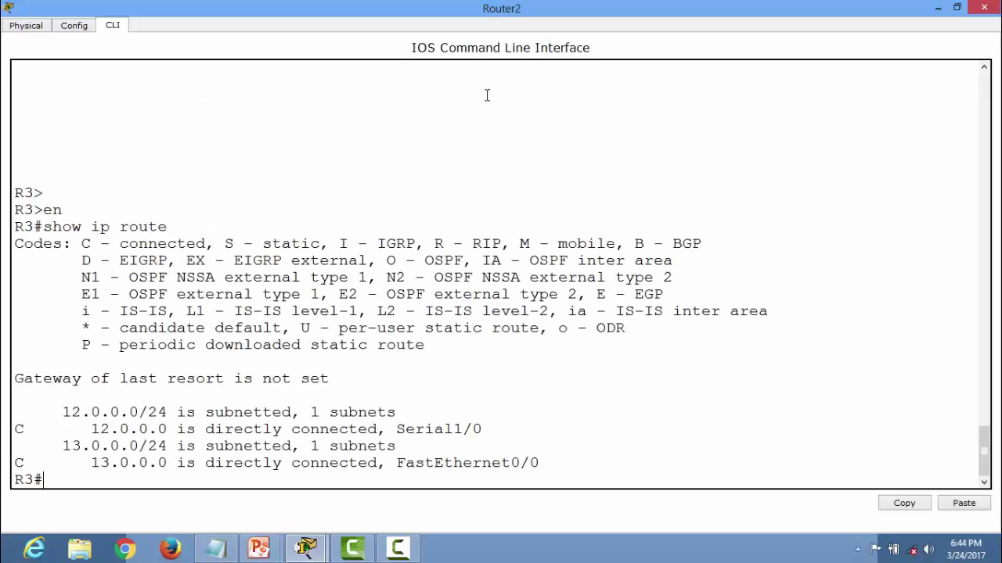
Check Router2 for routing protocols with show ip protocols.
{"action": "type", "text": "show ip proto"}
{"action": "key", "text": "Tab"}
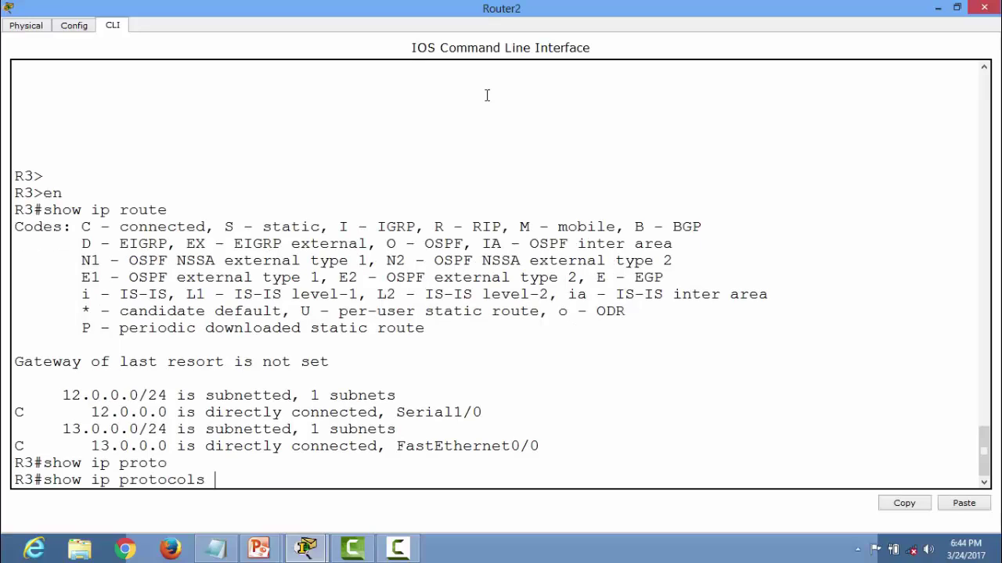
{"action": "key", "text": "Return"}
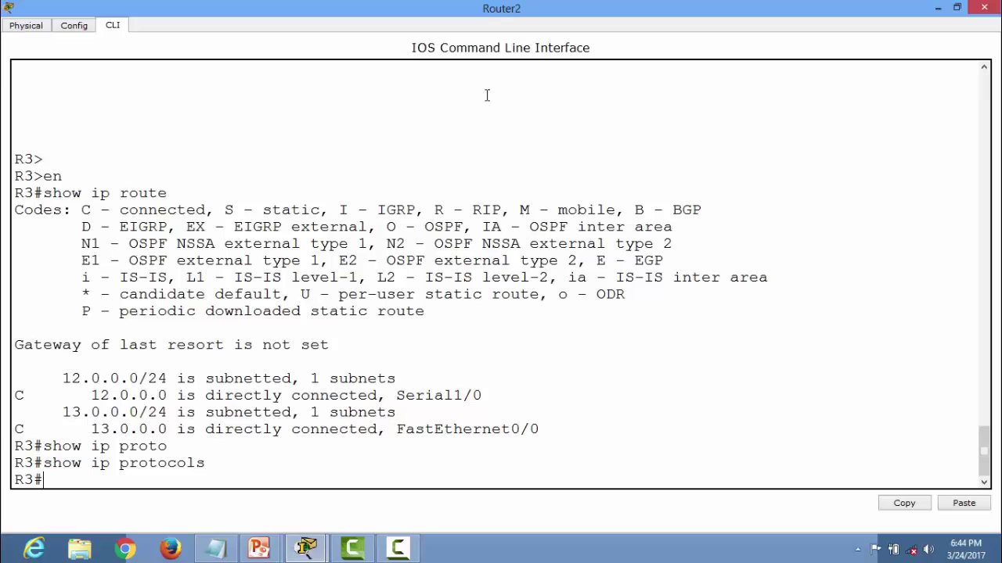
Close Router2's window, check the IP address in PC0's IP configuration and close the PC0 window.
{"action": "left_click", "coordinate": [971, 8]}
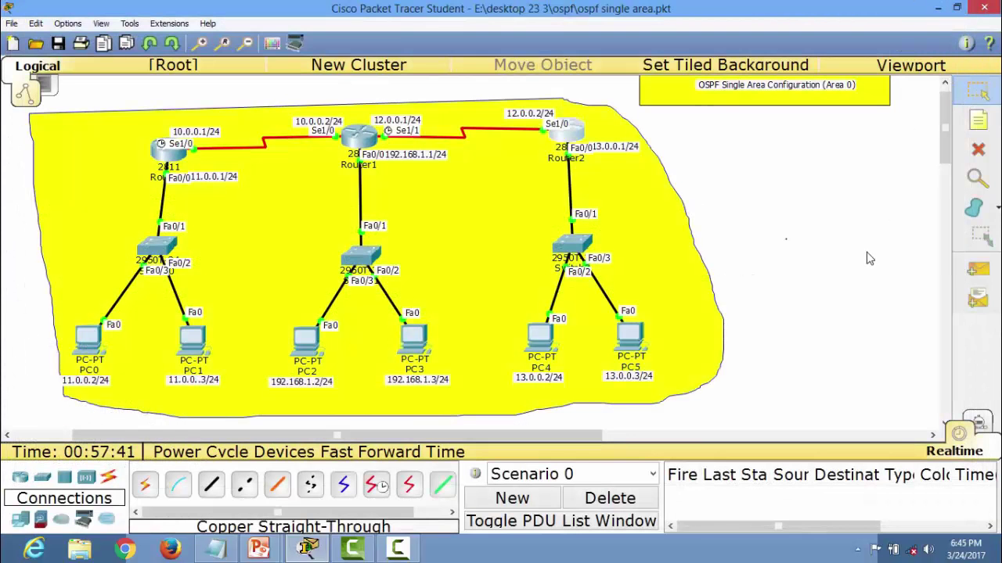
{"action": "left_click", "coordinate": [79, 346]}
{"action": "left_click", "coordinate": [321, 195]}
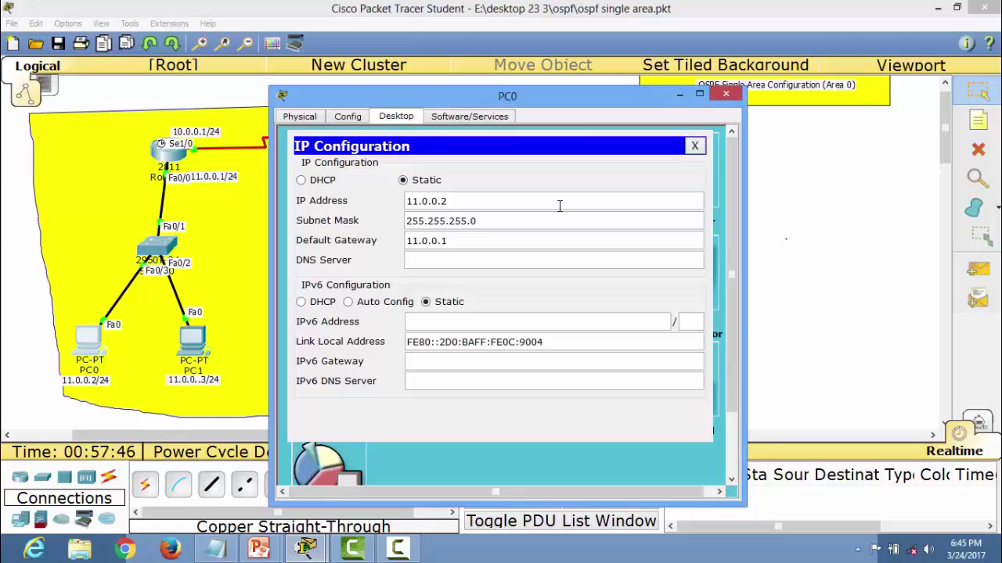
{"action": "left_click_drag", "start_coordinate": [443, 201], "coordinate": [404, 201]}
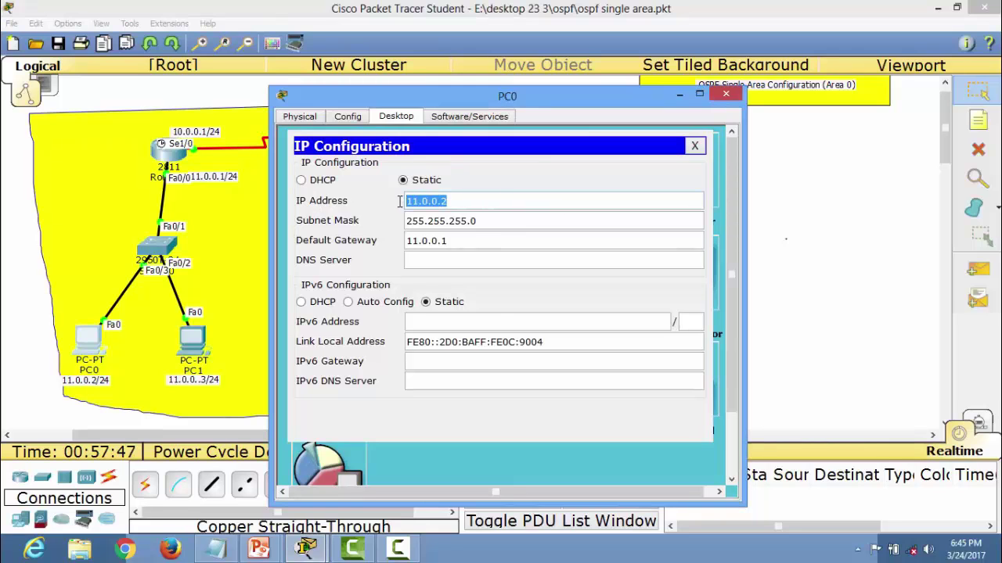
{"action": "left_click", "coordinate": [726, 95]}
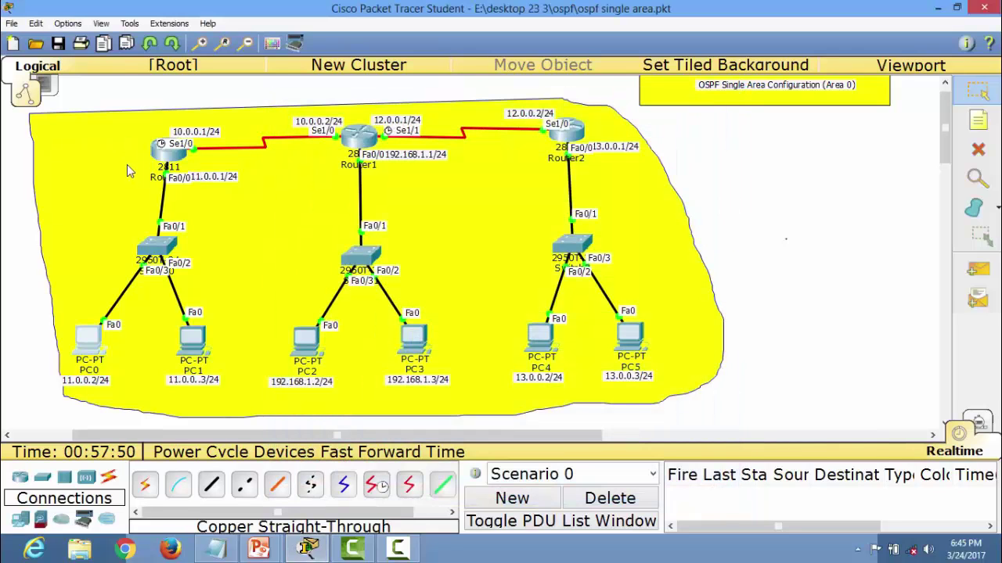
{"action": "mouse_move", "coordinate": [137, 156]}
{"action": "left_mouse_down"}
{"action": "mouse_move", "coordinate": [167, 178]}
{"action": "mouse_move", "coordinate": [139, 157]}
{"action": "left_mouse_up"}
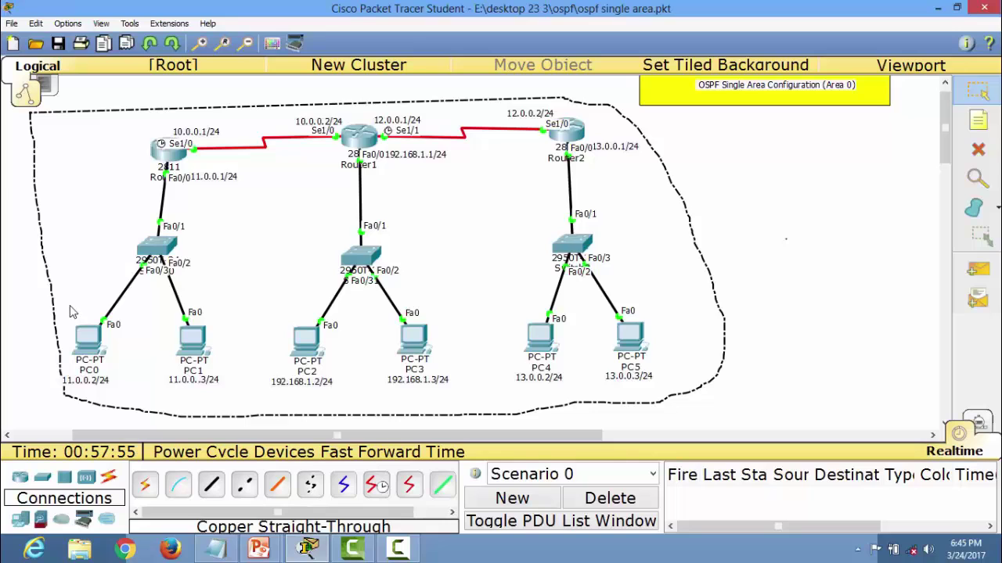
{"action": "mouse_move", "coordinate": [74, 313]}
{"action": "left_mouse_down"}
{"action": "mouse_move", "coordinate": [78, 304]}
{"action": "mouse_move", "coordinate": [69, 307]}
{"action": "mouse_move", "coordinate": [76, 323]}
{"action": "left_mouse_up"}
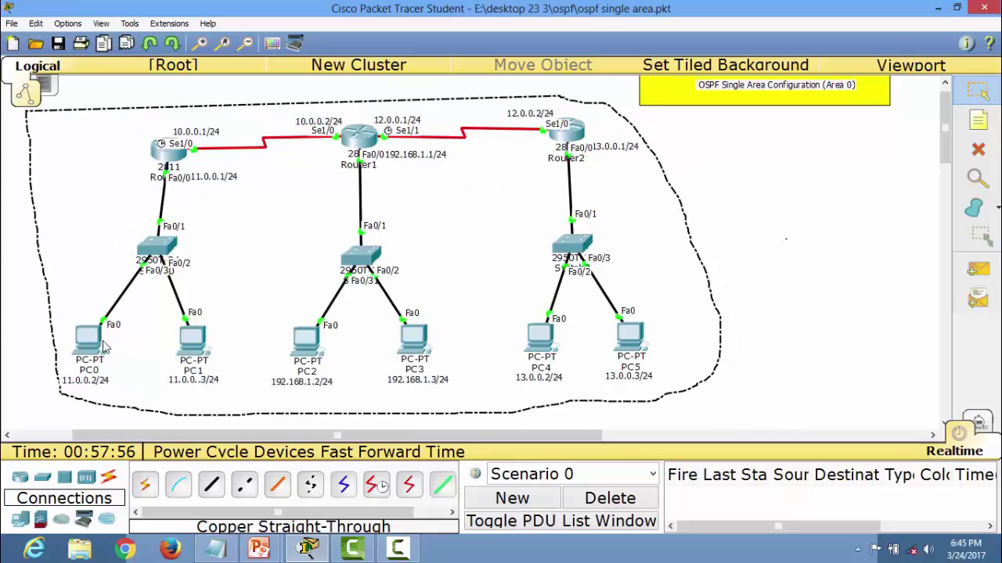
{"action": "left_click", "coordinate": [718, 231]}
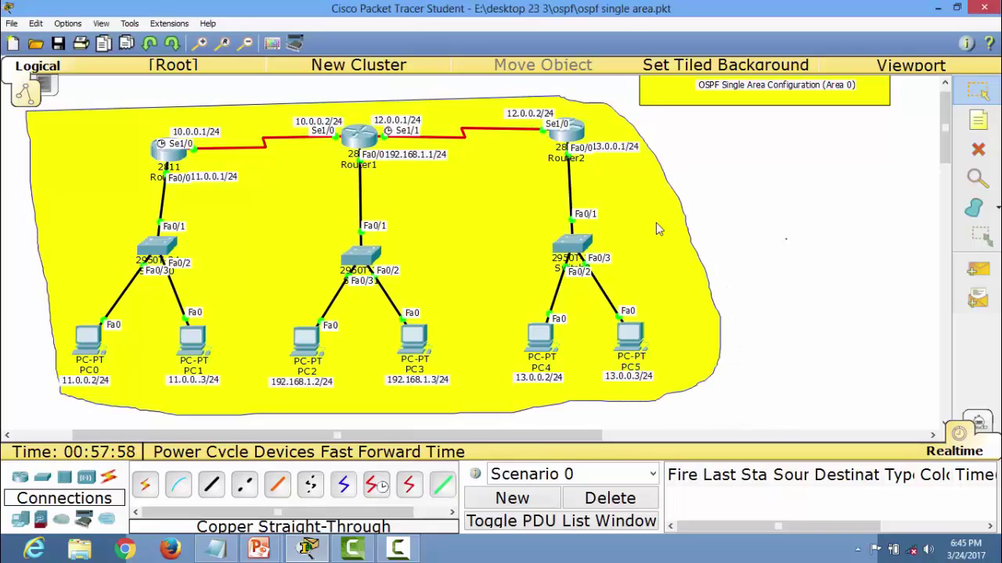
Open PC0's command prompt, move its window clear of Router0 and ping the gateway 11.0.0.1.
{"action": "left_click", "coordinate": [86, 338]}
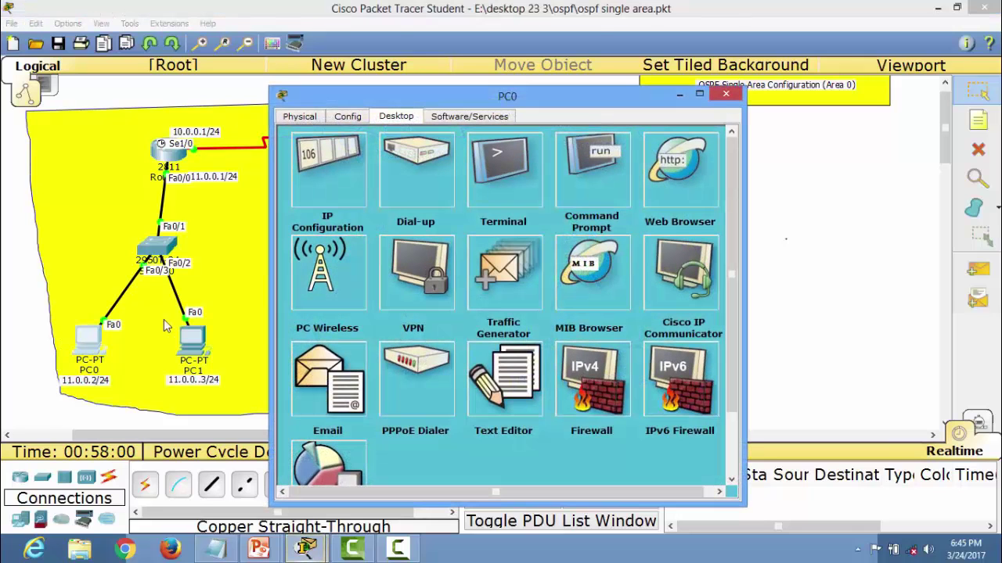
{"action": "left_click", "coordinate": [604, 186]}
{"action": "left_click_drag", "start_coordinate": [544, 95], "coordinate": [712, 44]}
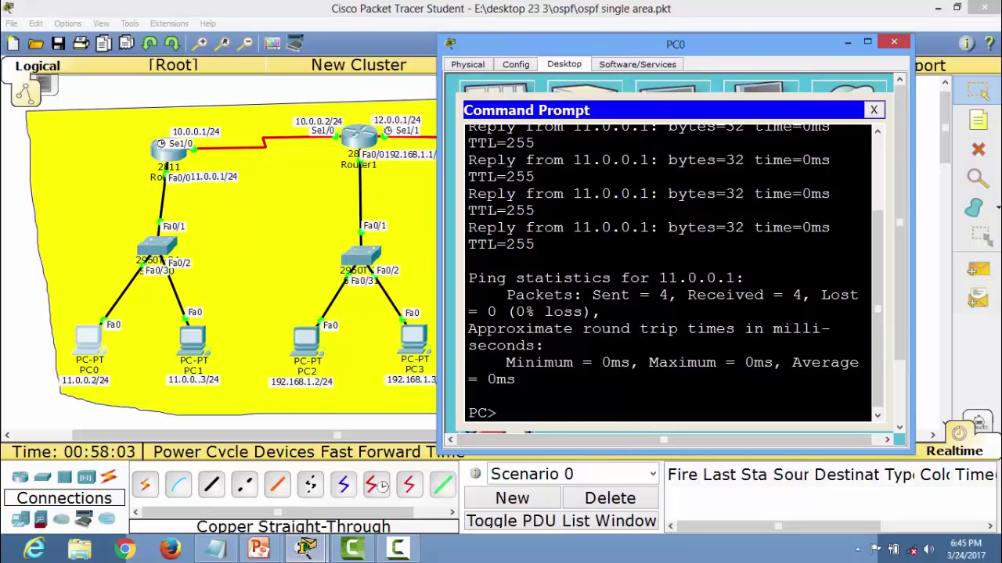
{"action": "type", "text": "ping 11.0.0"}
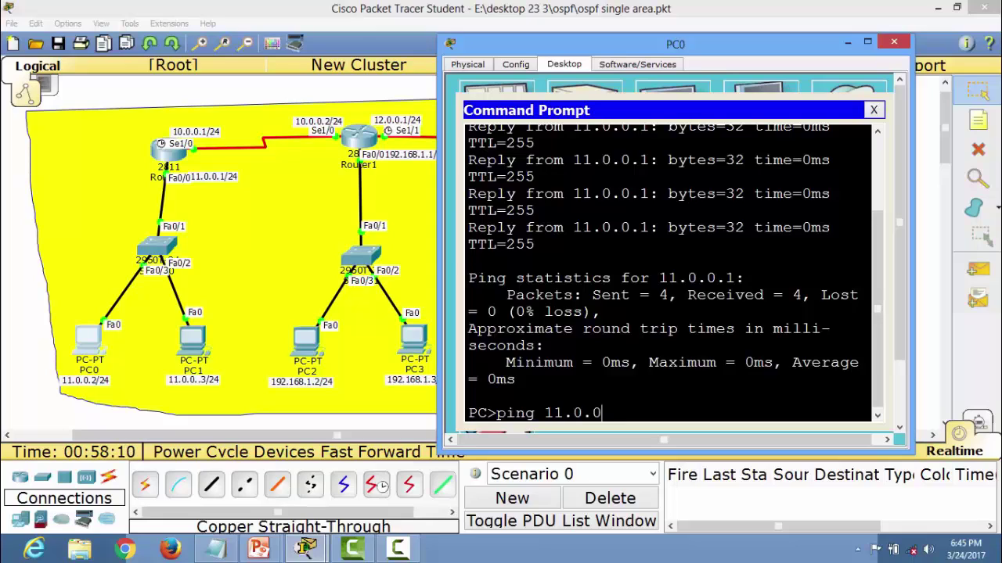
{"action": "type", "text": ".1"}
{"action": "key", "text": "Return"}
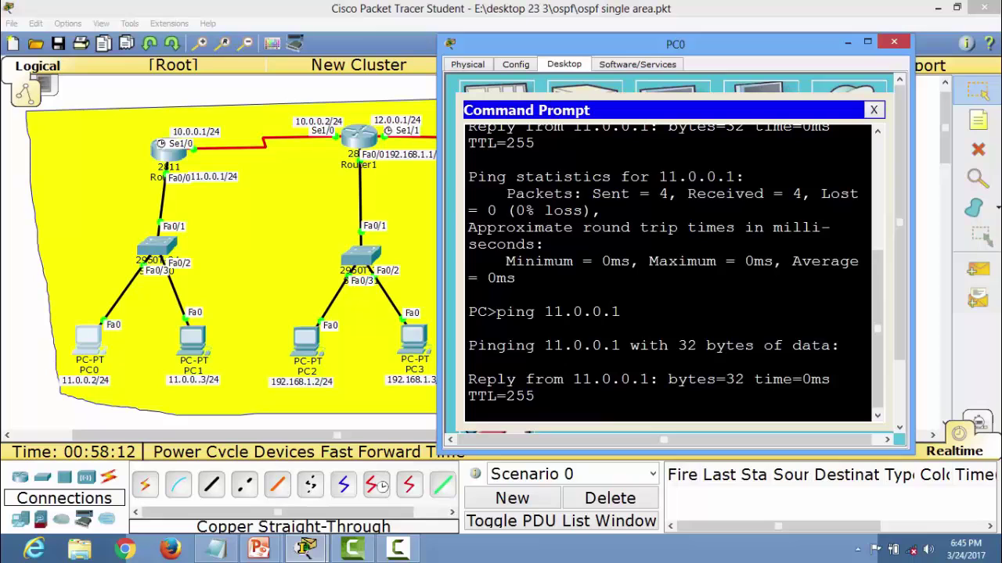
Return to PC0's command prompt, ping Router1's serial address 10.0.0.2 and close the PC0 window.
{"action": "left_click", "coordinate": [195, 179]}
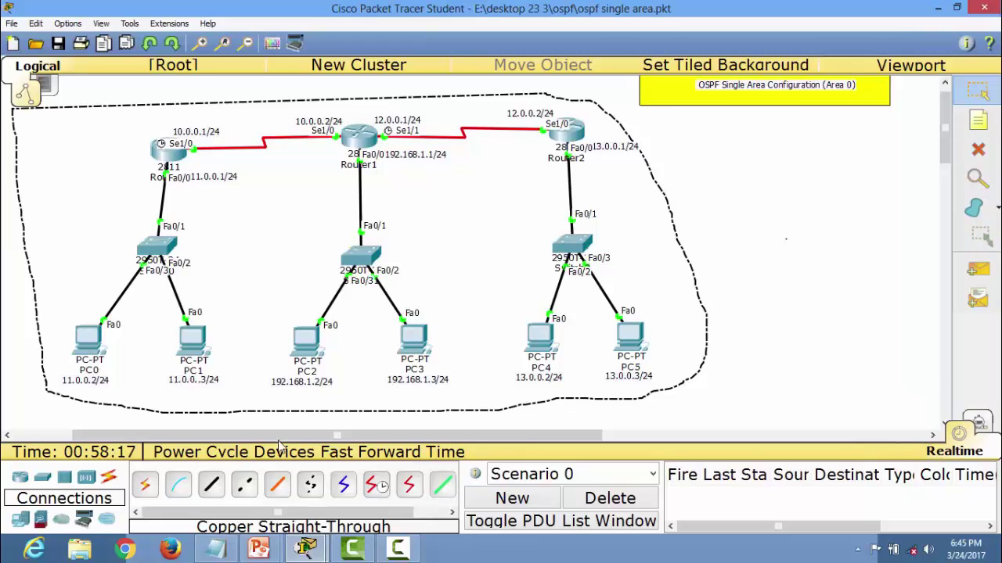
{"action": "mouse_move", "coordinate": [306, 548]}
{"action": "left_click", "coordinate": [386, 475]}
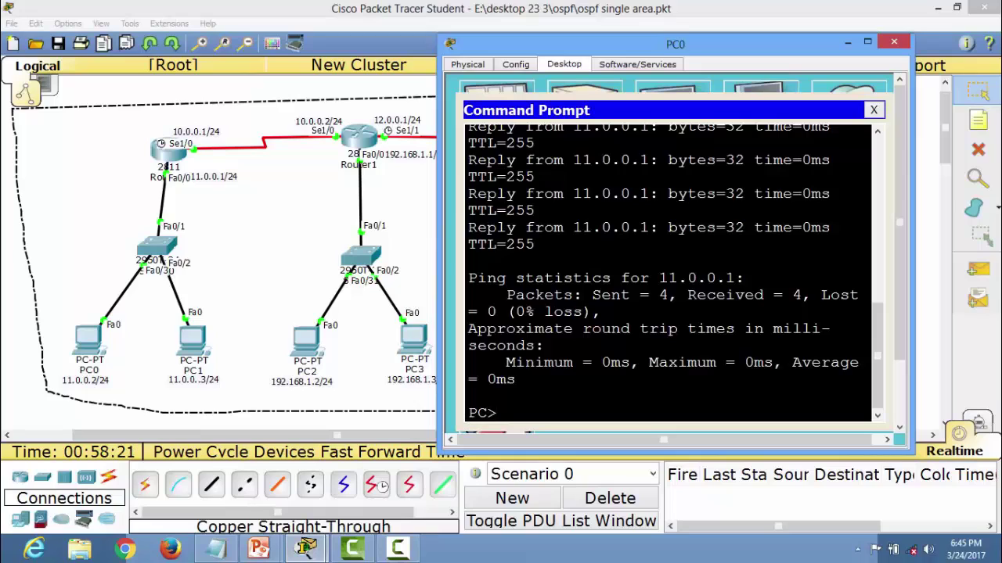
{"action": "type", "text": "ping 10.0.0.2"}
{"action": "key", "text": "Return"}
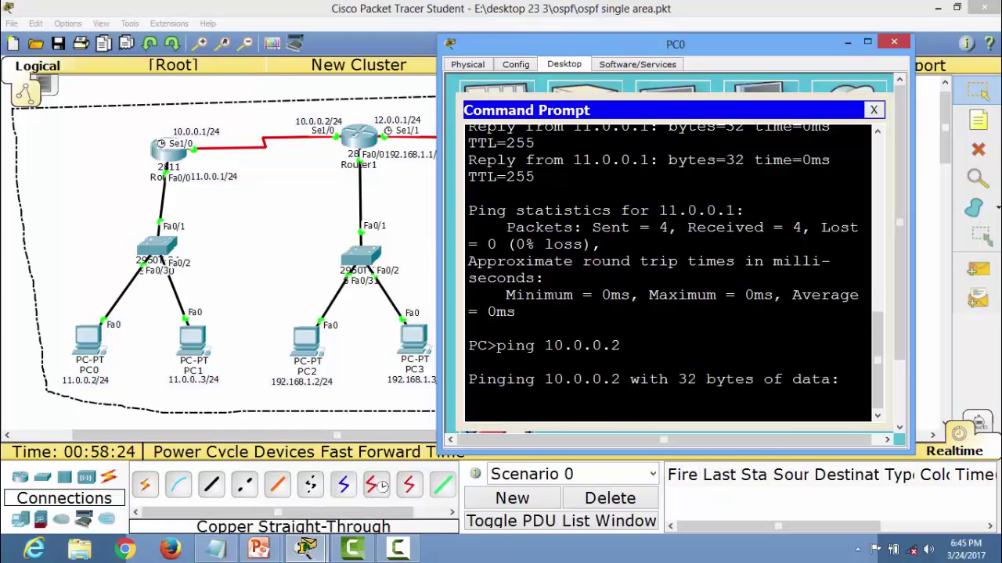
{"action": "left_click", "coordinate": [894, 41]}
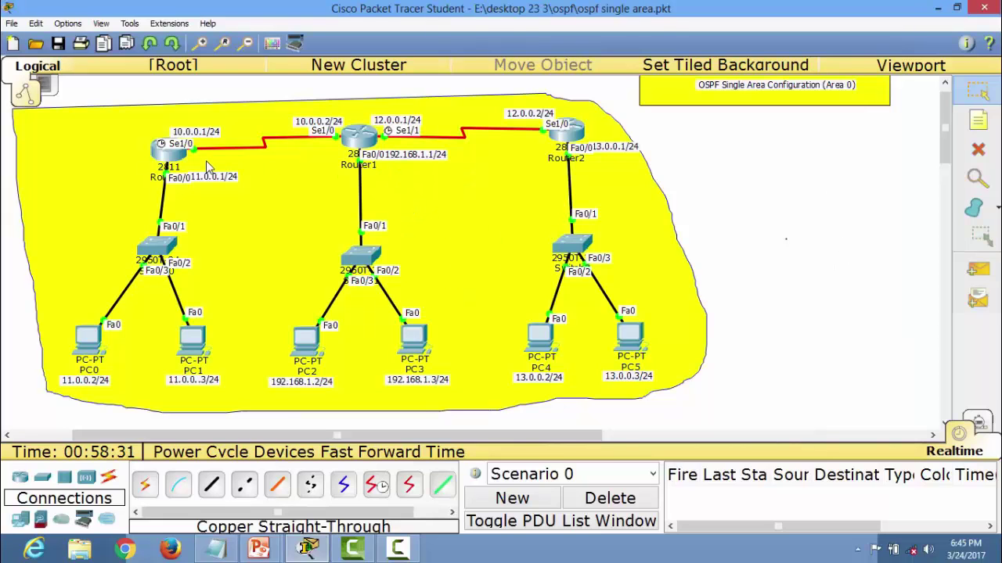
Open Router0's CLI in an enlarged window and enter global configuration mode with configure terminal.
{"action": "left_click", "coordinate": [174, 160]}
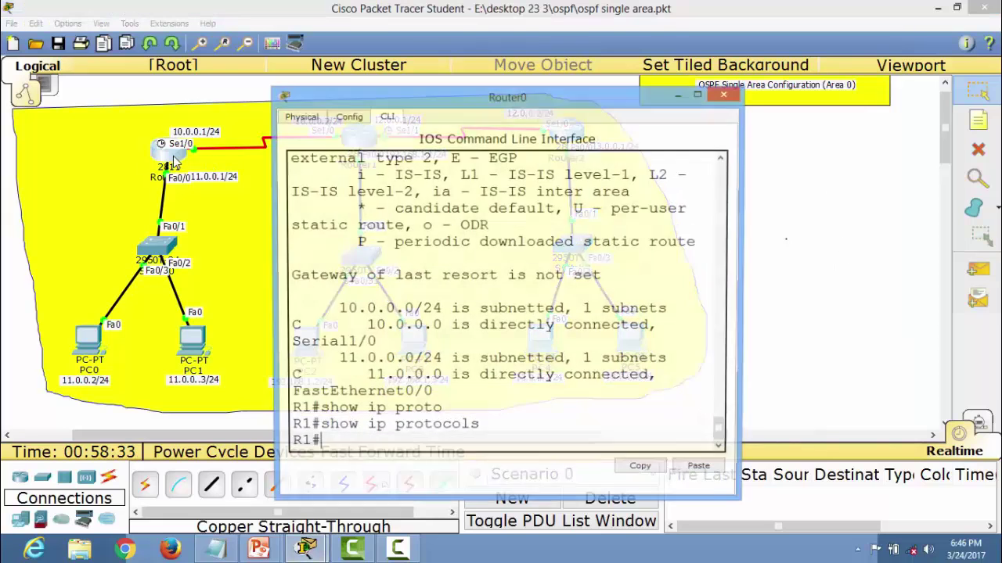
{"action": "left_click_drag", "start_coordinate": [517, 106], "coordinate": [550, 51]}
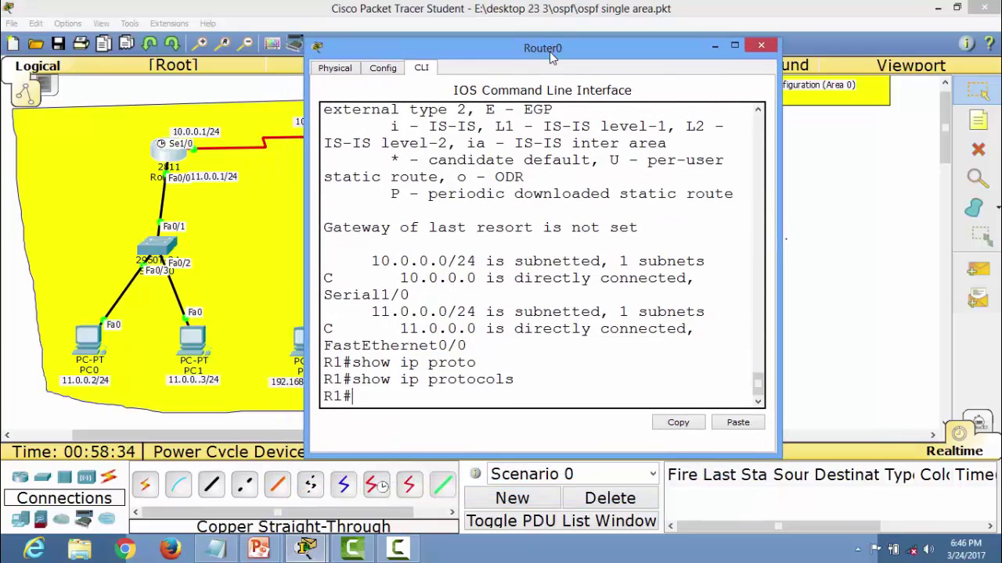
{"action": "double_click", "coordinate": [549, 51]}
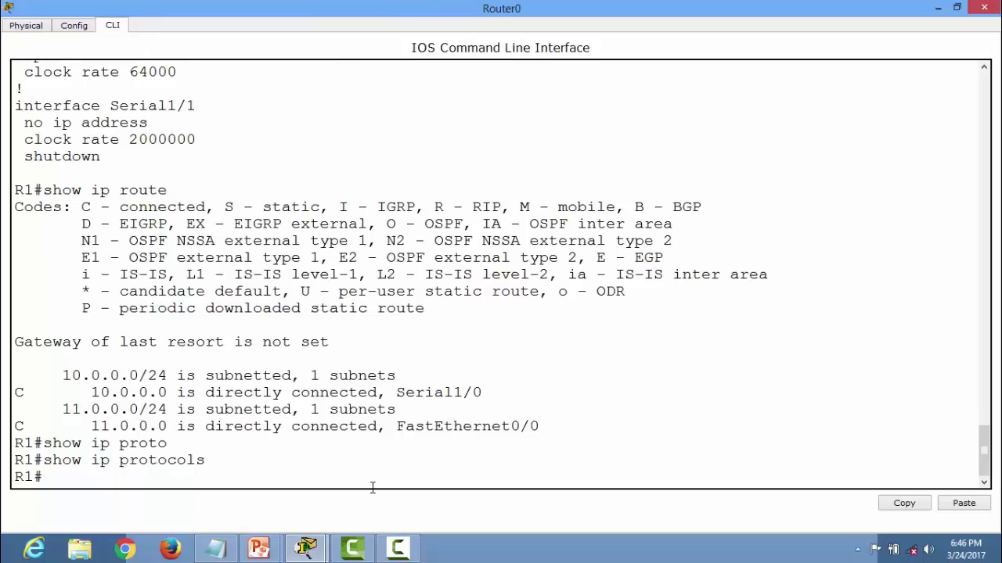
{"action": "type", "text": "conf"}
{"action": "key", "text": "Tab"}
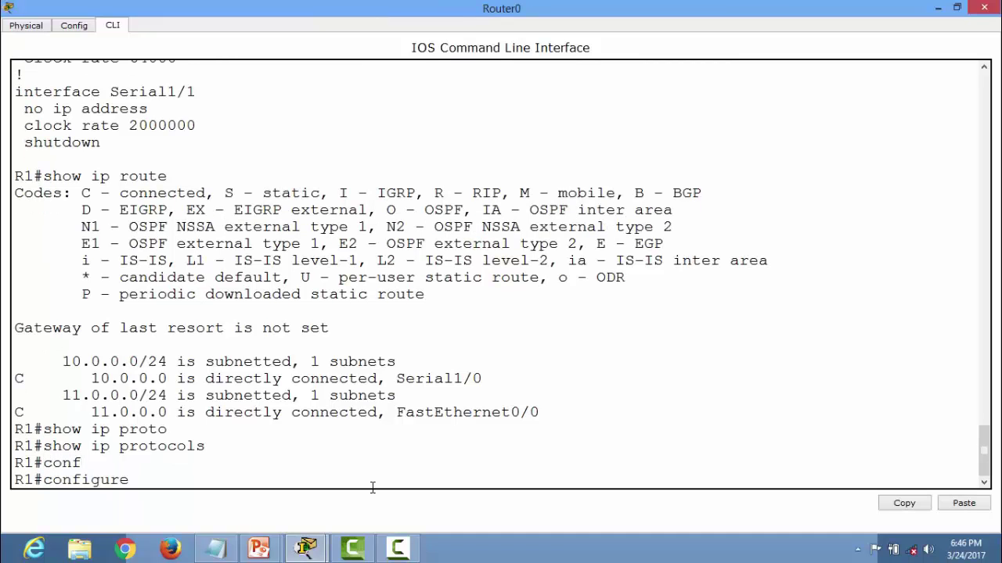
{"action": "type", "text": "ter"}
{"action": "key", "text": "Tab"}
{"action": "key", "text": "Return"}
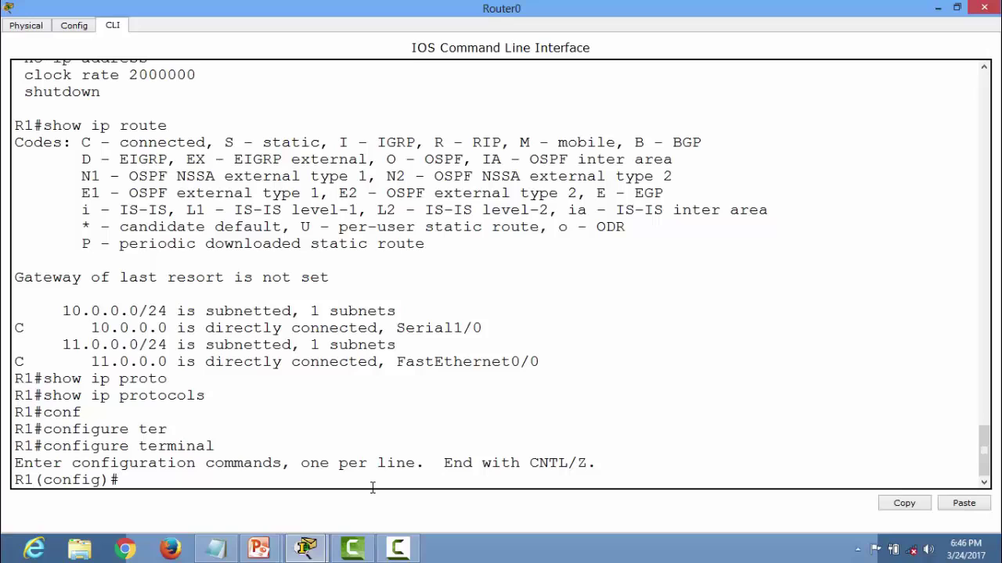
List the available routing protocols with router ? and examine the eigrp, rip and ospf entries.
{"action": "type", "text": "rou"}
{"action": "key", "text": "Tab"}
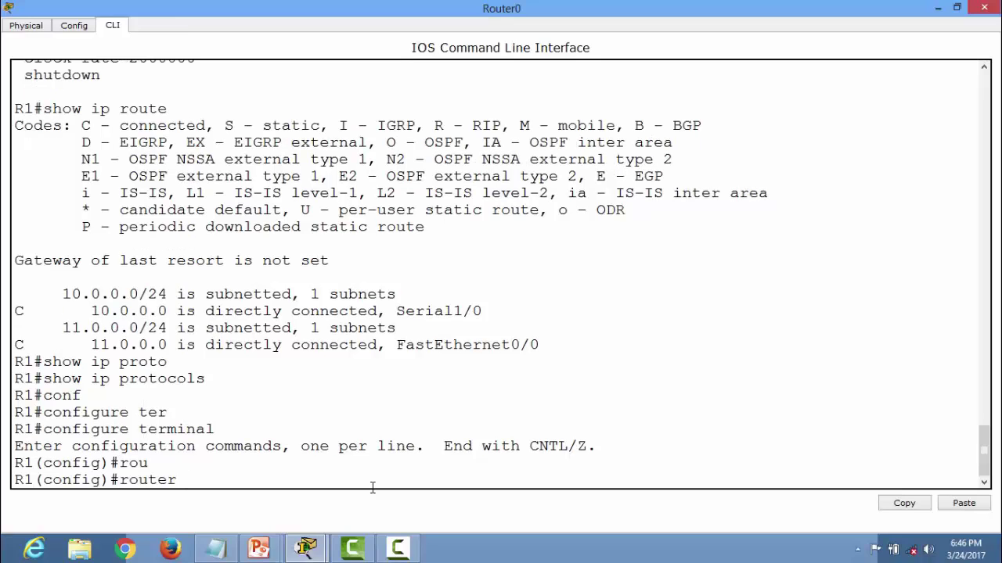
{"action": "type", "text": "?"}
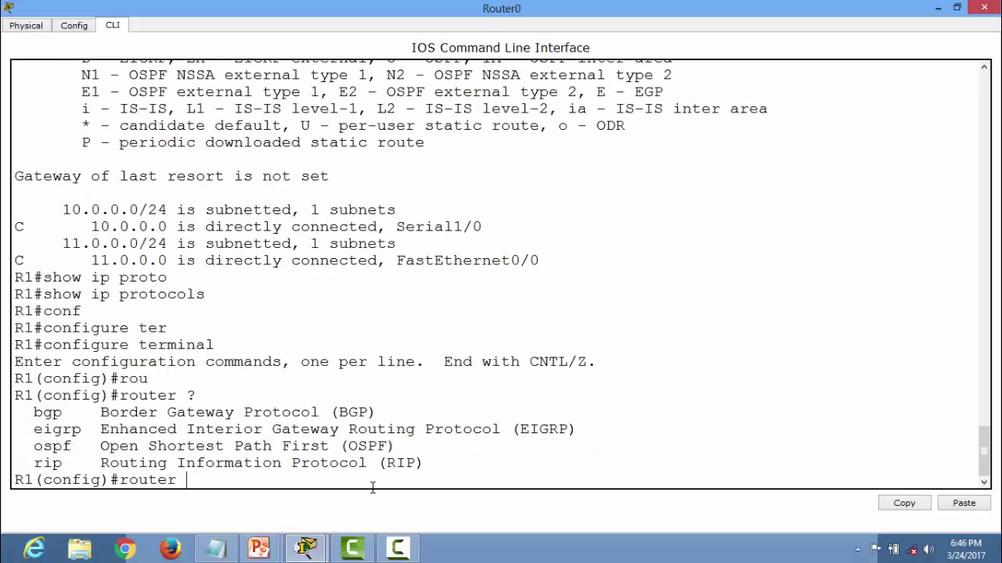
{"action": "left_click_drag", "start_coordinate": [81, 428], "coordinate": [21, 428]}
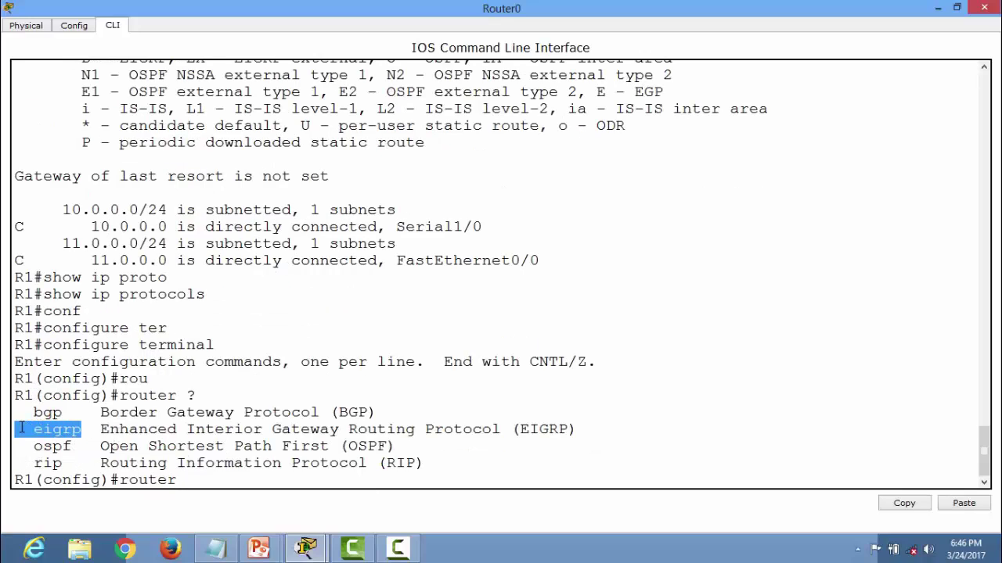
{"action": "left_click", "coordinate": [72, 446]}
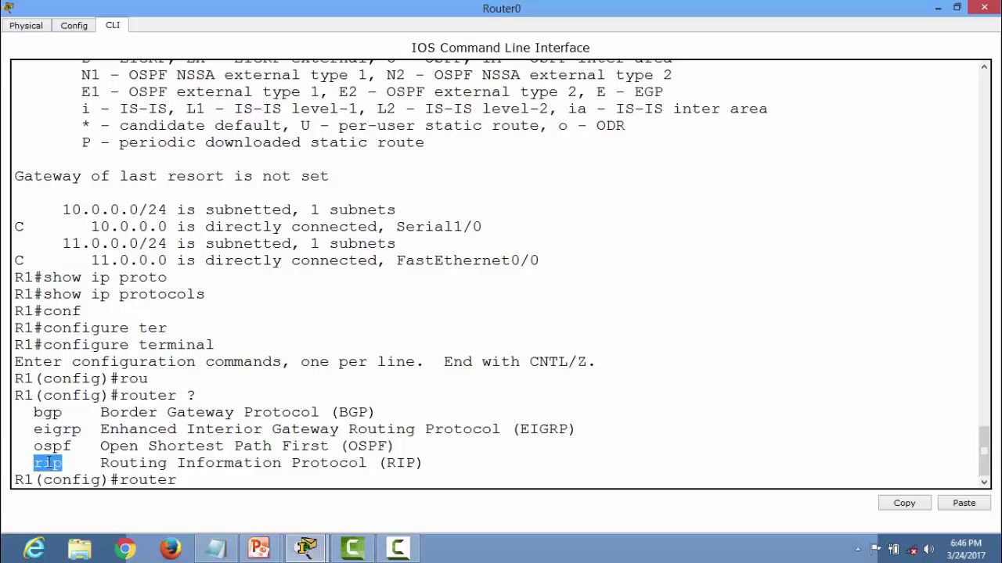
{"action": "left_click_drag", "start_coordinate": [83, 446], "coordinate": [31, 446]}
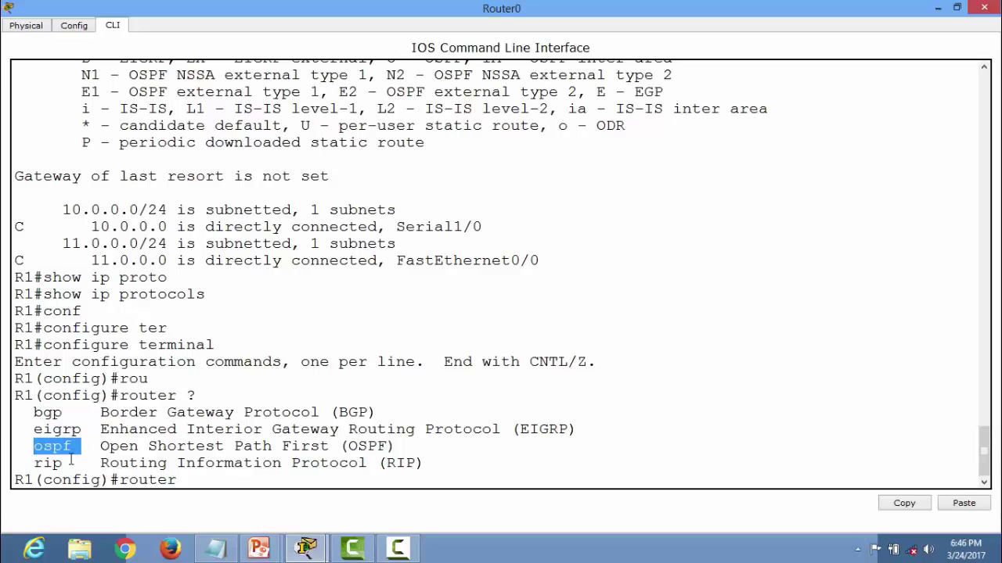
{"action": "left_click", "coordinate": [214, 481]}
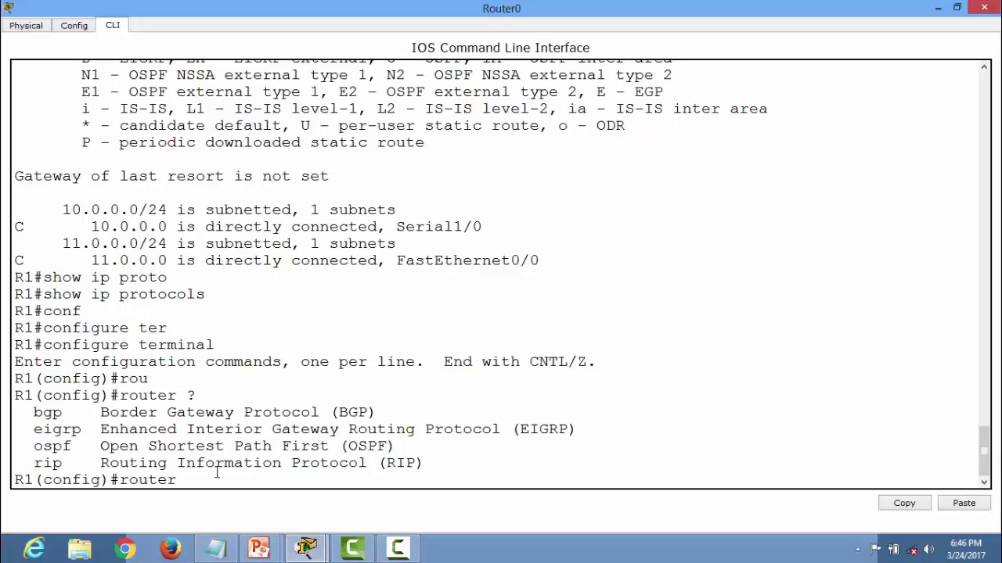
Complete the command as router ospf 10 to start OSPF with process ID 10 on Router0, consulting the process ID help.
{"action": "type", "text": "osp"}
{"action": "key", "text": "Tab"}
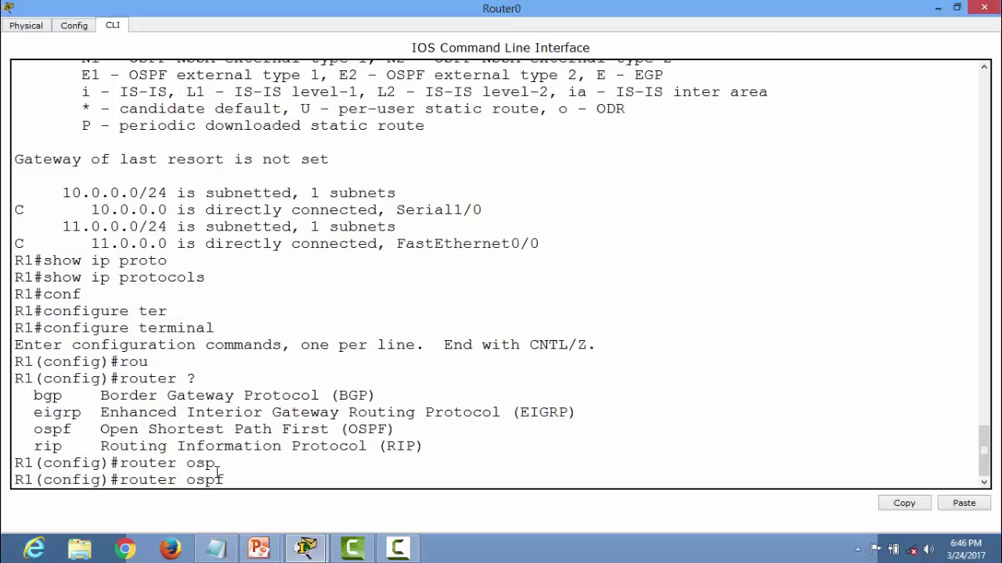
{"action": "type", "text": "?"}
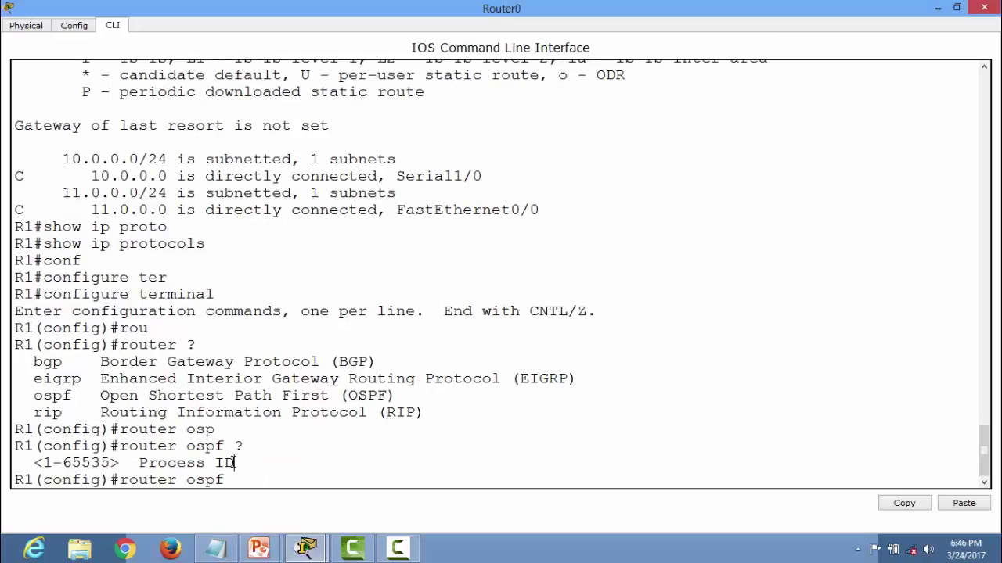
{"action": "left_click_drag", "start_coordinate": [233, 463], "coordinate": [138, 463]}
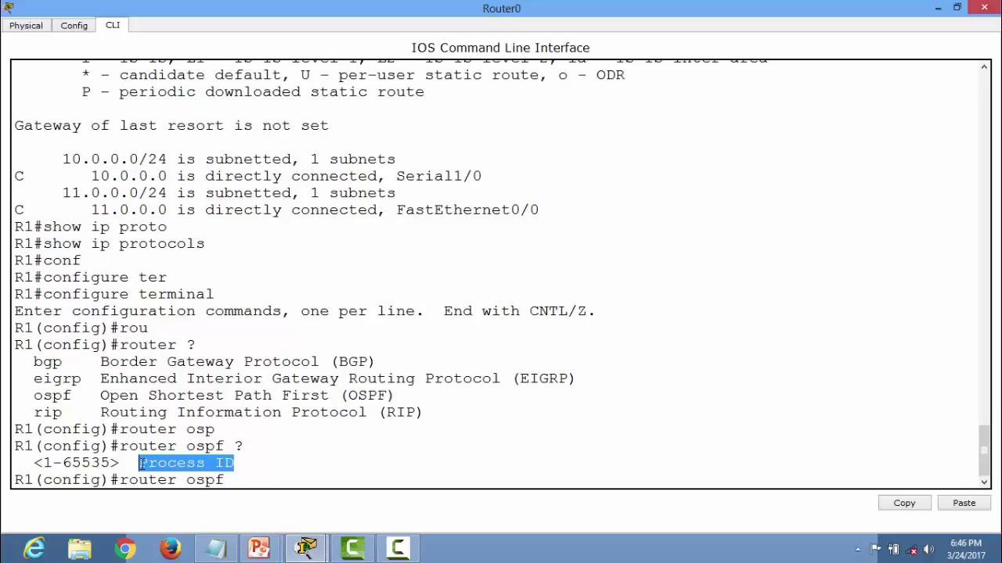
{"action": "left_click", "coordinate": [243, 481]}
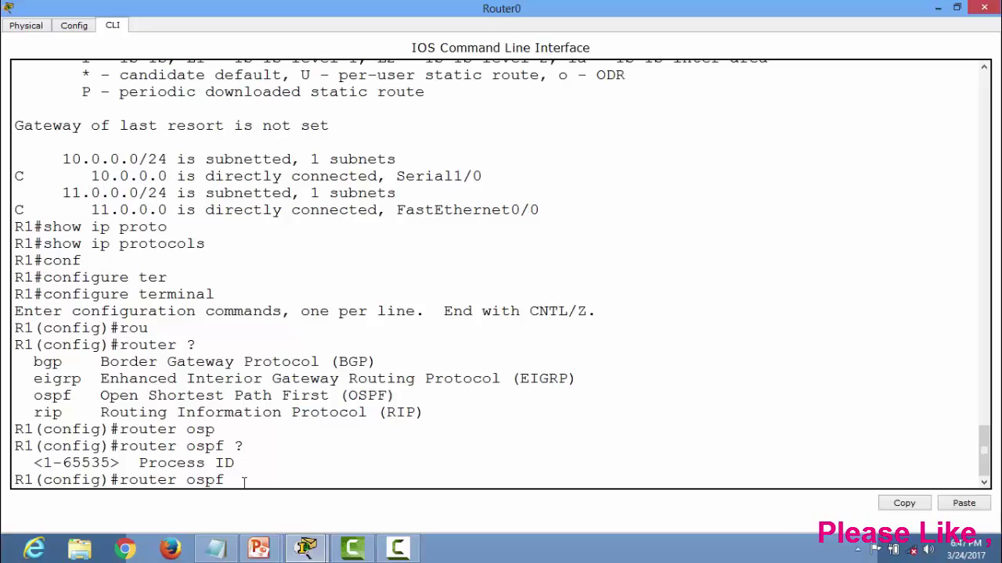
{"action": "type", "text": "10"}
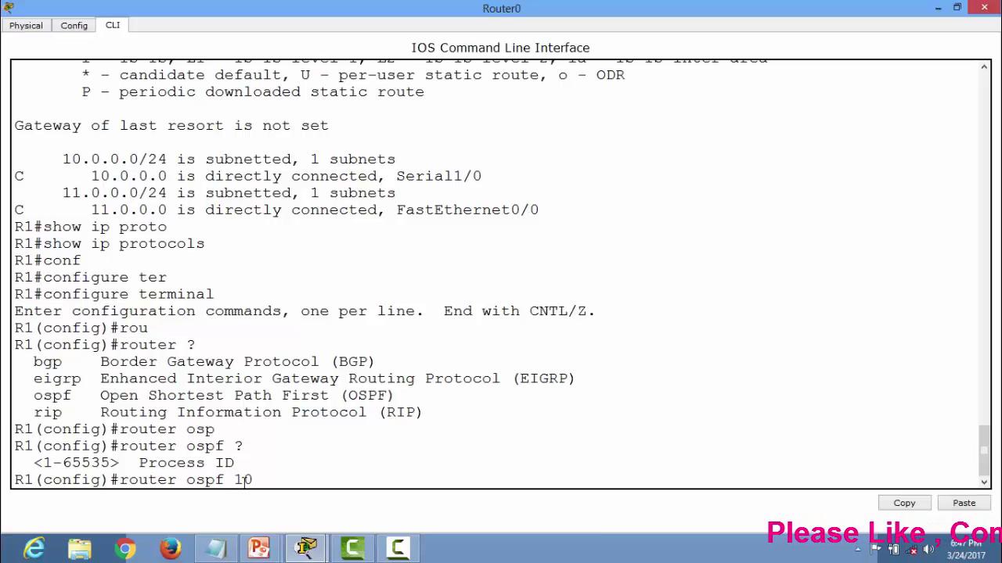
{"action": "key", "text": "Return"}
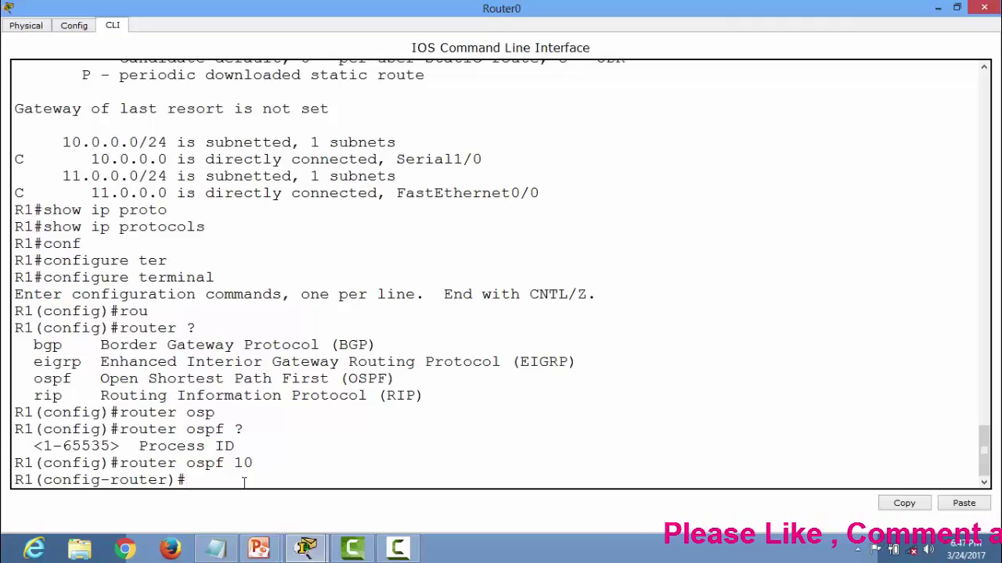
List the OSPF router configuration commands with ?, examine the network entry and begin a network command.
{"action": "type", "text": "?"}
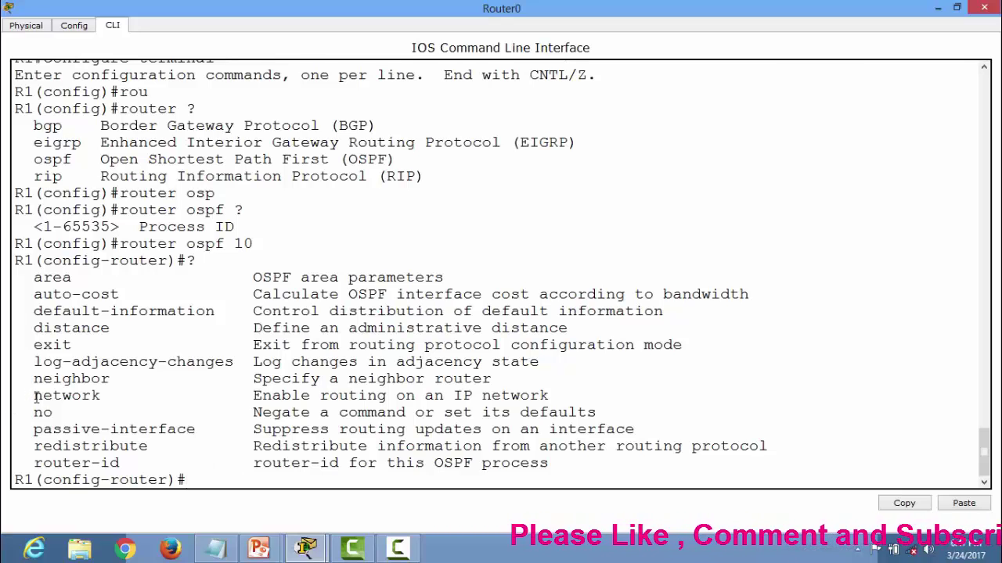
{"action": "left_click_drag", "start_coordinate": [36, 399], "coordinate": [101, 397]}
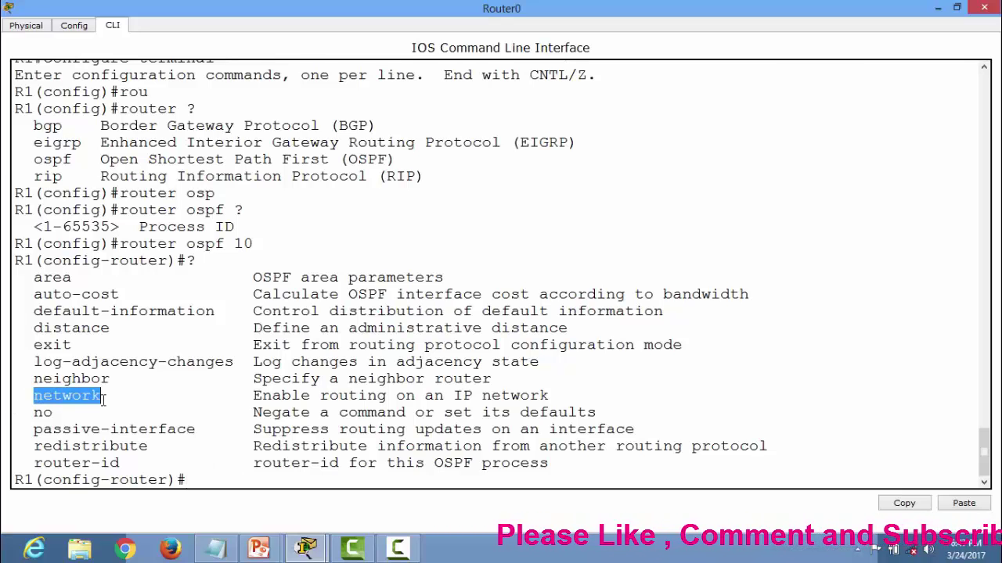
{"action": "left_click", "coordinate": [225, 480]}
{"action": "type", "text": "netw"}
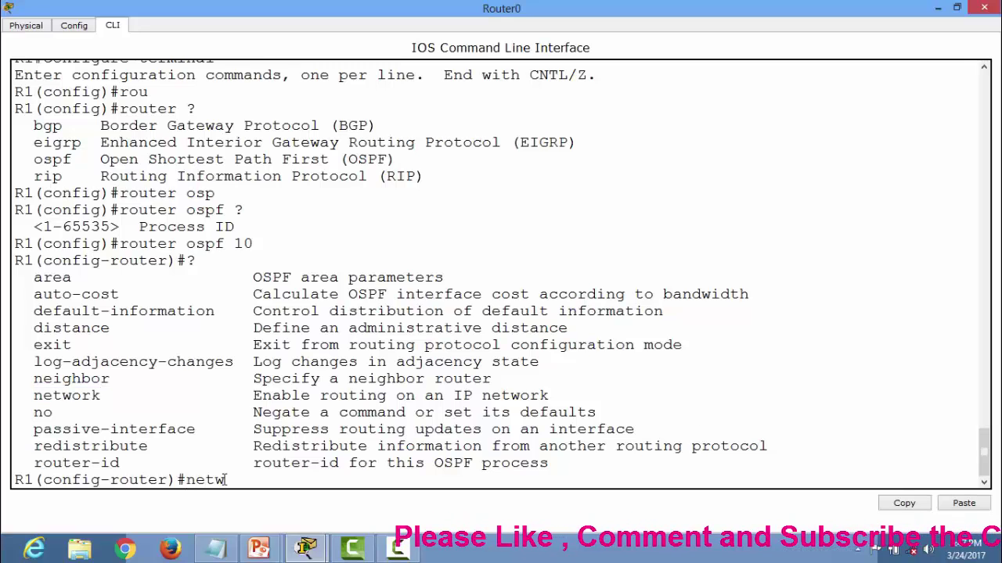
{"action": "key", "text": "Tab"}
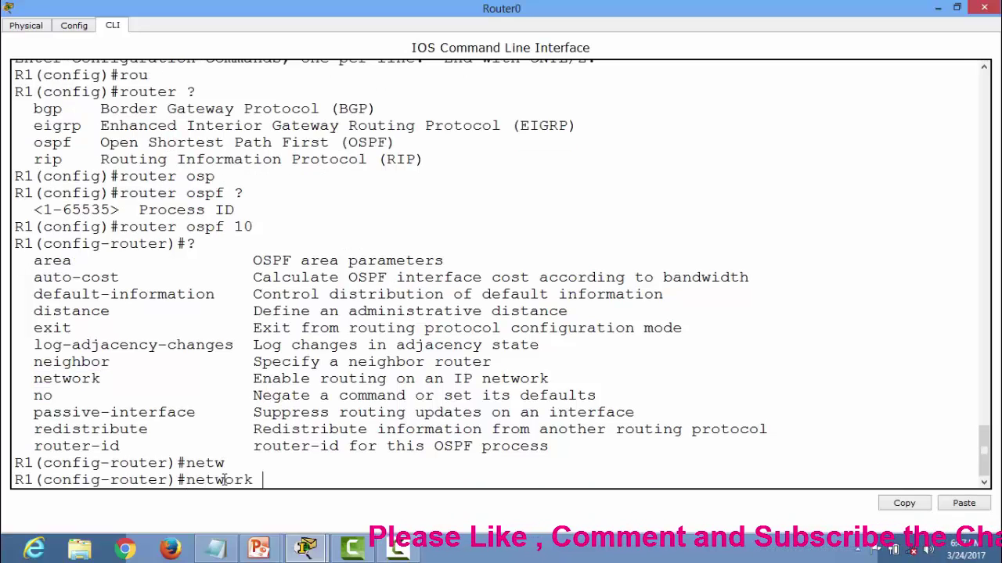
Check Router0's interface addresses in the topology, add 10.0.0.0 to the network command and query the help for its next argument.
{"action": "left_click", "coordinate": [957, 8]}
{"action": "left_click_drag", "start_coordinate": [638, 52], "coordinate": [658, 53]}
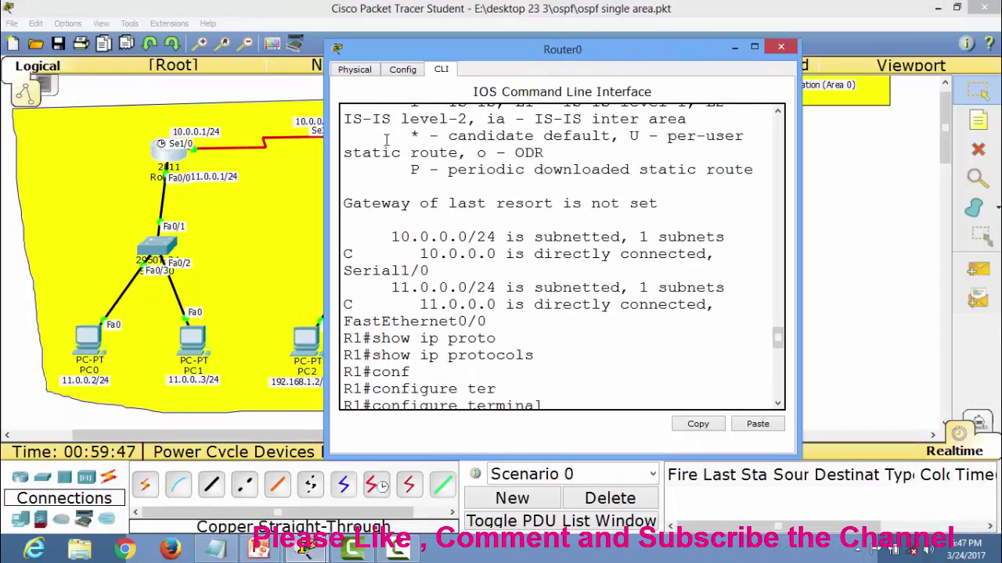
{"action": "left_click", "coordinate": [752, 50]}
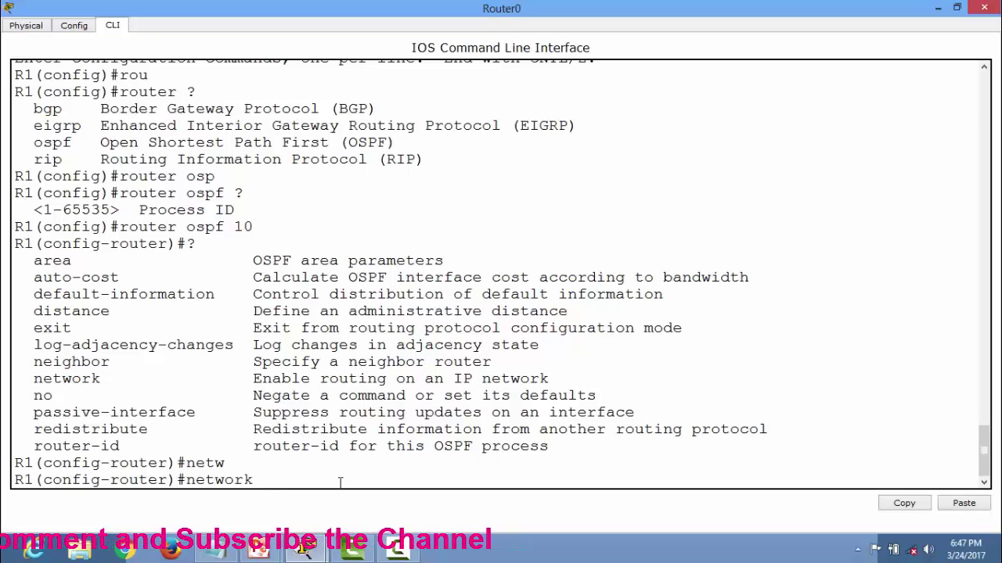
{"action": "left_click", "coordinate": [956, 8]}
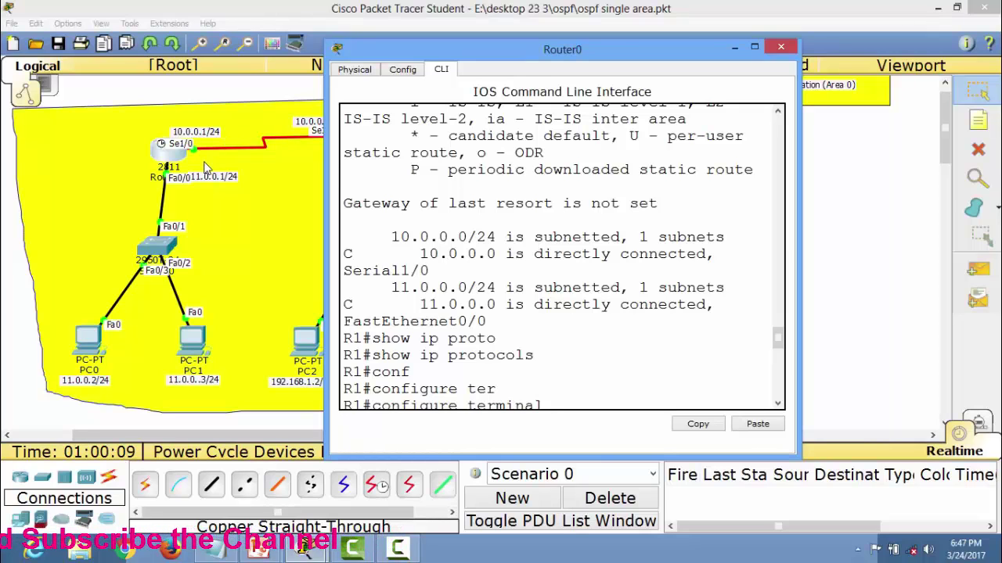
{"action": "left_click", "coordinate": [753, 47]}
{"action": "type", "text": "10."}
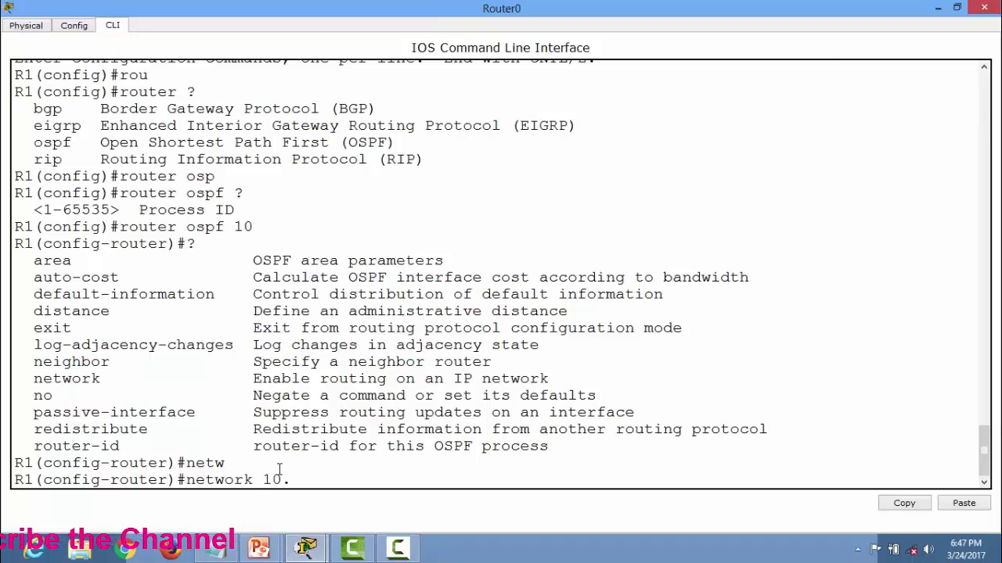
{"action": "type", "text": "0.0.0"}
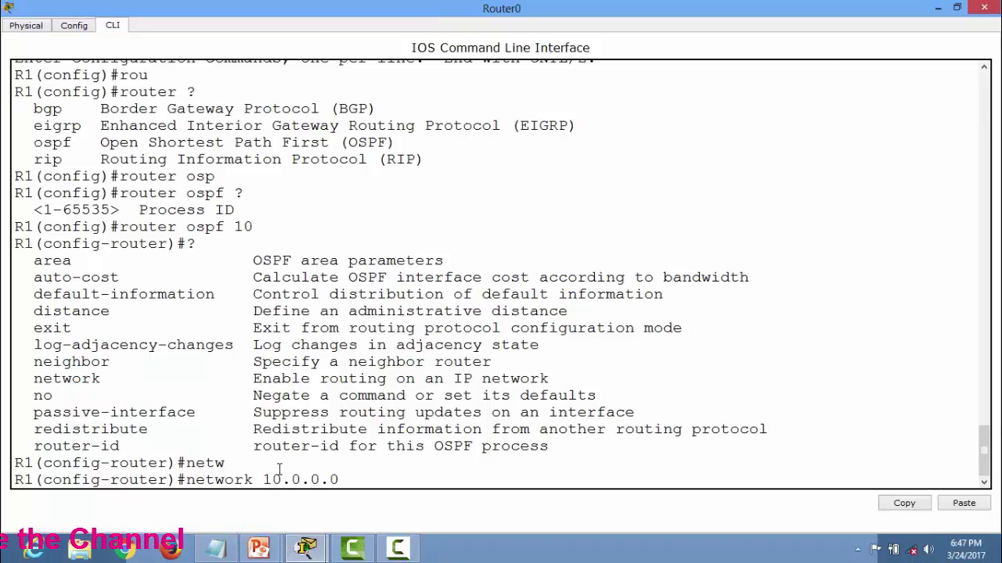
{"action": "type", "text": " ?"}
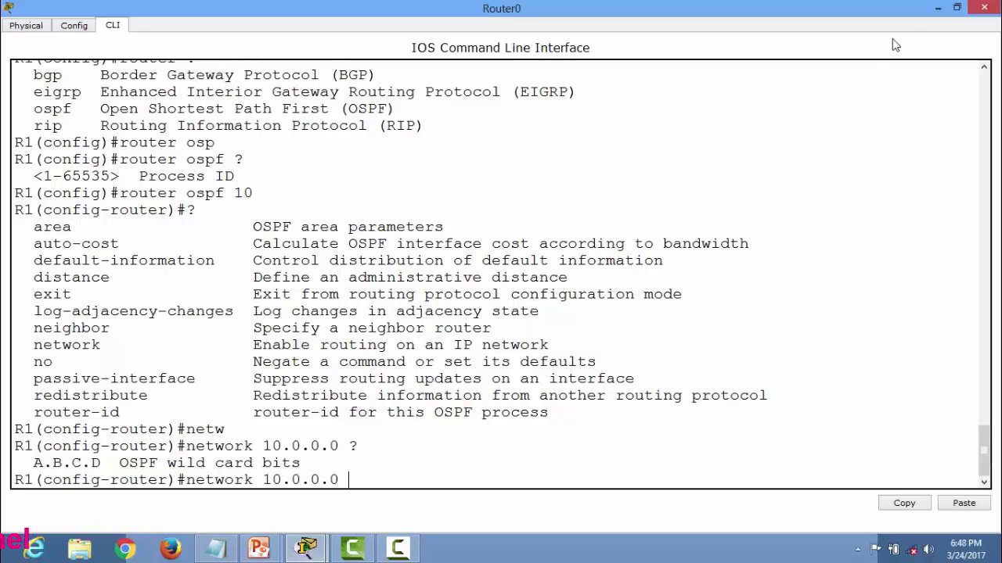
Minimize Router0's window and work out the wildcard mask 0.0.0.255 on a blank whiteboard by subtracting 255.255.255.0 from 255.255.255.255.
{"action": "left_click", "coordinate": [938, 9]}
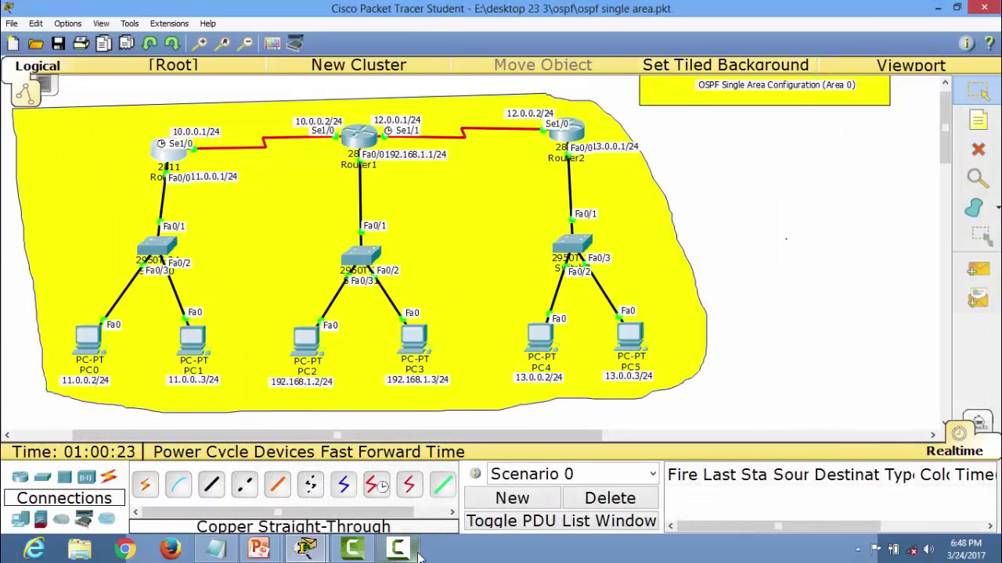
{"action": "mouse_move", "coordinate": [317, 551]}
{"action": "mouse_move", "coordinate": [415, 501]}
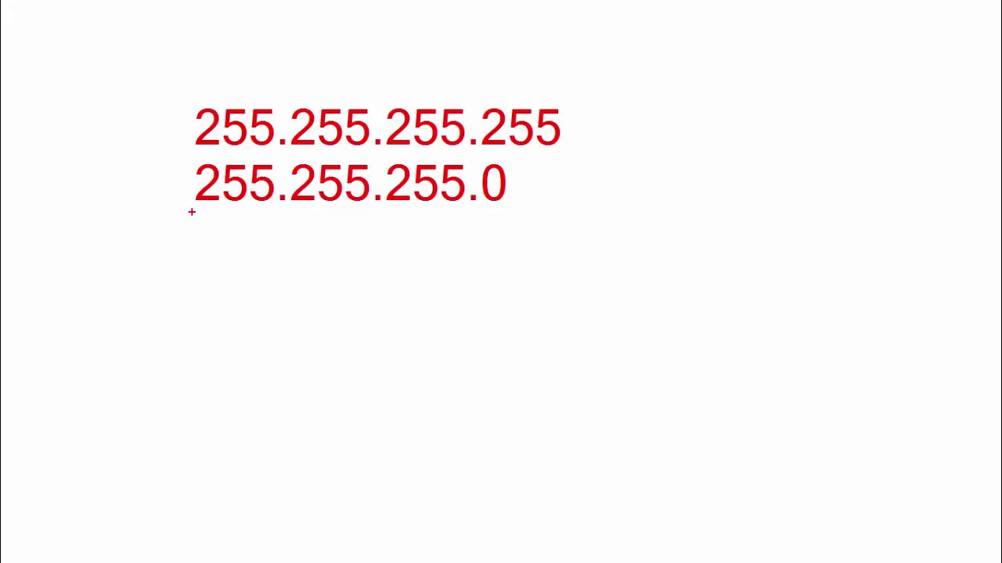
{"action": "left_click_drag", "start_coordinate": [192, 211], "coordinate": [591, 211]}
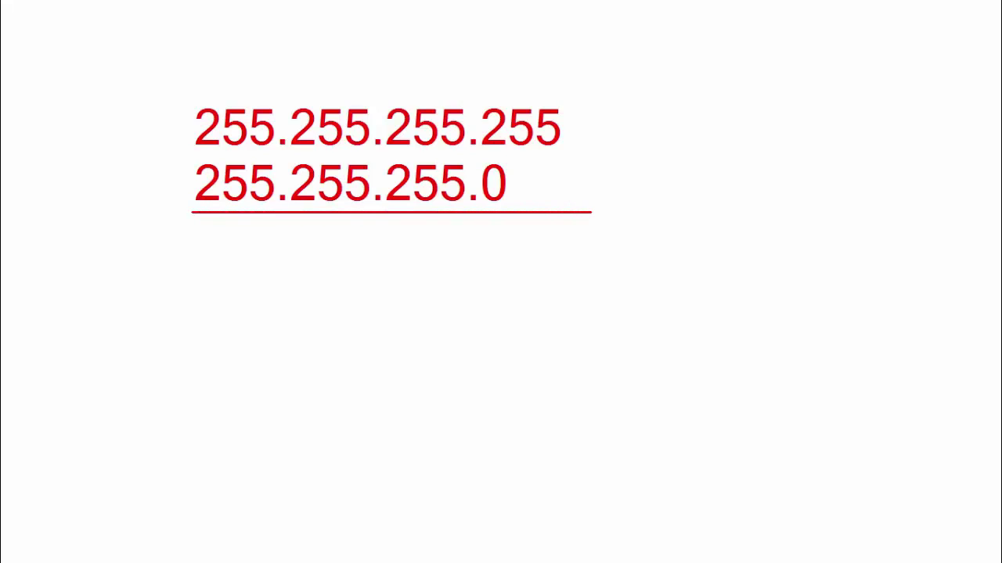
{"action": "left_click", "coordinate": [198, 236]}
{"action": "type", "text": "0."}
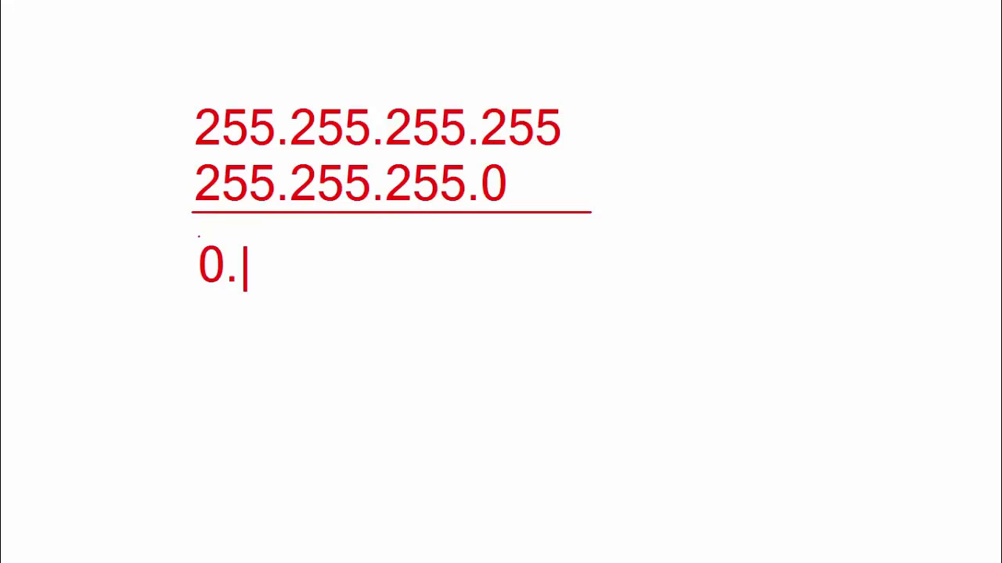
{"action": "type", "text": "0.0.255"}
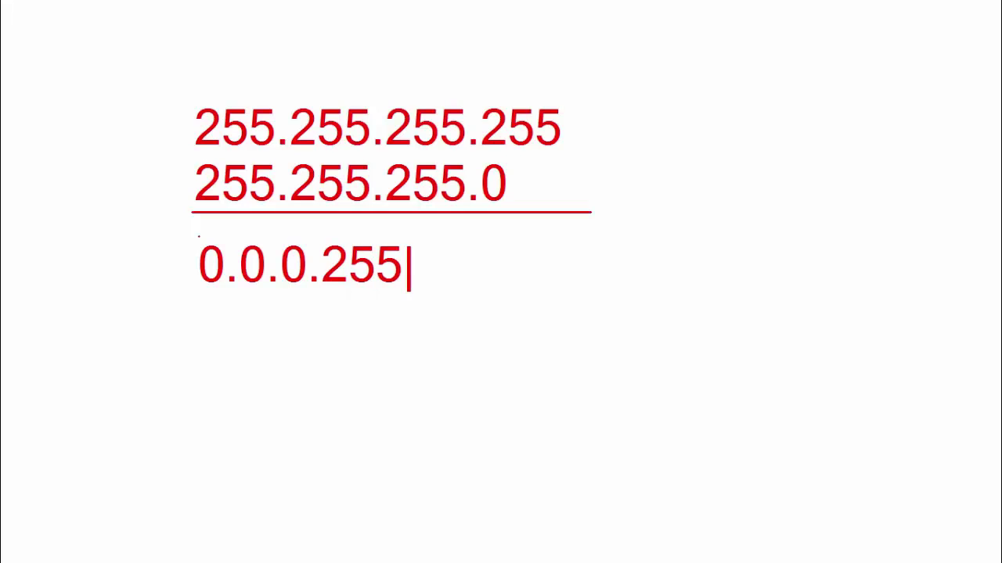
{"action": "key", "text": "Return"}
{"action": "left_click_drag", "start_coordinate": [198, 292], "coordinate": [571, 291]}
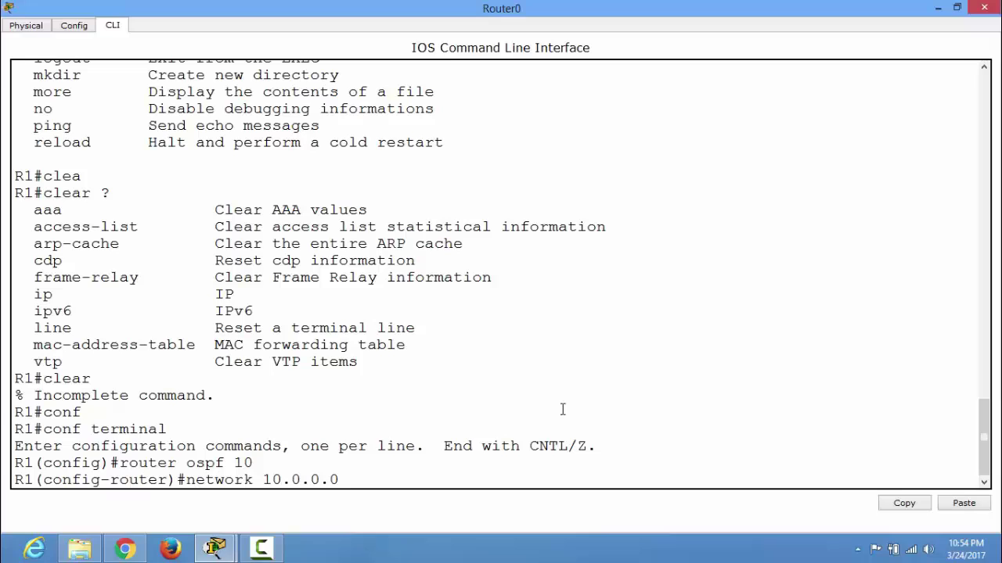
Complete the command as network 10.0.0.0 0.0.0.255 area 0 on Router0, consulting the area ID help.
{"action": "type", "text": "0.0.0.255 area"}
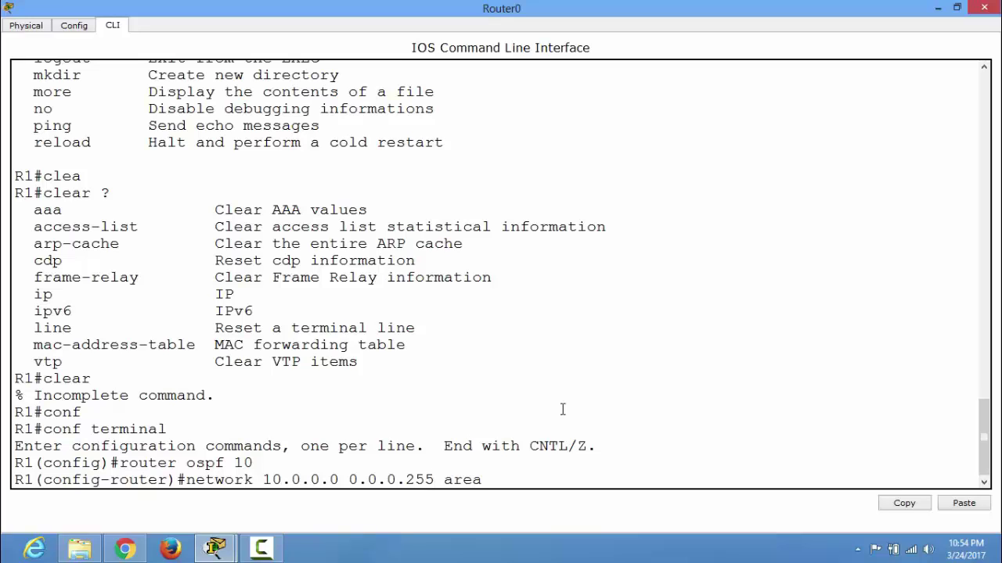
{"action": "type", "text": "?"}
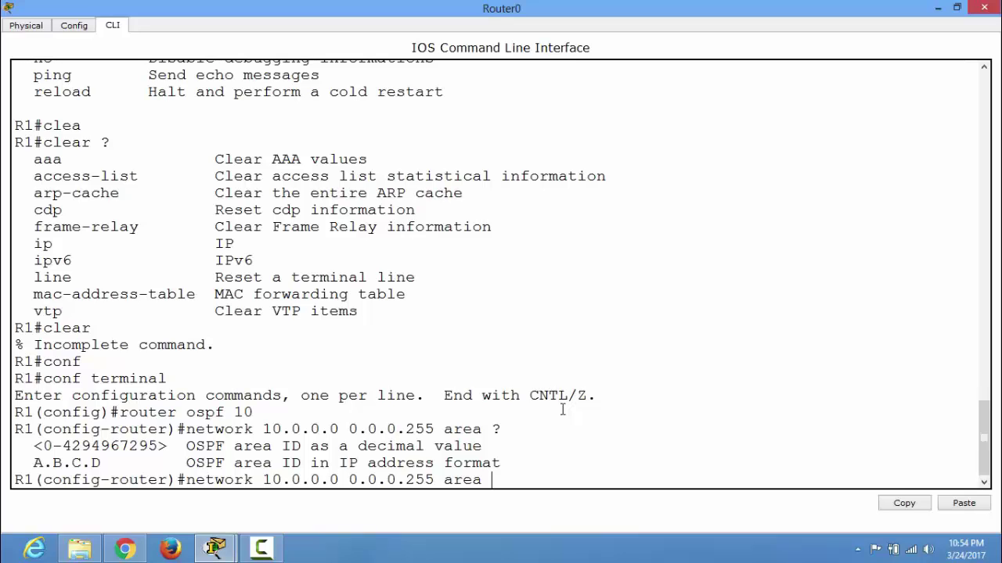
{"action": "type", "text": "0"}
{"action": "key", "text": "Return"}
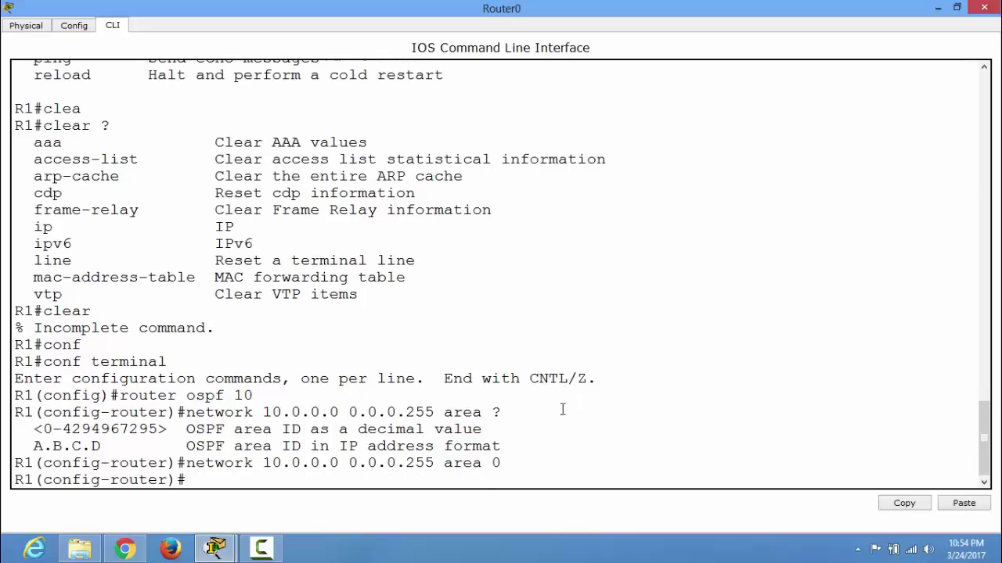
Check Router0's LAN address in the topology, advertise network 11.0.0.0 0.0.0.255 in area 0 and return to privileged mode.
{"action": "left_click", "coordinate": [956, 8]}
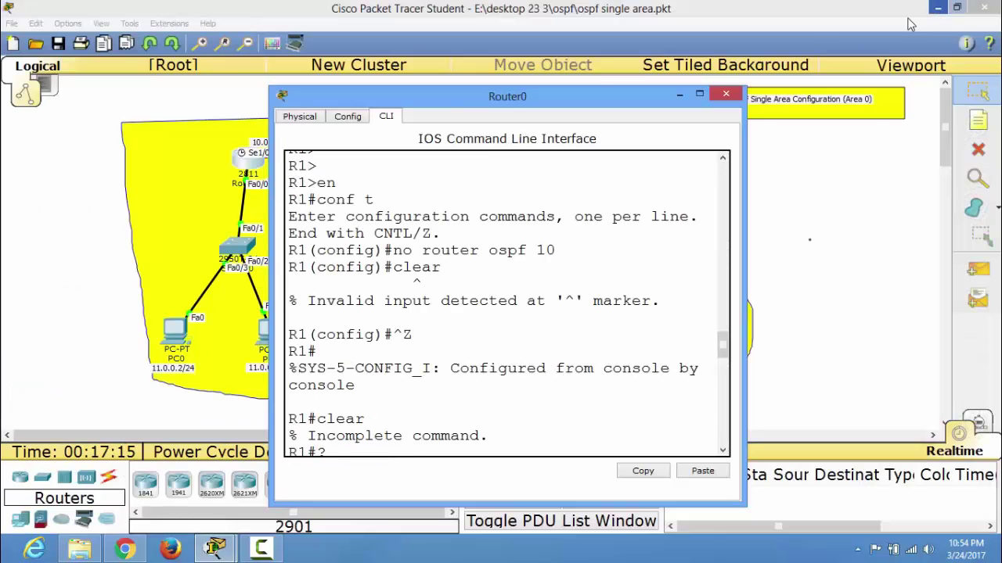
{"action": "left_click_drag", "start_coordinate": [608, 98], "coordinate": [708, 63]}
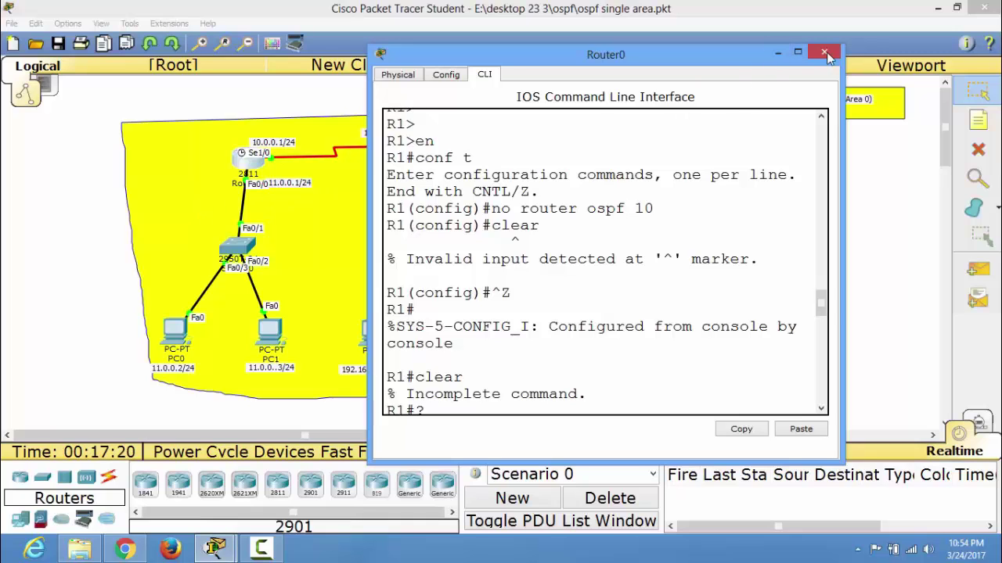
{"action": "left_click", "coordinate": [798, 52]}
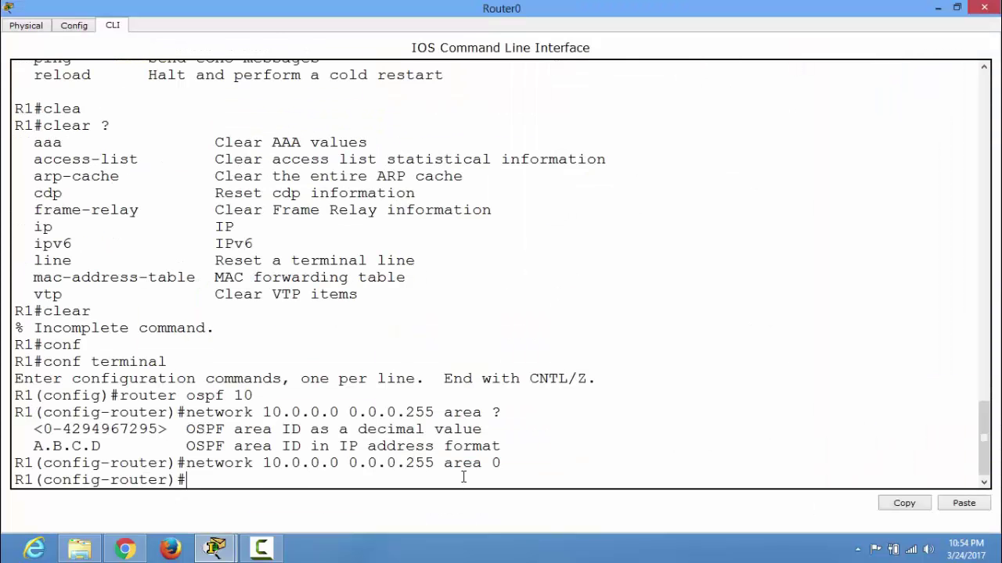
{"action": "type", "text": "net"}
{"action": "key", "text": "Tab"}
{"action": "type", "text": "11."}
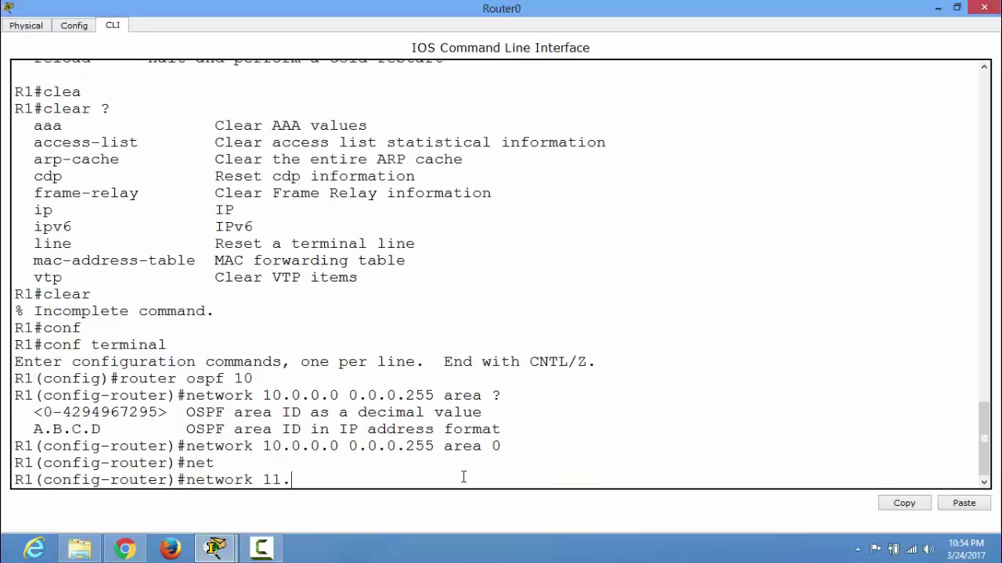
{"action": "type", "text": "0.0.0 0.0.0.255 ar"}
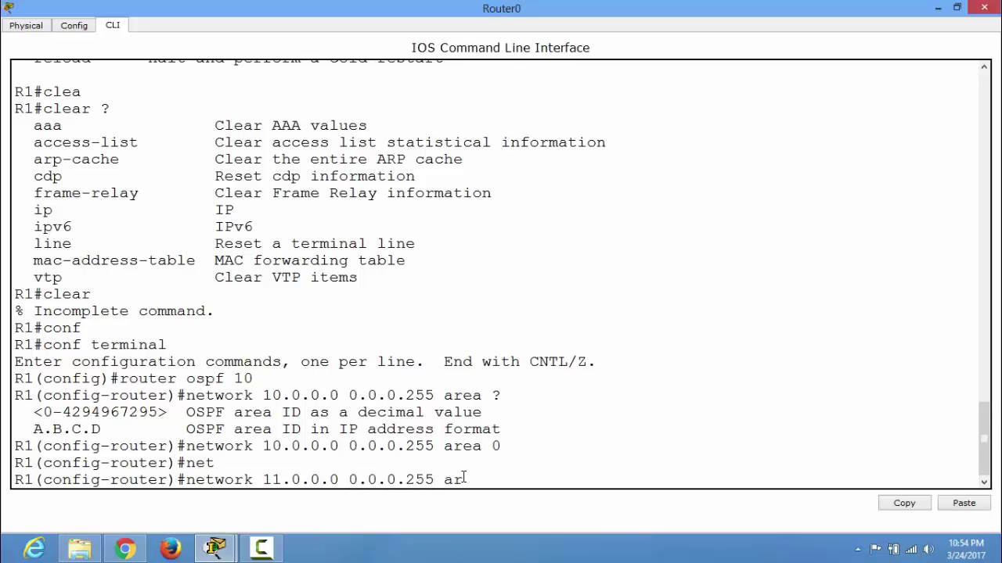
{"action": "type", "text": "ea 0"}
{"action": "key", "text": "Return"}
{"action": "key", "text": "ctrl+z"}
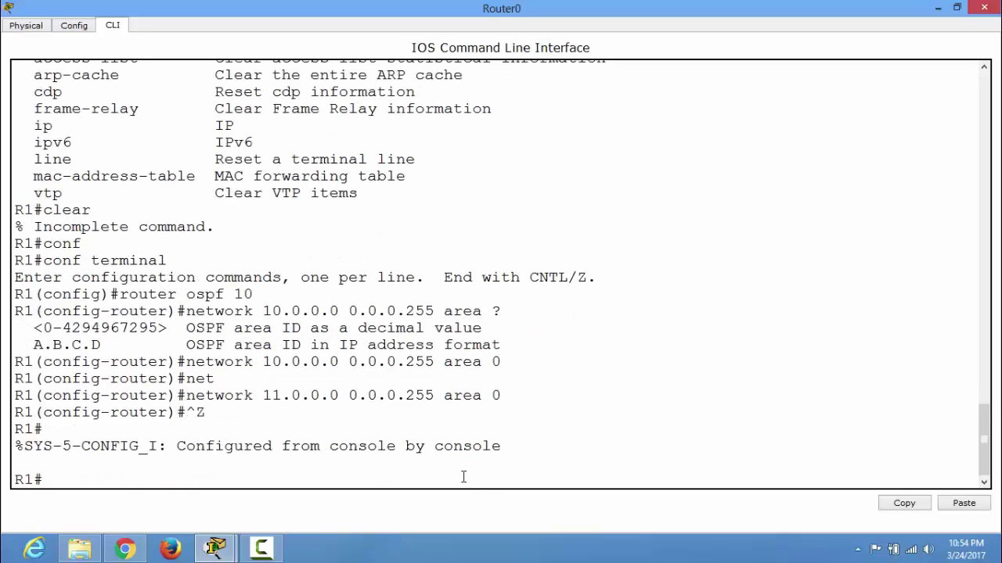
Display Router0's routing table with show ip route.
{"action": "type", "text": "ow ip route"}
{"action": "key", "text": "Return"}
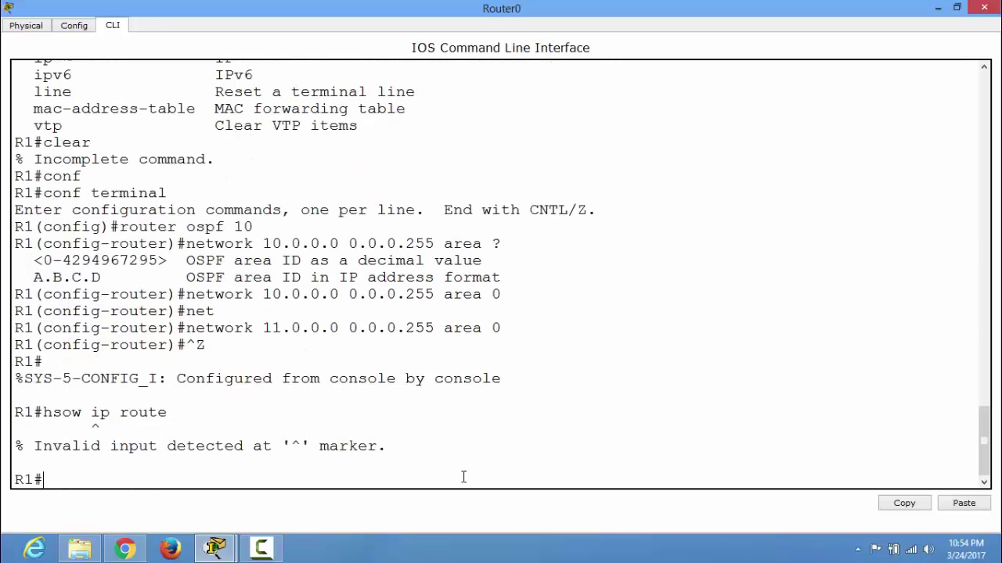
{"action": "type", "text": "show ip rout"}
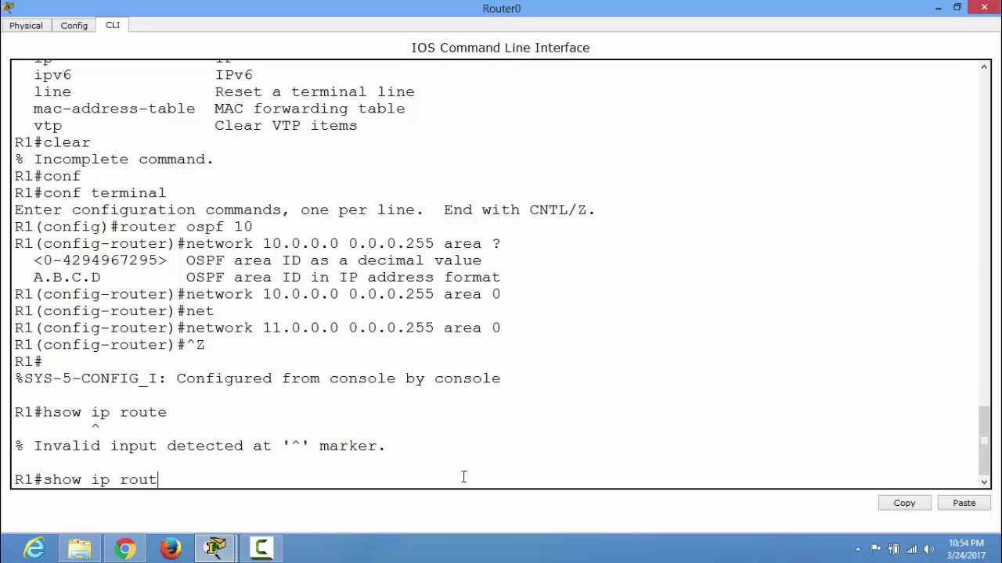
{"action": "type", "text": "e"}
{"action": "key", "text": "Return"}
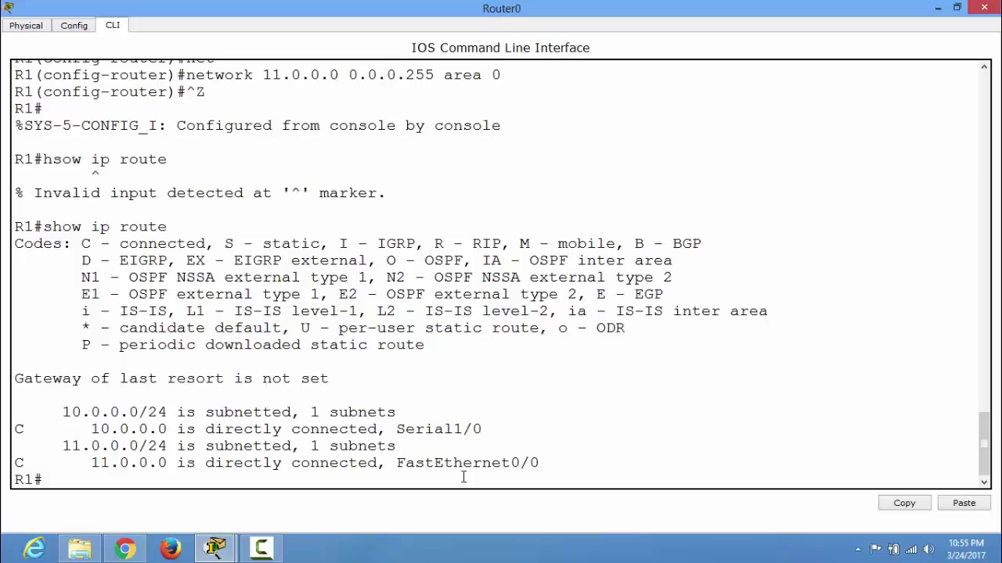
Run show ip protocols on Router0 and examine the OSPF process ID and the router ID.
{"action": "type", "text": "show ip proto"}
{"action": "key", "text": "Tab"}
{"action": "key", "text": "Return"}
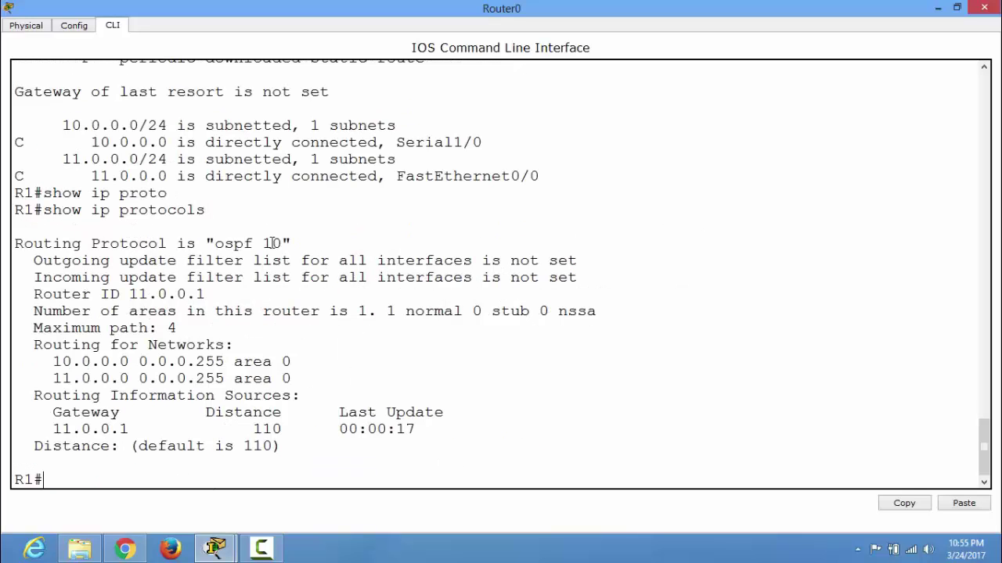
{"action": "left_click_drag", "start_coordinate": [291, 243], "coordinate": [260, 243]}
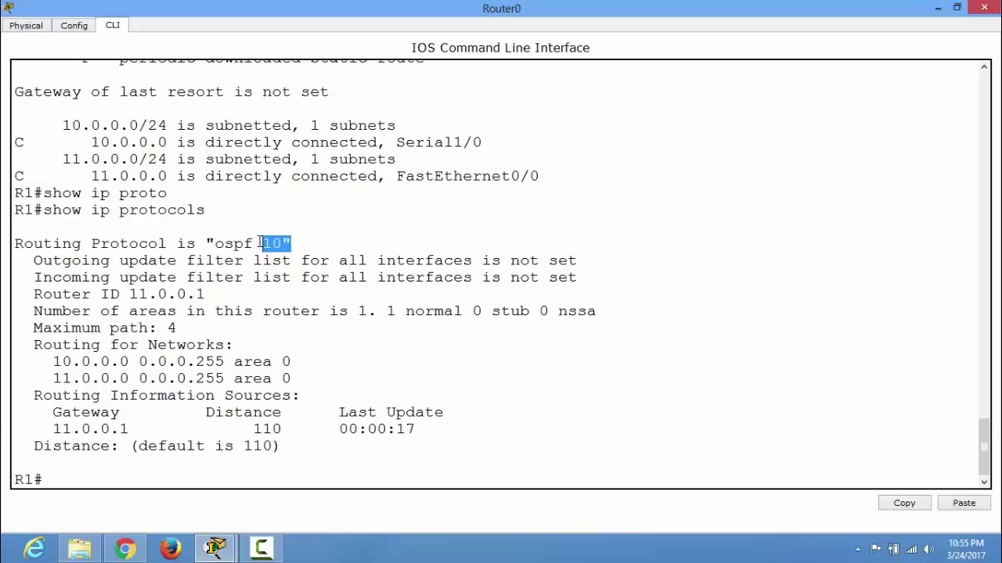
{"action": "left_click", "coordinate": [217, 291]}
{"action": "left_click_drag", "start_coordinate": [217, 291], "coordinate": [119, 277]}
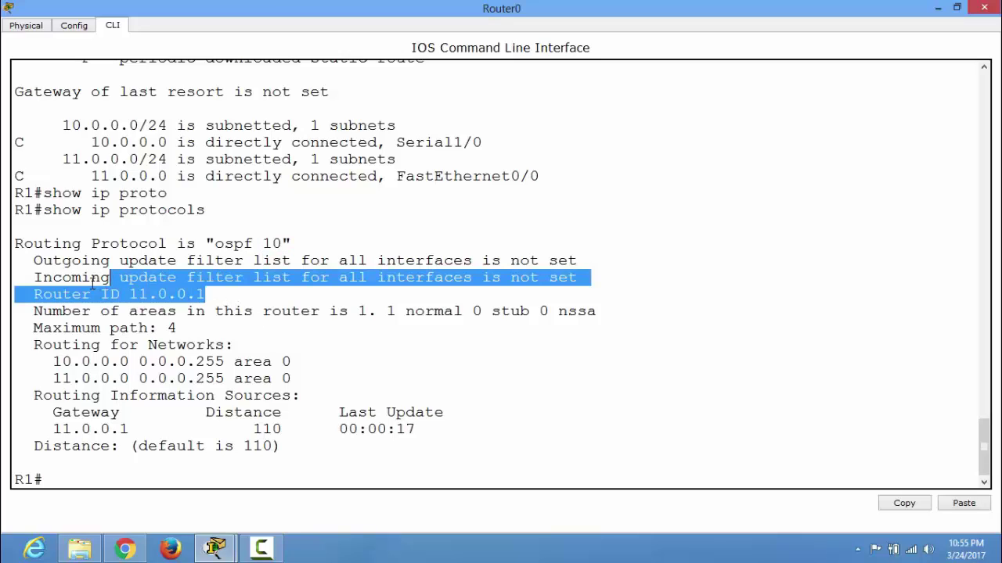
Return to the topology, box Router0's addresses 10.0.0.1/24 and 11.0.0.1/24 to compare them for the router ID, and clear the markings.
{"action": "mouse_move", "coordinate": [215, 548]}
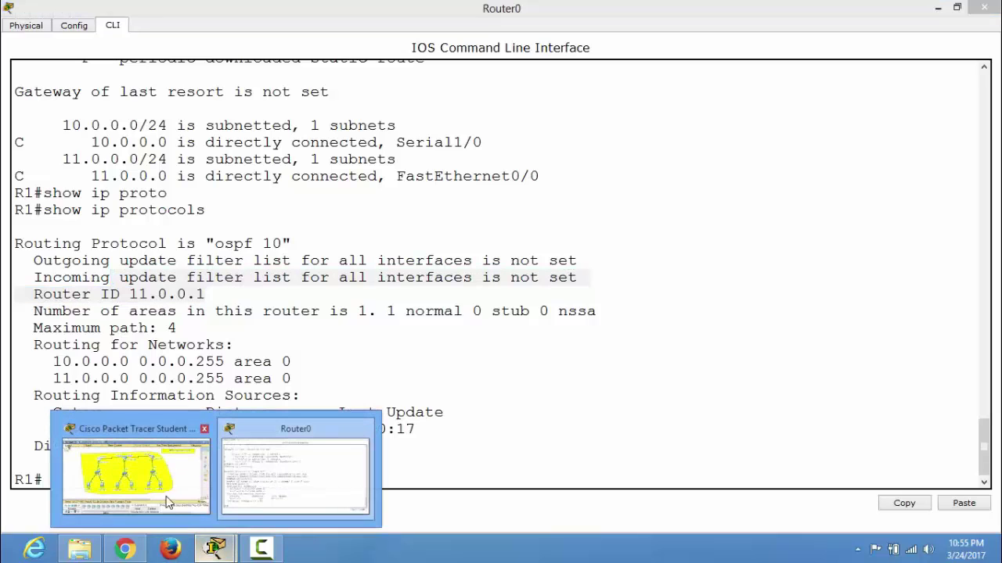
{"action": "left_click", "coordinate": [164, 493]}
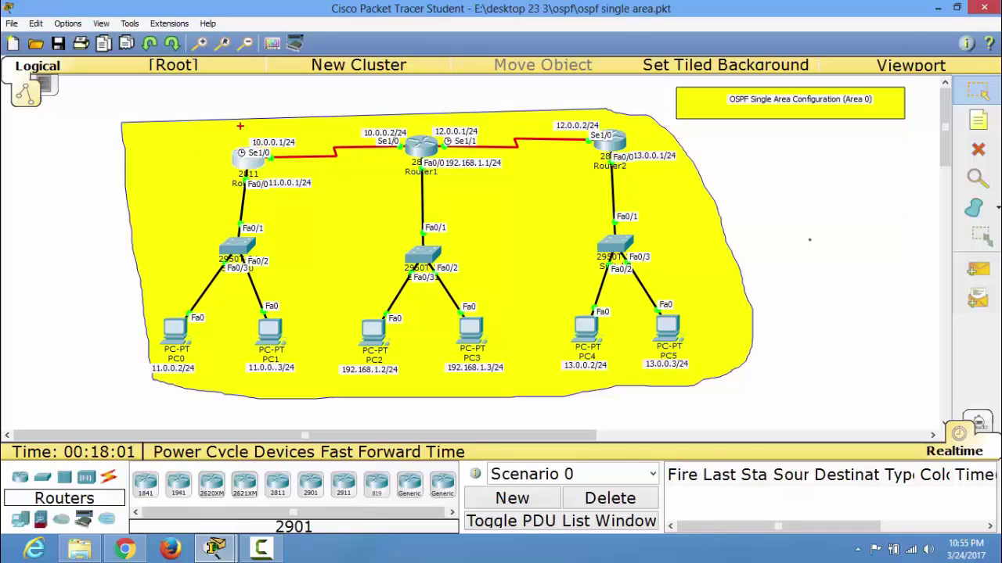
{"action": "left_click_drag", "start_coordinate": [241, 126], "coordinate": [254, 139]}
{"action": "key", "text": "ctrl+z"}
{"action": "mouse_move", "coordinate": [245, 134]}
{"action": "left_mouse_down"}
{"action": "mouse_move", "coordinate": [262, 151]}
{"action": "mouse_move", "coordinate": [294, 158]}
{"action": "mouse_move", "coordinate": [269, 186]}
{"action": "mouse_move", "coordinate": [317, 196]}
{"action": "left_mouse_up"}
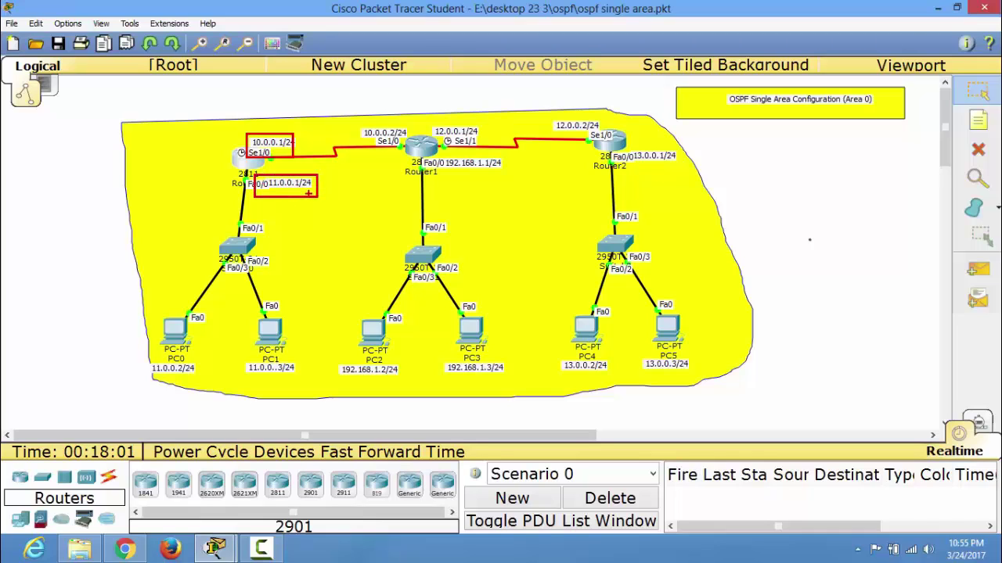
{"action": "left_click_drag", "start_coordinate": [282, 182], "coordinate": [316, 182]}
{"action": "key", "text": "Escape"}
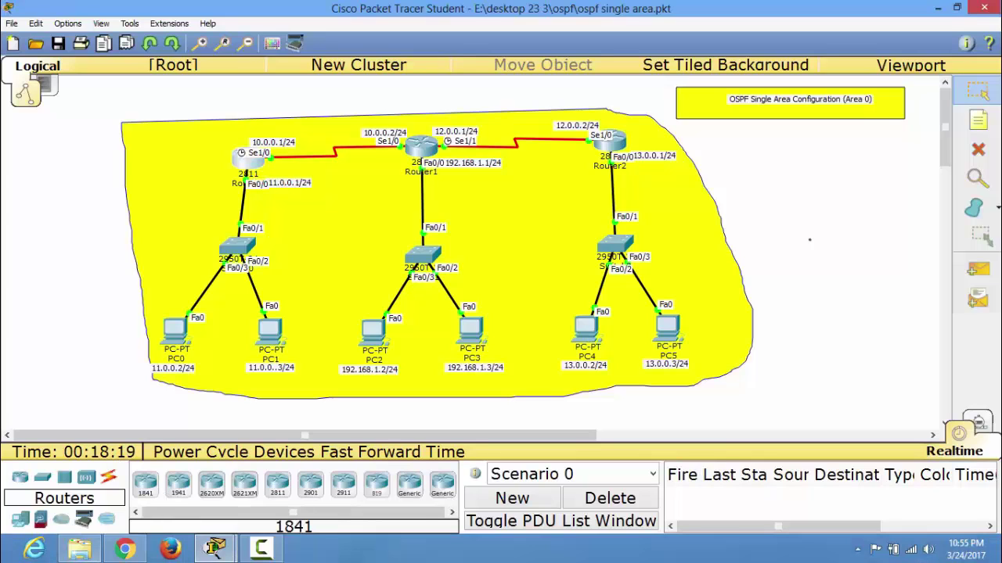
Close Router0's console and open Router1's command line beside the topology.
{"action": "mouse_move", "coordinate": [209, 551]}
{"action": "left_click", "coordinate": [282, 504]}
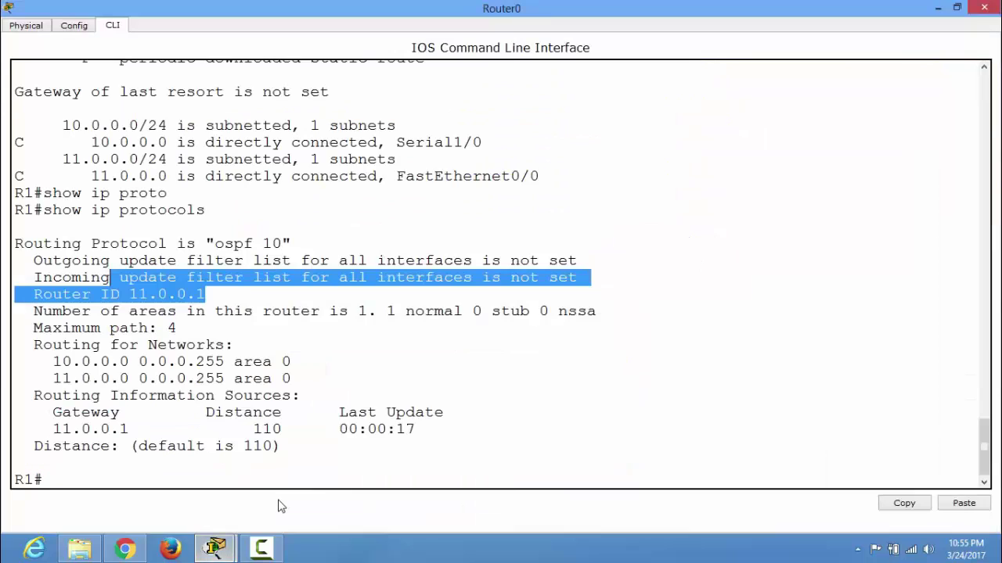
{"action": "left_click", "coordinate": [983, 7]}
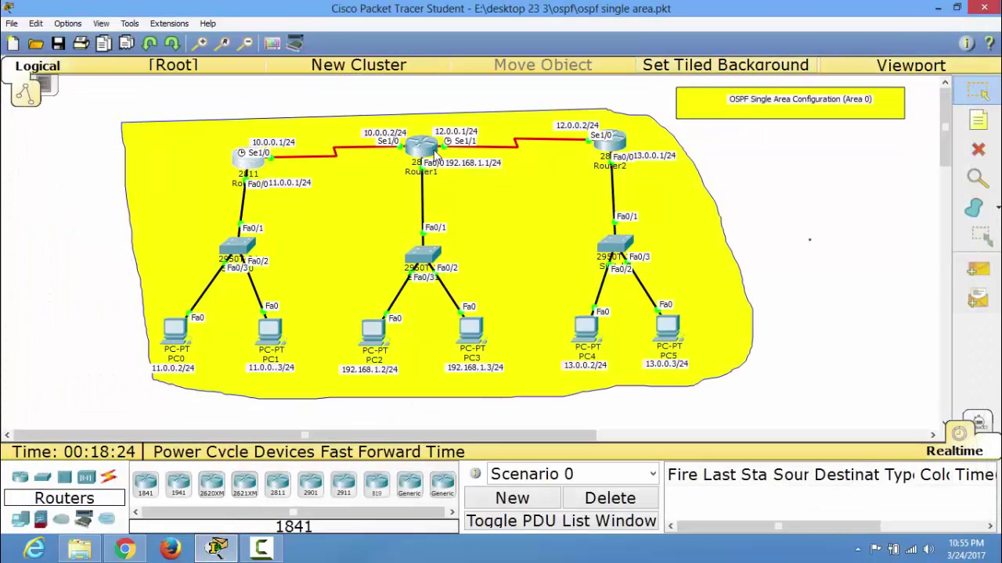
{"action": "left_click", "coordinate": [432, 150]}
{"action": "left_click_drag", "start_coordinate": [452, 95], "coordinate": [722, 95]}
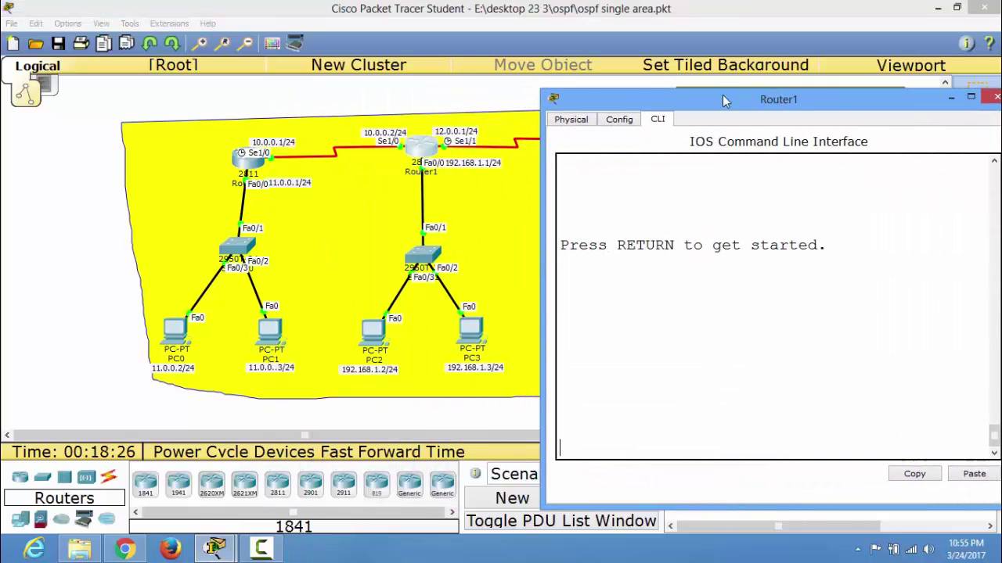
Start Router1's console session and enter privileged mode, continuing into global configuration mode with conf t.
{"action": "left_click", "coordinate": [704, 396]}
{"action": "key", "text": "Return"}
{"action": "key", "text": "Return"}
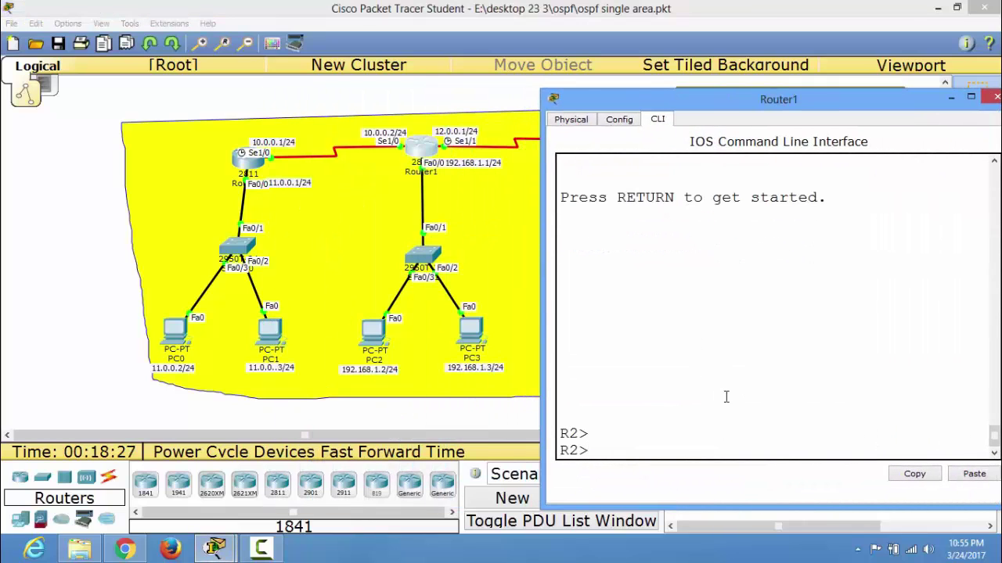
{"action": "type", "text": "en"}
{"action": "key", "text": "Return"}
{"action": "type", "text": "conf t"}
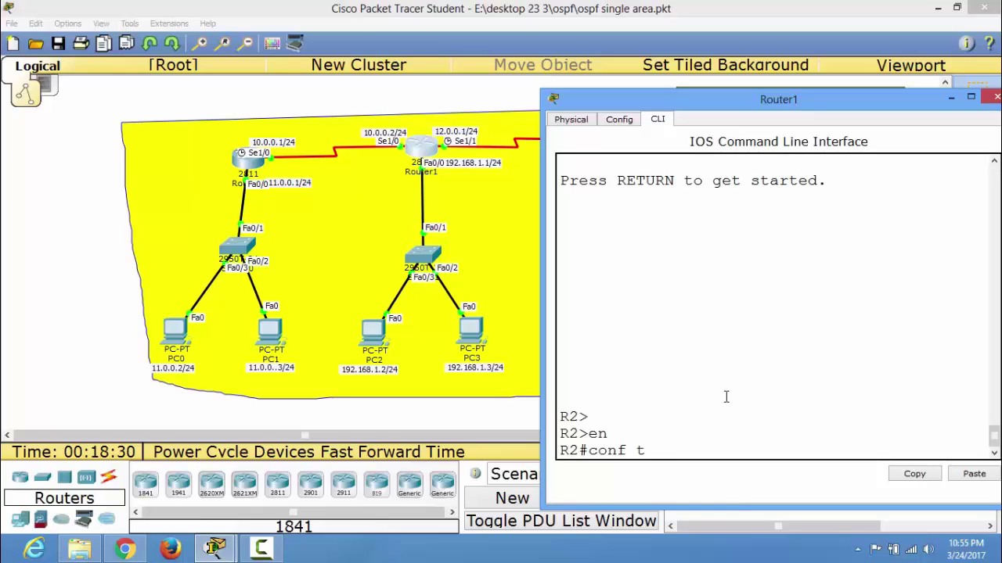
{"action": "key", "text": "Return"}
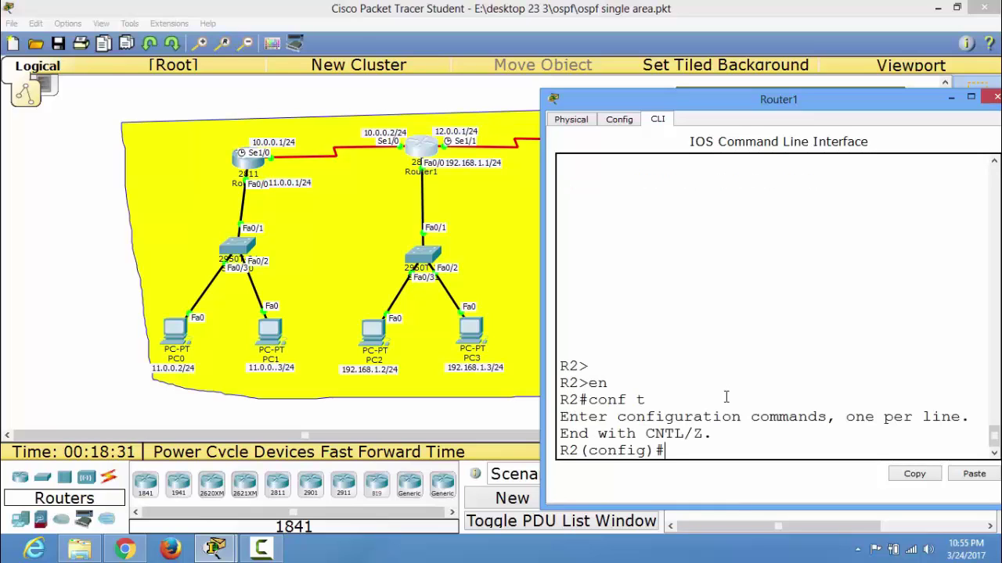
Enable OSPF on Router1 with process ID 20.
{"action": "type", "text": "roue"}
{"action": "key", "text": "BackSpace"}
{"action": "type", "text": "ter ospf"}
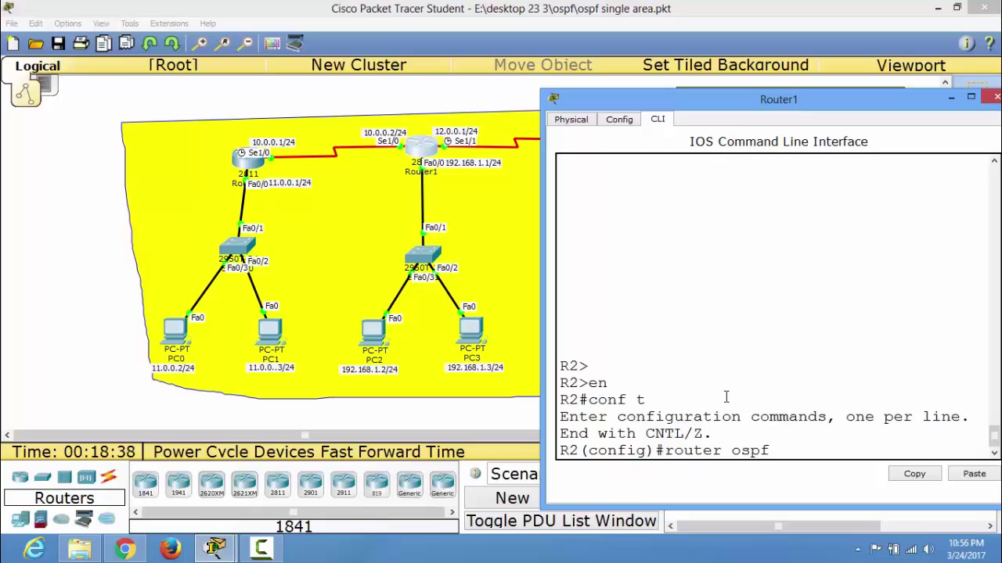
{"action": "double_click", "coordinate": [852, 103]}
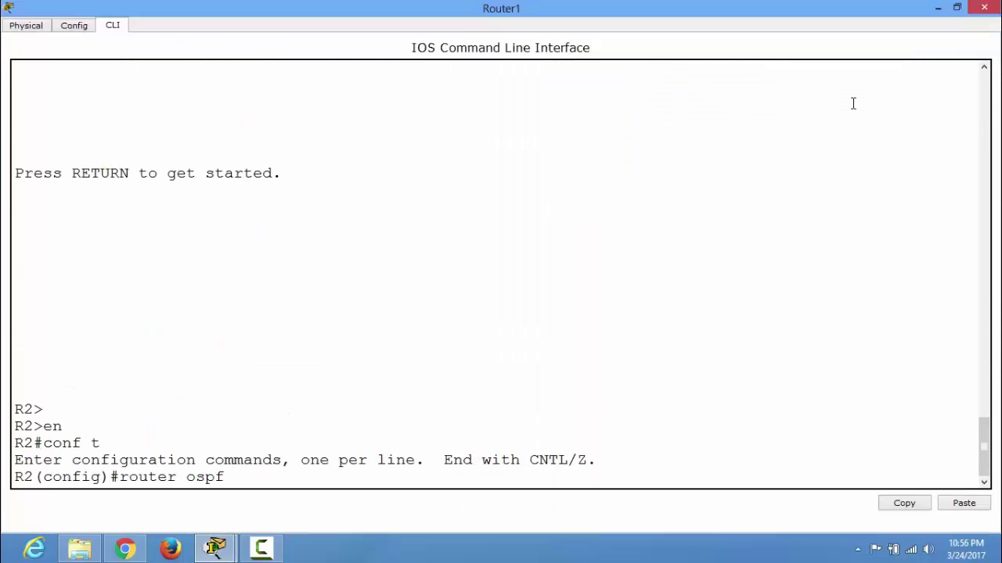
{"action": "type", "text": "20"}
{"action": "key", "text": "Return"}
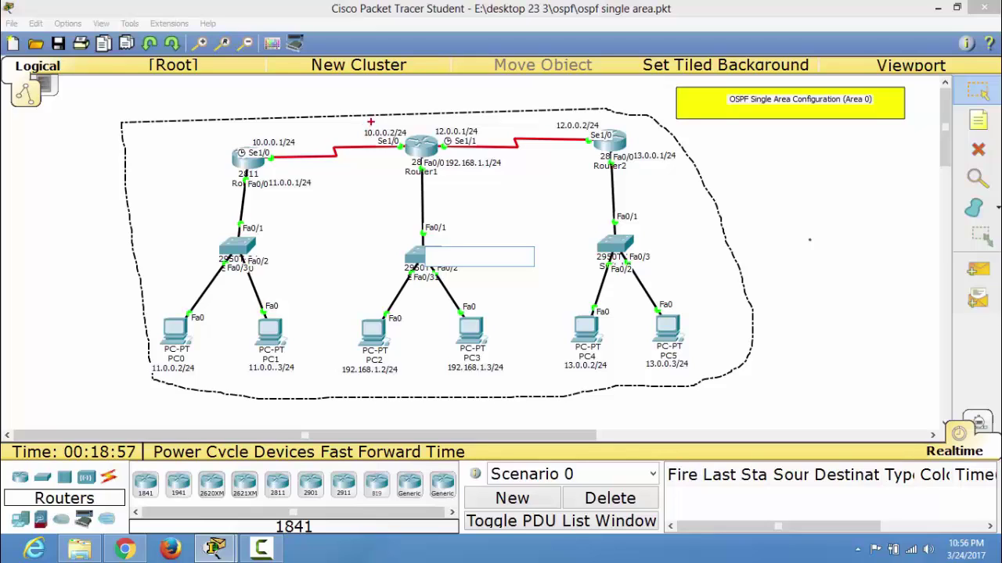
Box Router1's Se1/0, Se1/1 and Fa0/0 interfaces in the topology to identify its connected networks, and return to Router1's command line.
{"action": "left_click_drag", "start_coordinate": [371, 122], "coordinate": [410, 165]}
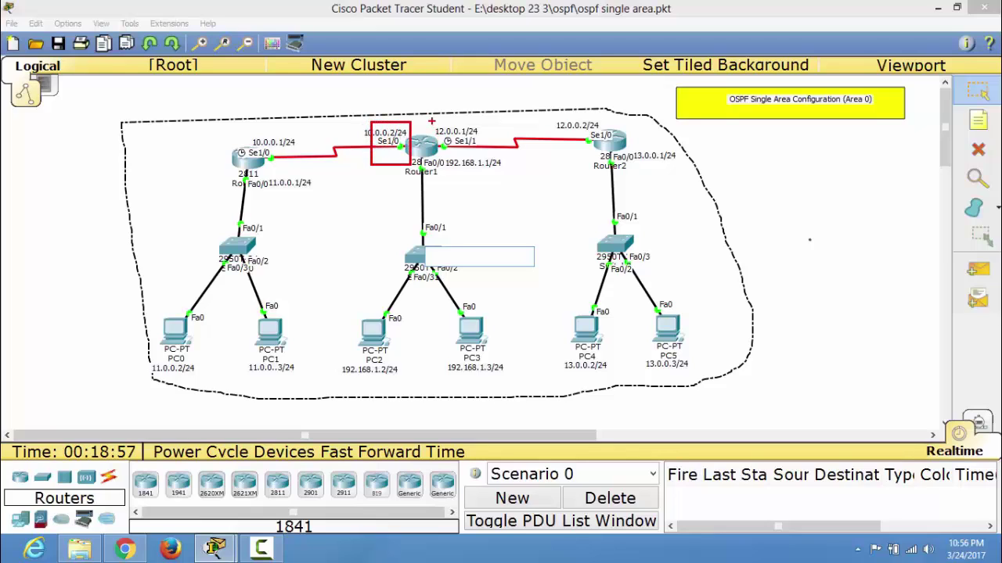
{"action": "left_click_drag", "start_coordinate": [431, 121], "coordinate": [460, 172]}
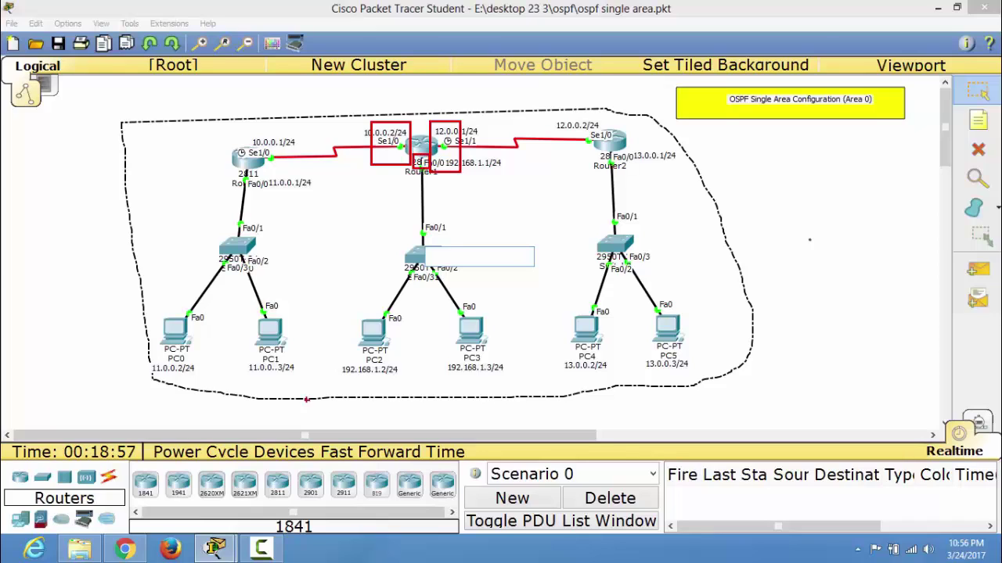
{"action": "left_click", "coordinate": [216, 549]}
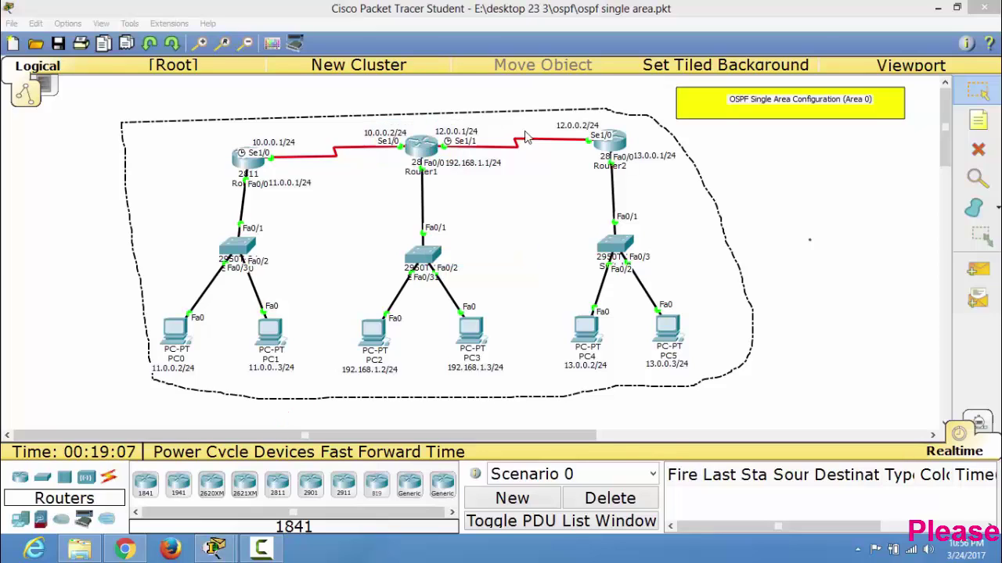
{"action": "mouse_move", "coordinate": [216, 549]}
{"action": "left_click", "coordinate": [308, 465]}
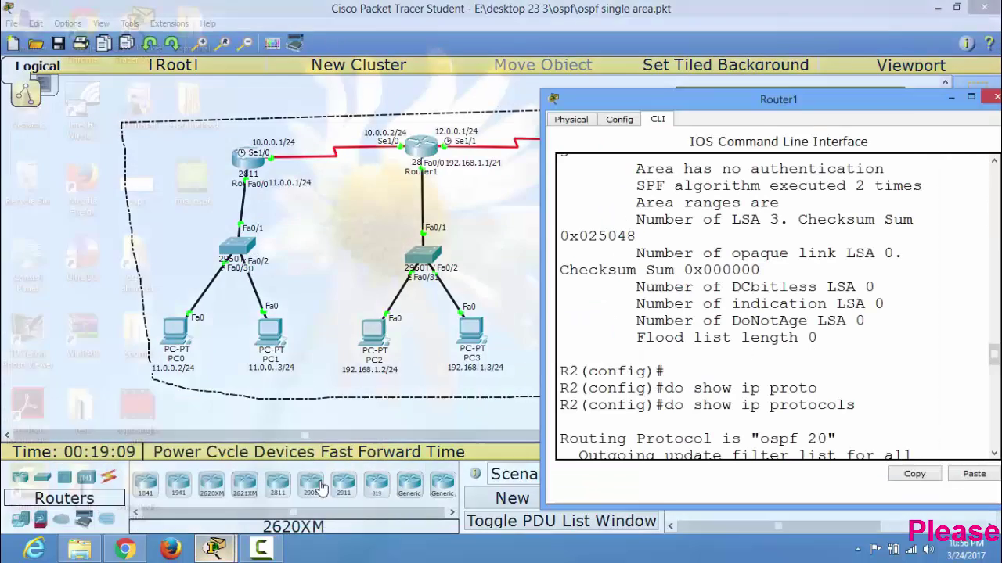
{"action": "left_click_drag", "start_coordinate": [885, 97], "coordinate": [689, 44]}
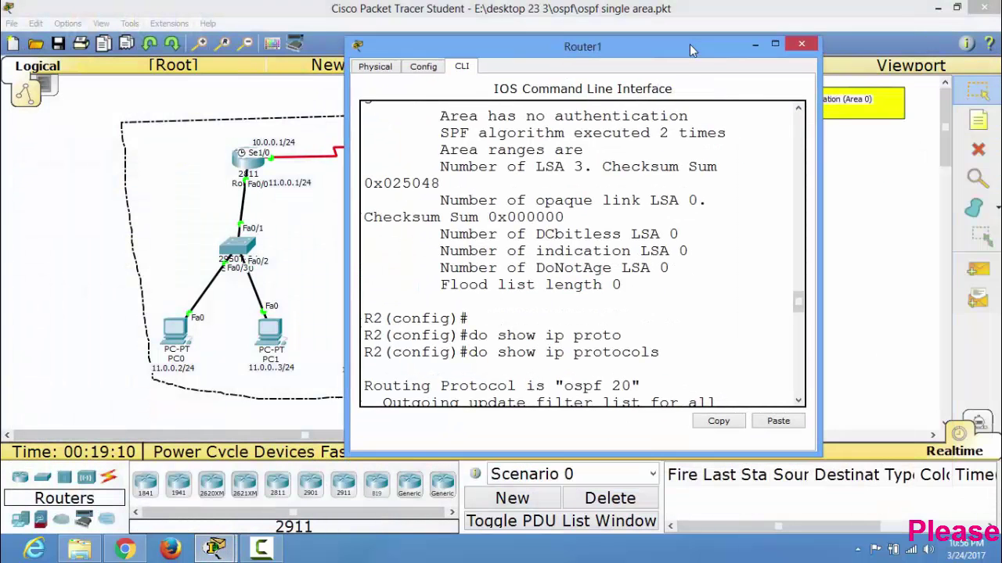
{"action": "left_click", "coordinate": [773, 42]}
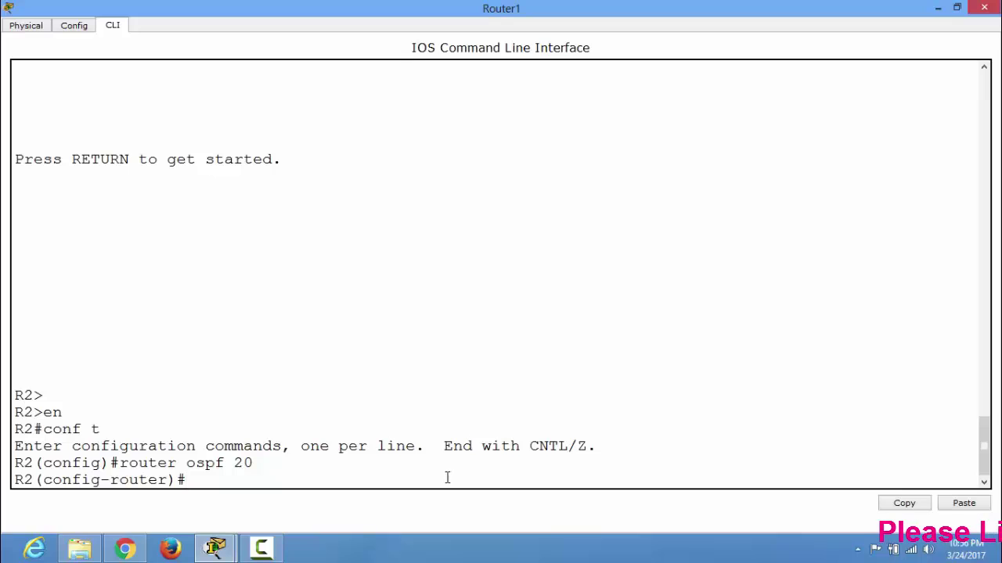
Advertise network 10.0.0.0 with wildcard 0.0.0.255 in area 0 on Router1.
{"action": "type", "text": "net"}
{"action": "key", "text": "Tab"}
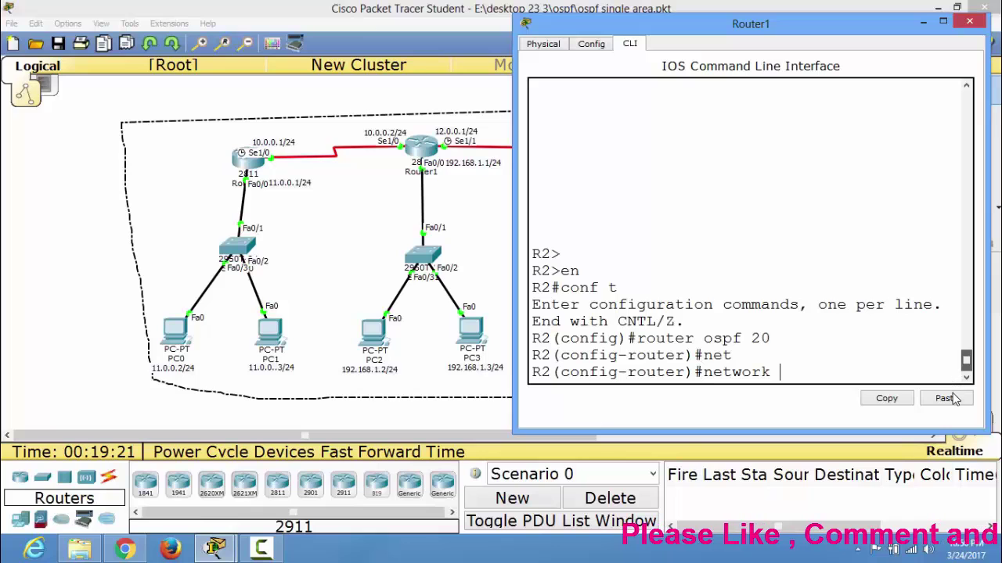
{"action": "type", "text": "10.0.0"}
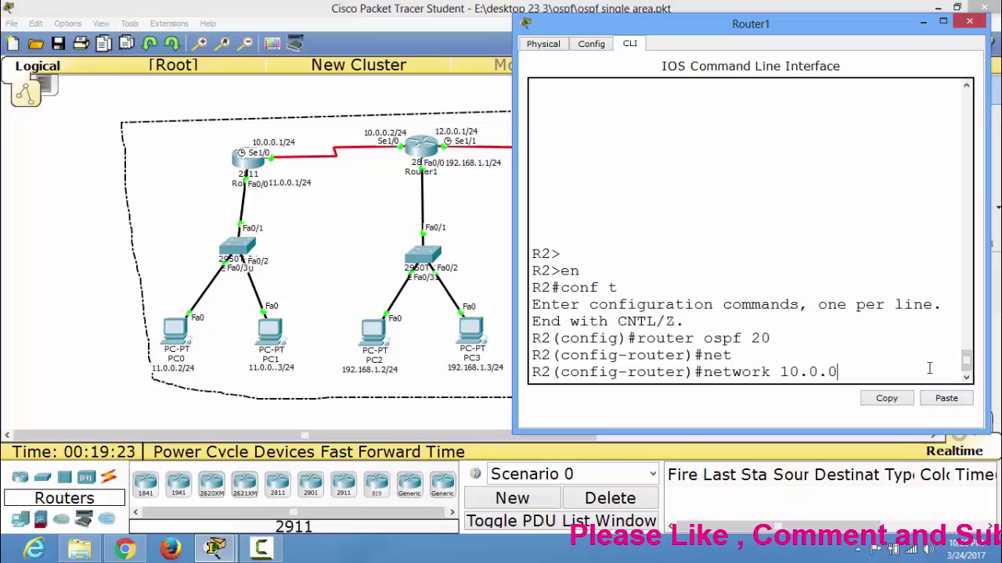
{"action": "type", "text": ".0 "}
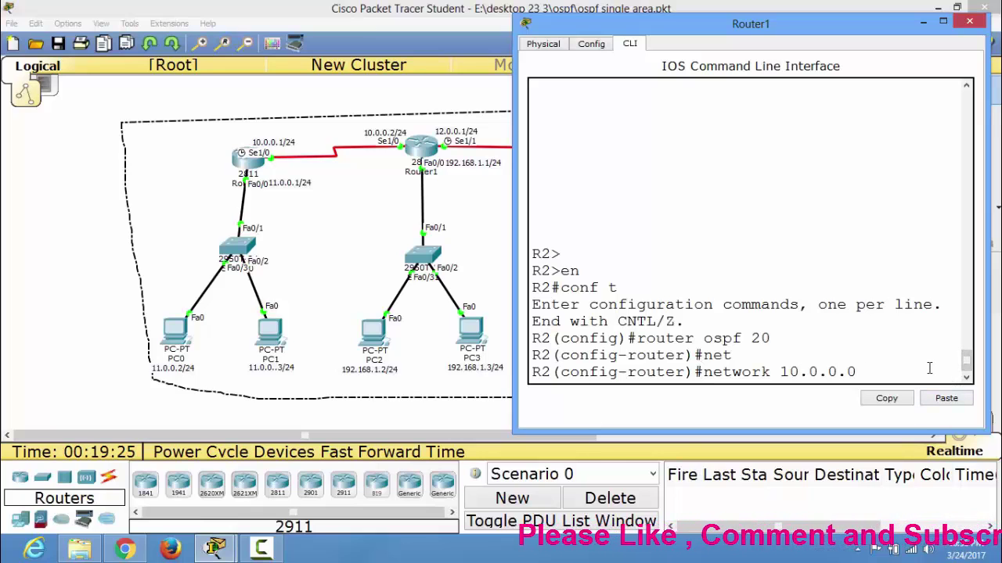
{"action": "type", "text": "0.0.0"}
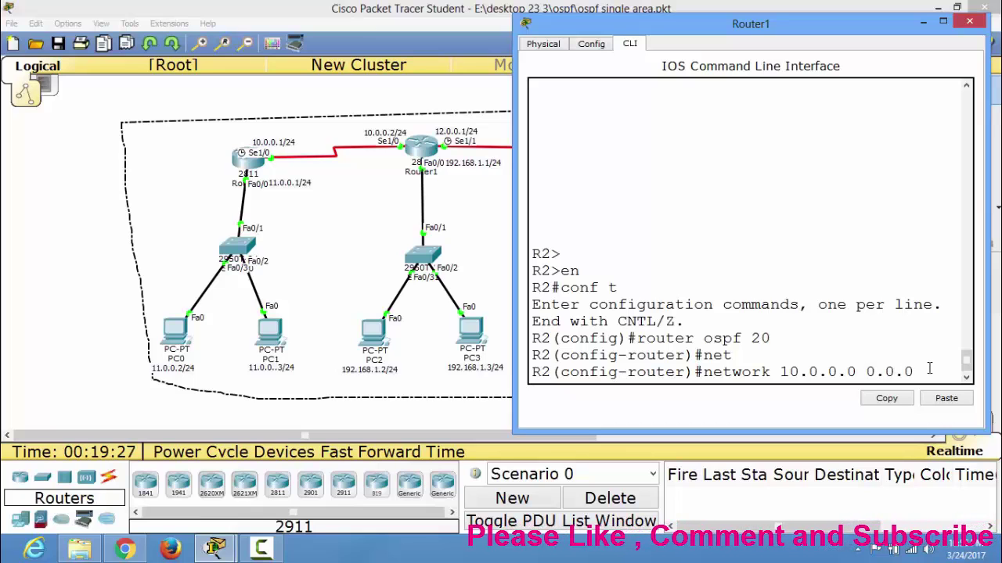
{"action": "type", "text": ".255"}
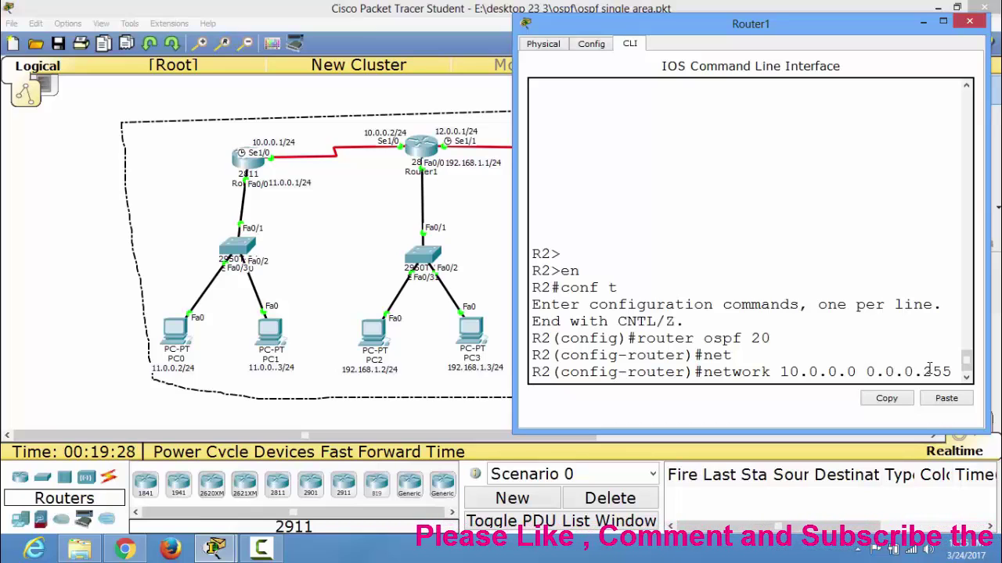
{"action": "type", "text": " area"}
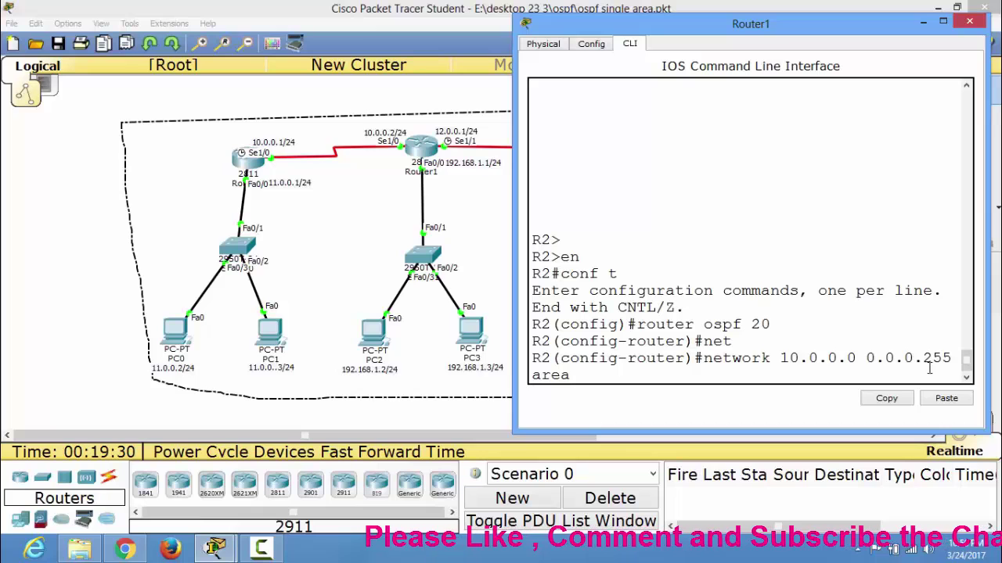
{"action": "type", "text": " 0"}
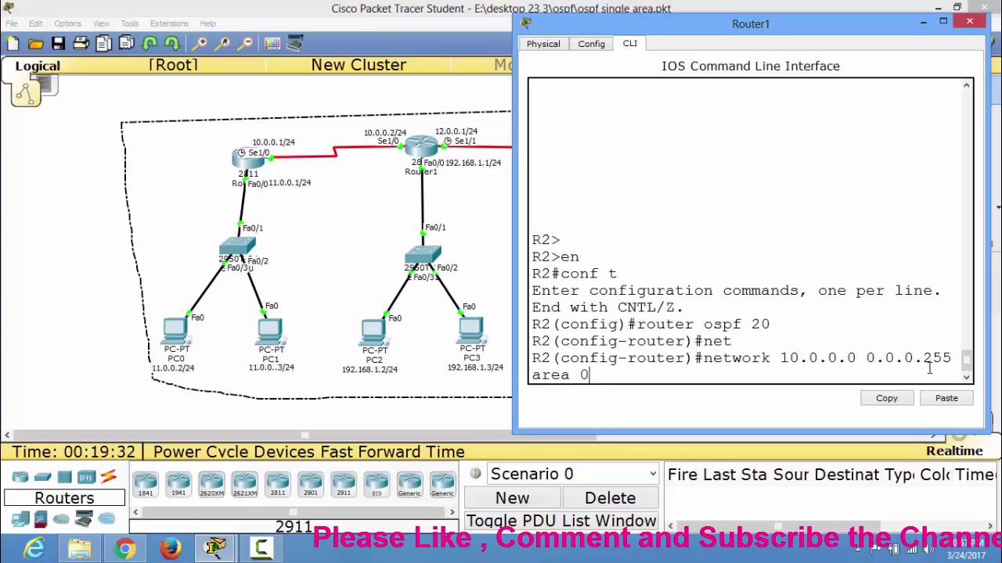
{"action": "key", "text": "Return"}
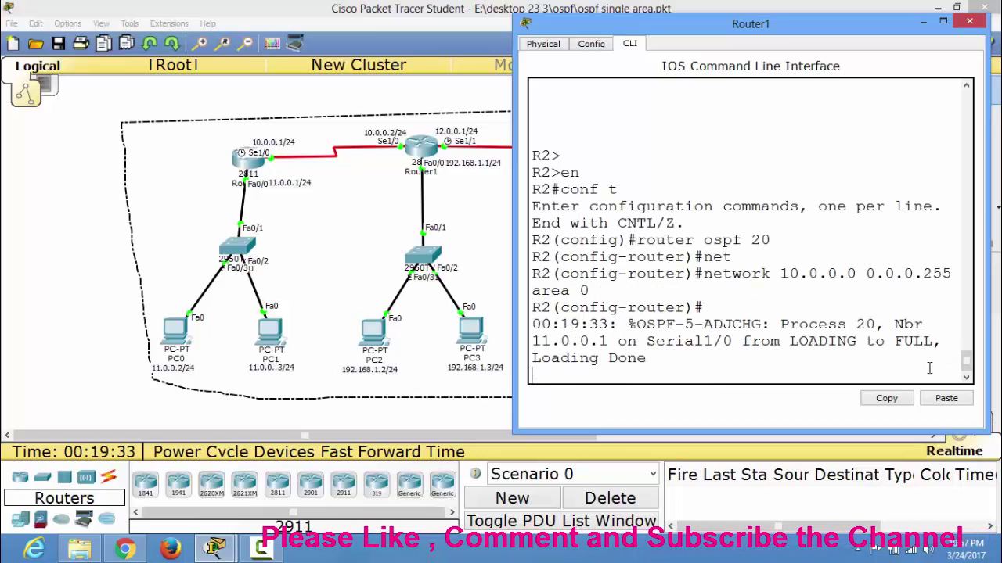
Examine the neighbor ID and adjacency state in Router1's OSPF message, checking Router0 in the topology in between.
{"action": "left_click", "coordinate": [943, 21]}
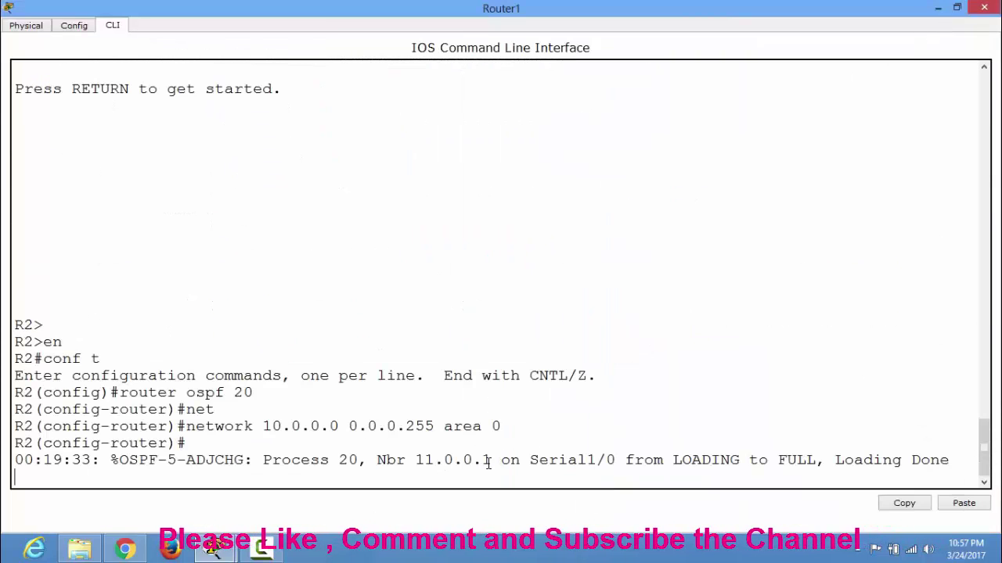
{"action": "left_click_drag", "start_coordinate": [491, 459], "coordinate": [415, 460]}
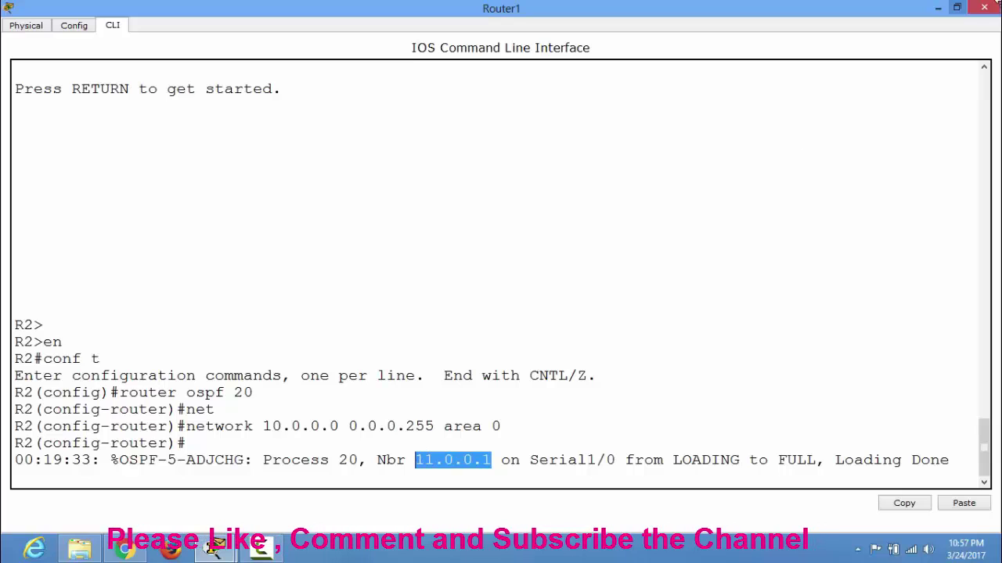
{"action": "left_click", "coordinate": [939, 9]}
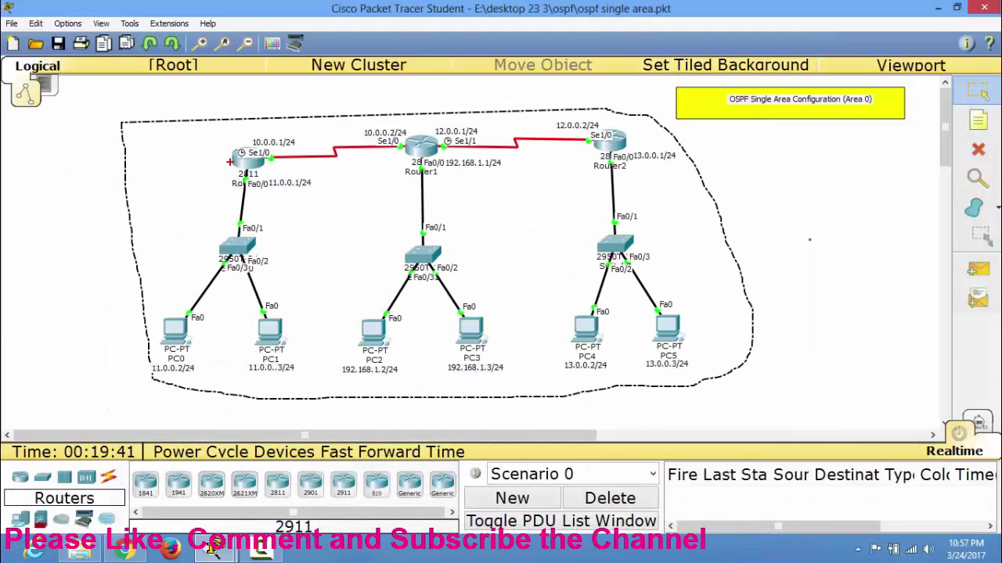
{"action": "key", "text": "Delete"}
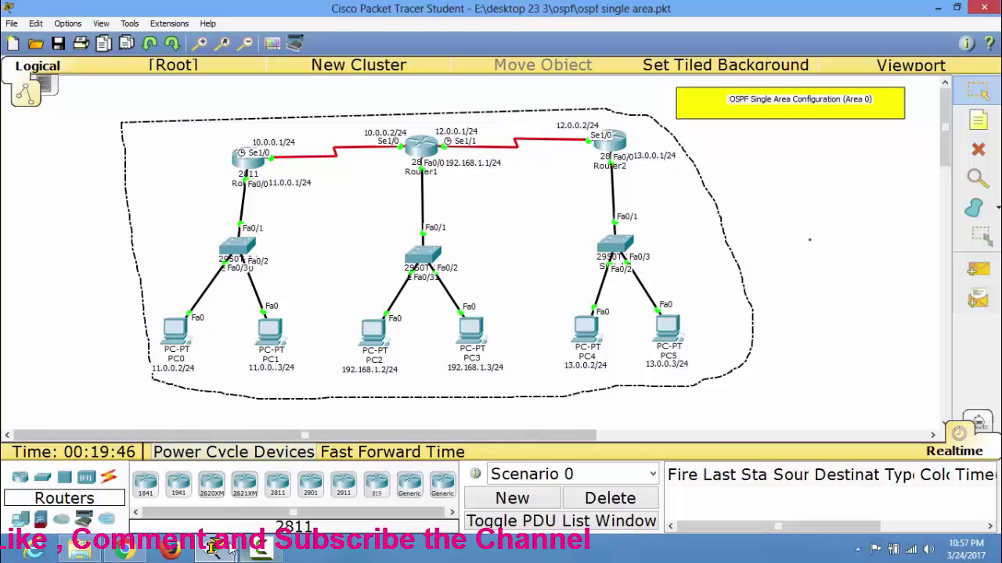
{"action": "left_click", "coordinate": [223, 548]}
{"action": "left_click", "coordinate": [295, 471]}
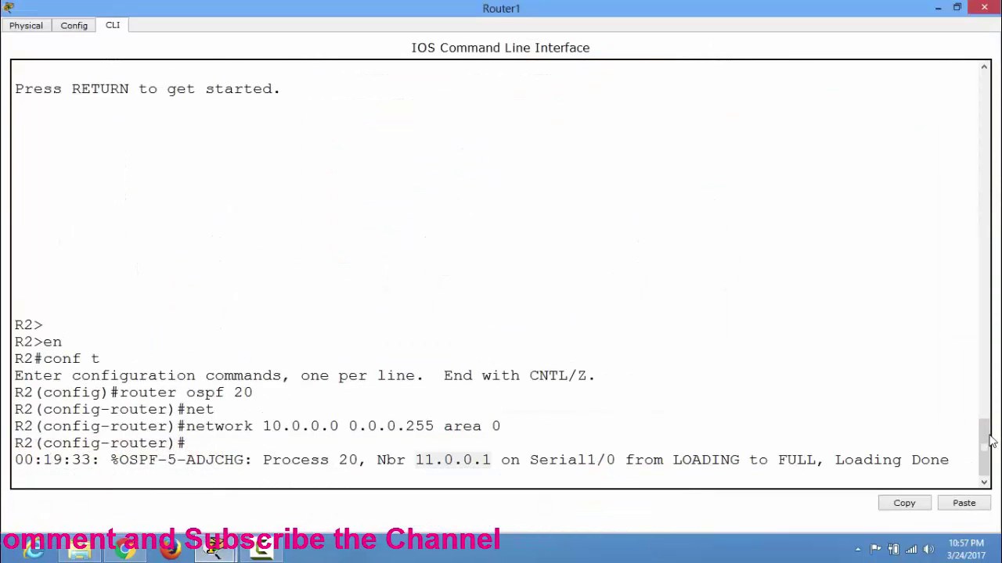
{"action": "left_click", "coordinate": [952, 460]}
{"action": "left_click_drag", "start_coordinate": [900, 460], "coordinate": [780, 462]}
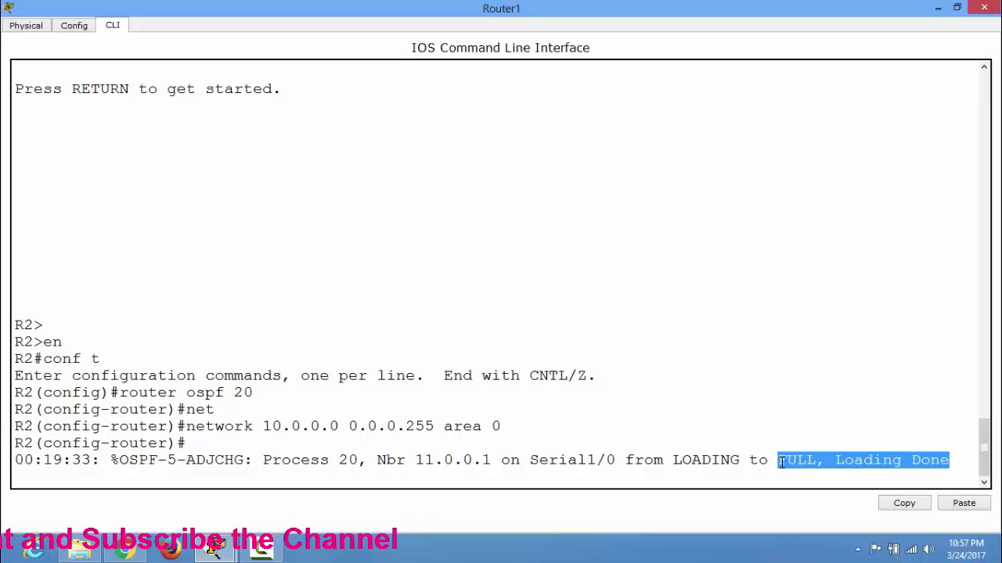
{"action": "left_click", "coordinate": [785, 474]}
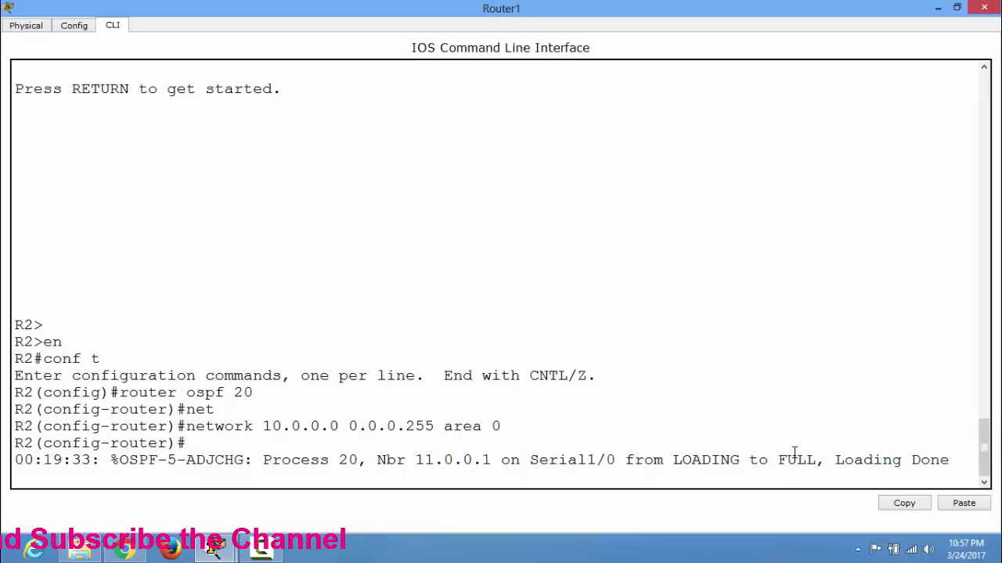
Advertise network 192.168.1.0 with wildcard 0.0.0.255 in area 0 on Router1.
{"action": "key", "text": "Return"}
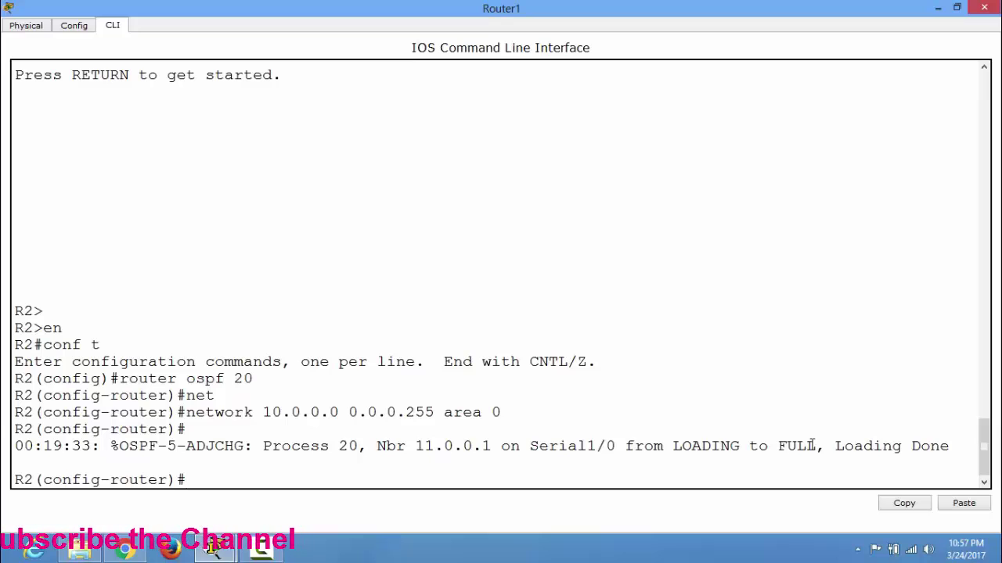
{"action": "type", "text": "net"}
{"action": "key", "text": "Tab"}
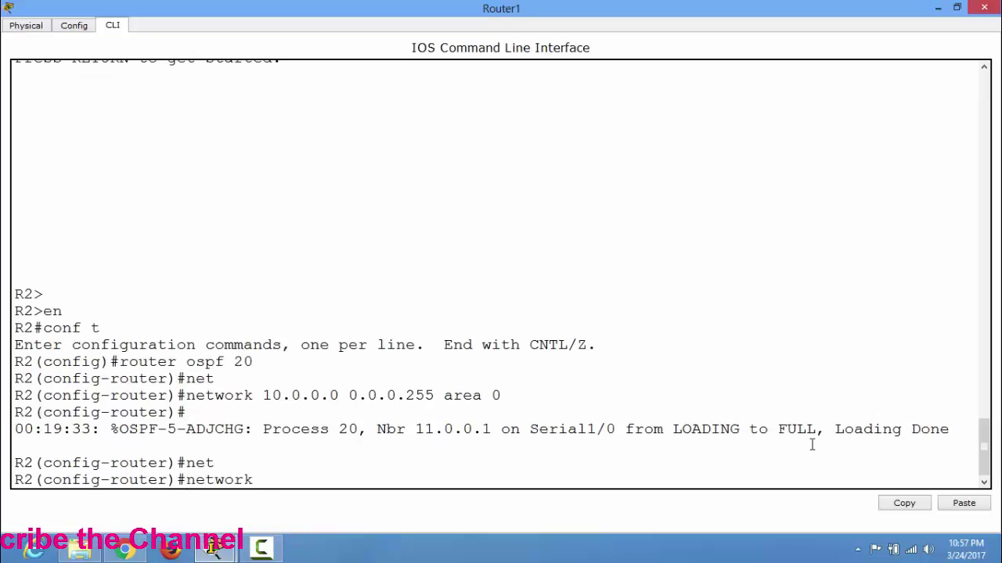
{"action": "type", "text": "192.168.1."}
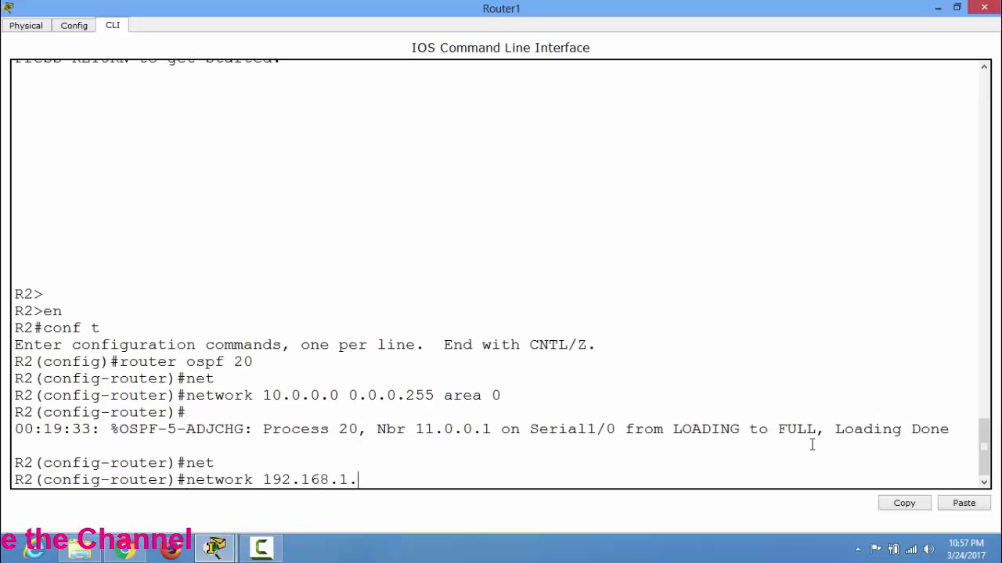
{"action": "type", "text": "0"}
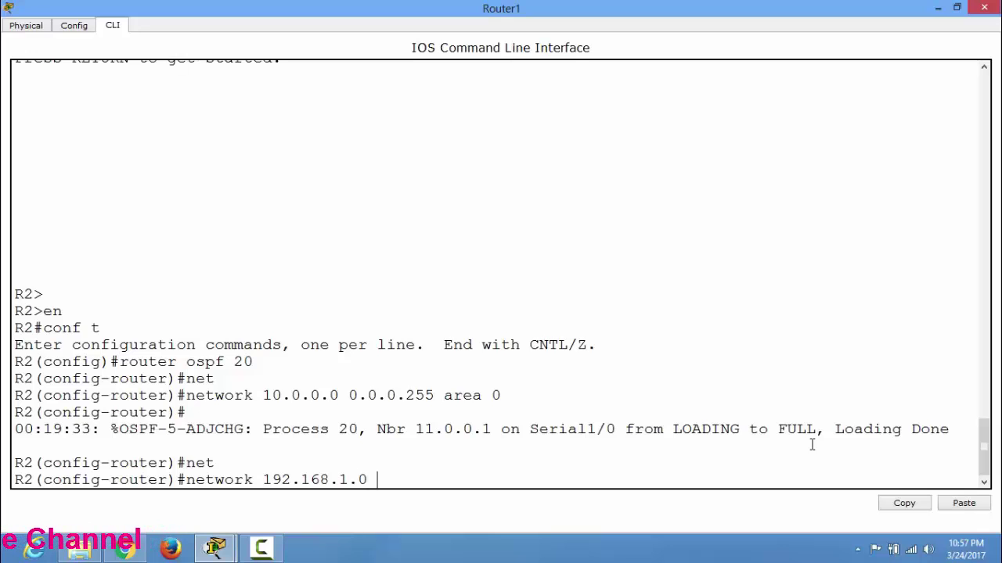
{"action": "type", "text": " 0.0"}
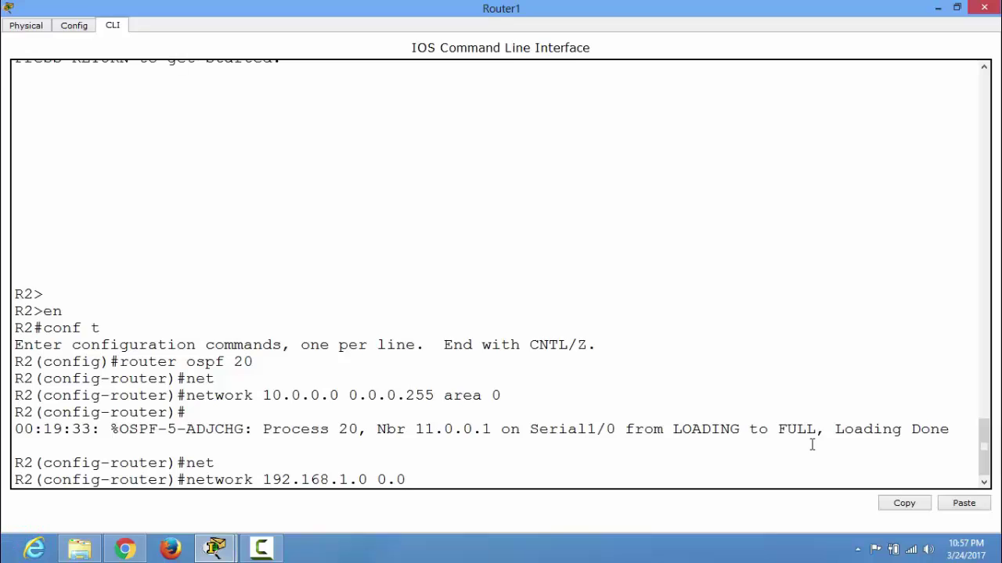
{"action": "type", "text": ".0.255 area 0"}
{"action": "key", "text": "Return"}
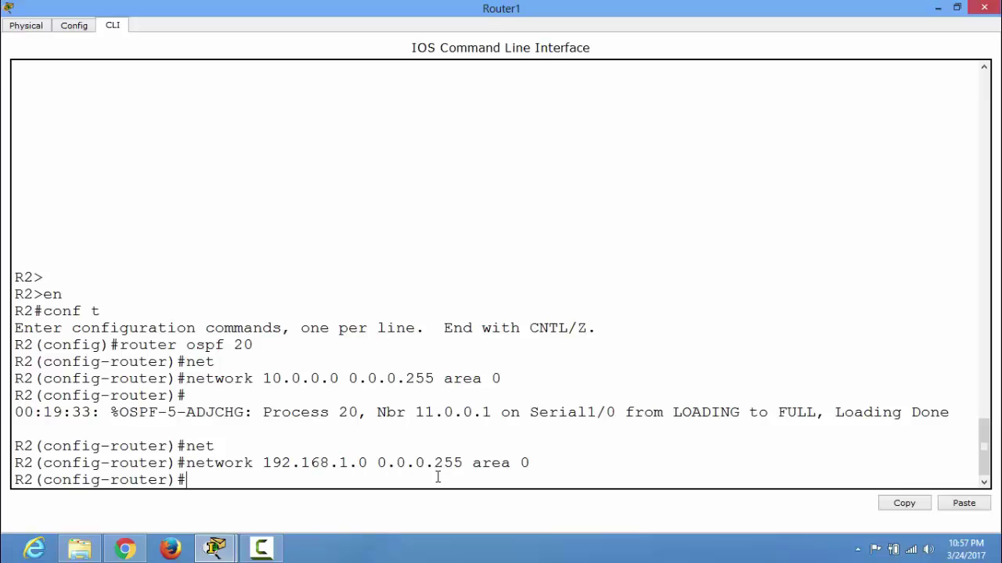
Advertise network 12.0.0.0 with wildcard 0.0.0.255 in area 0 on Router1.
{"action": "type", "text": "net"}
{"action": "key", "text": "Tab"}
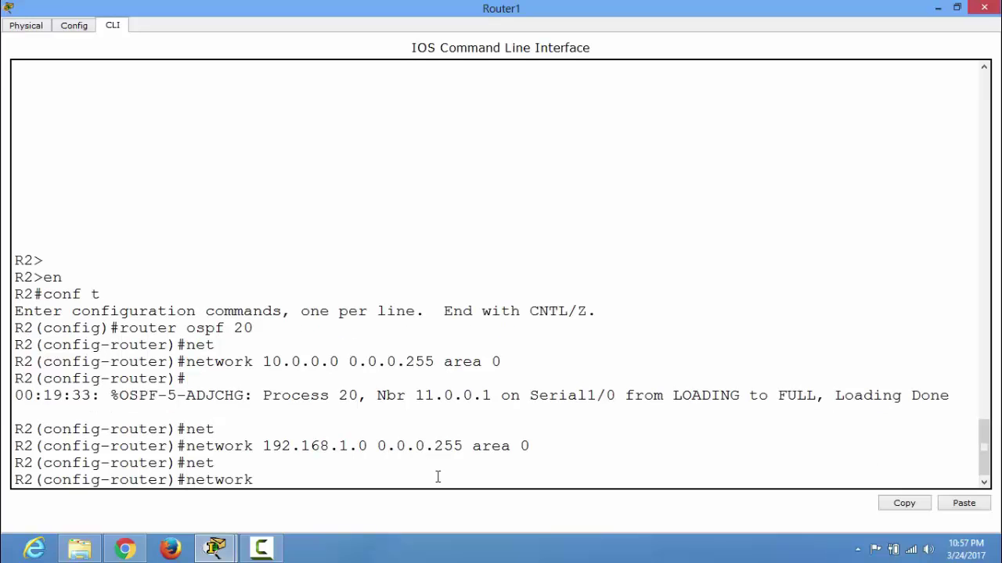
{"action": "type", "text": "12.0.0.0 0.0.0.255 area 0"}
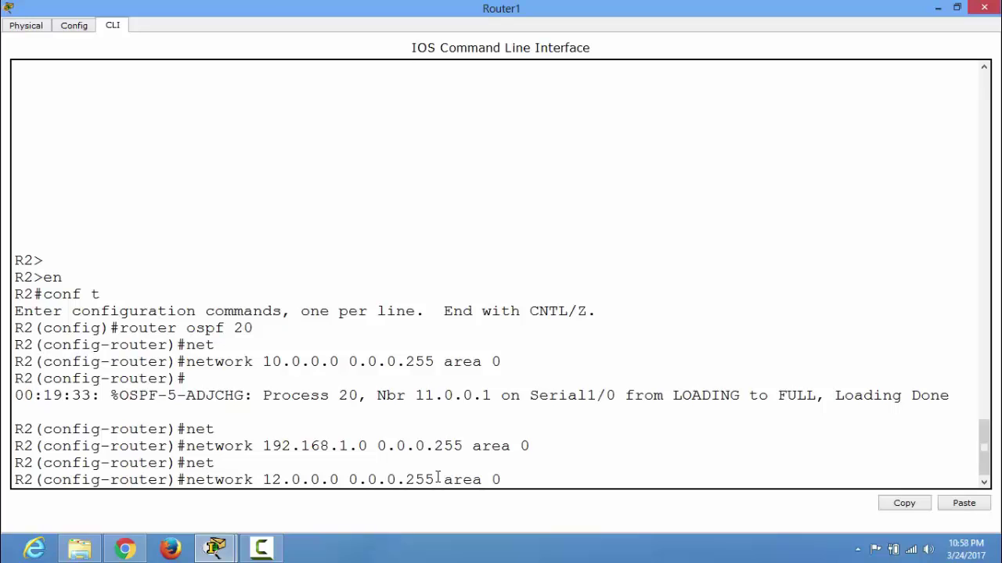
{"action": "key", "text": "Return"}
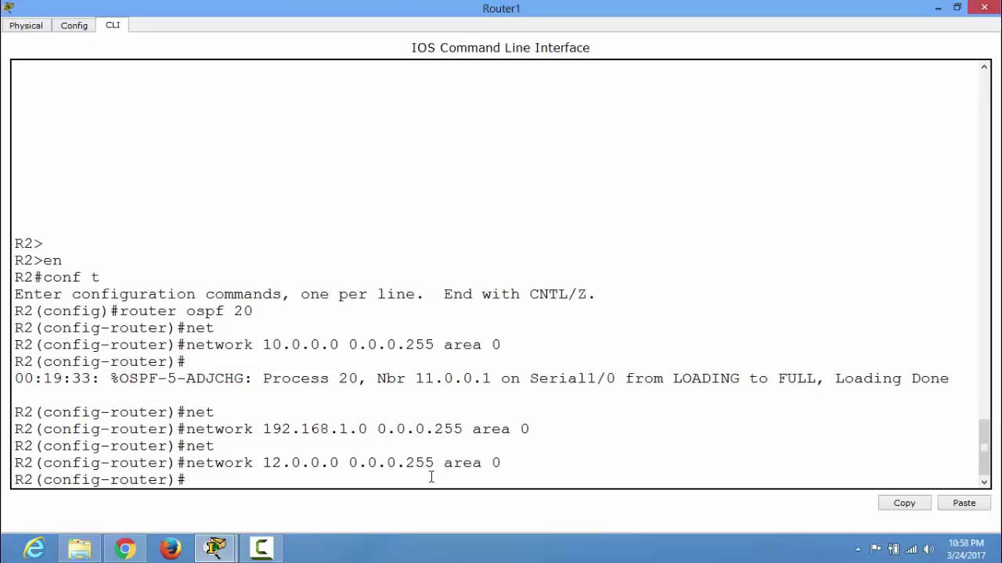
Leave configuration mode on Router1 and display its IP routing table.
{"action": "key", "text": "ctrl+z"}
{"action": "key", "text": "Return"}
{"action": "type", "text": "s"}
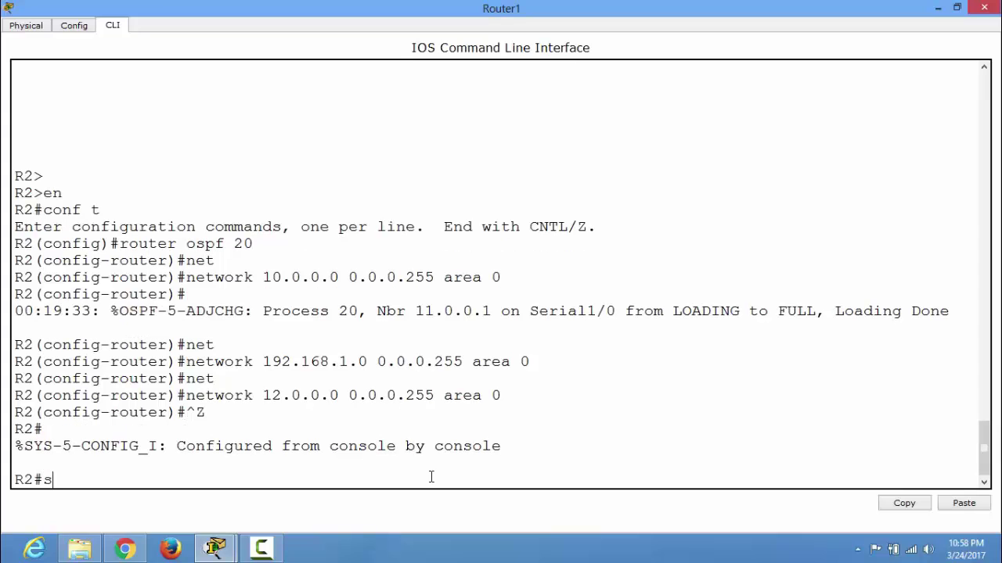
{"action": "type", "text": "how ip route"}
{"action": "key", "text": "Return"}
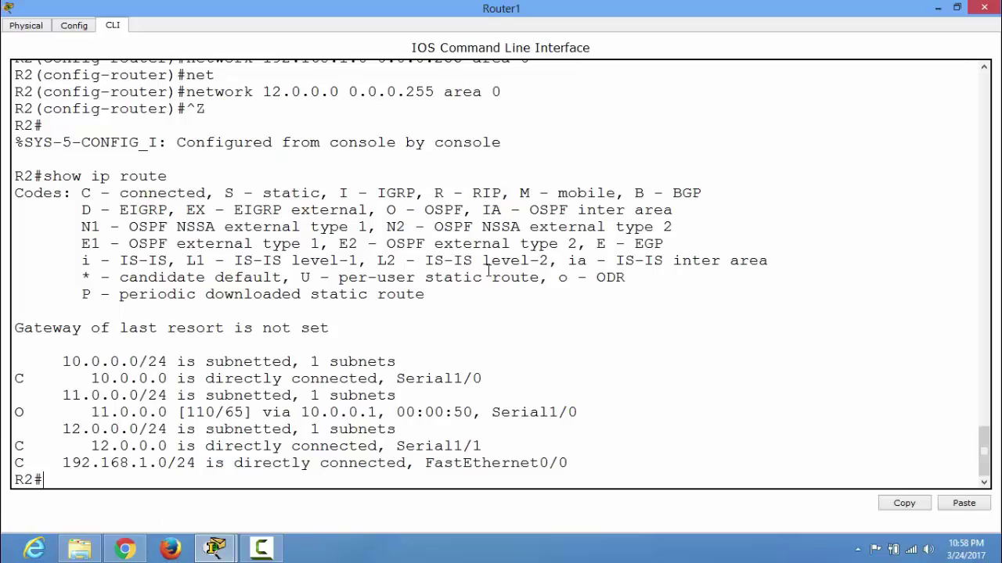
Highlight the OSPF code in the legend, then the 11.0.0.0 route entry with its administrative distance and metric.
{"action": "double_click", "coordinate": [17, 411]}
{"action": "left_click_drag", "start_coordinate": [472, 210], "coordinate": [383, 211]}
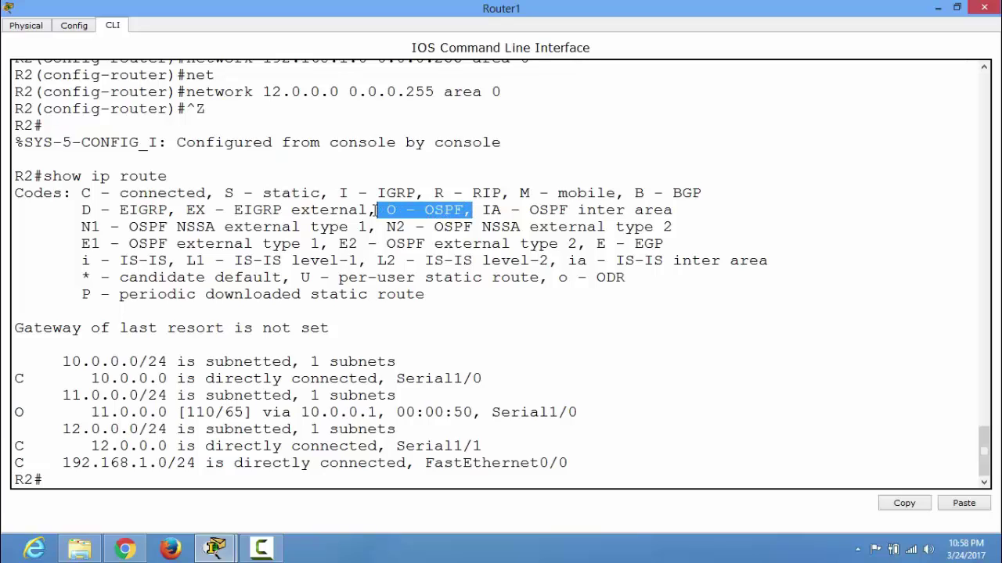
{"action": "left_click", "coordinate": [87, 412]}
{"action": "left_click_drag", "start_coordinate": [16, 412], "coordinate": [158, 413]}
{"action": "left_click_drag", "start_coordinate": [226, 412], "coordinate": [186, 413]}
{"action": "left_click_drag", "start_coordinate": [252, 412], "coordinate": [217, 413]}
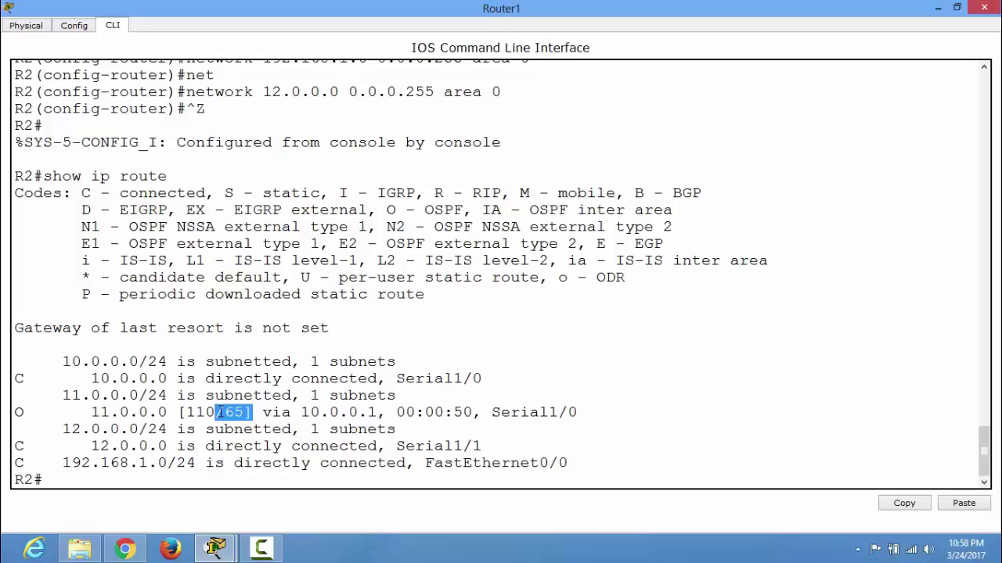
Write the cost formula 10^8/B.W on a blank annotation screen, box it, and return to Router1's command line.
{"action": "key", "text": "w"}
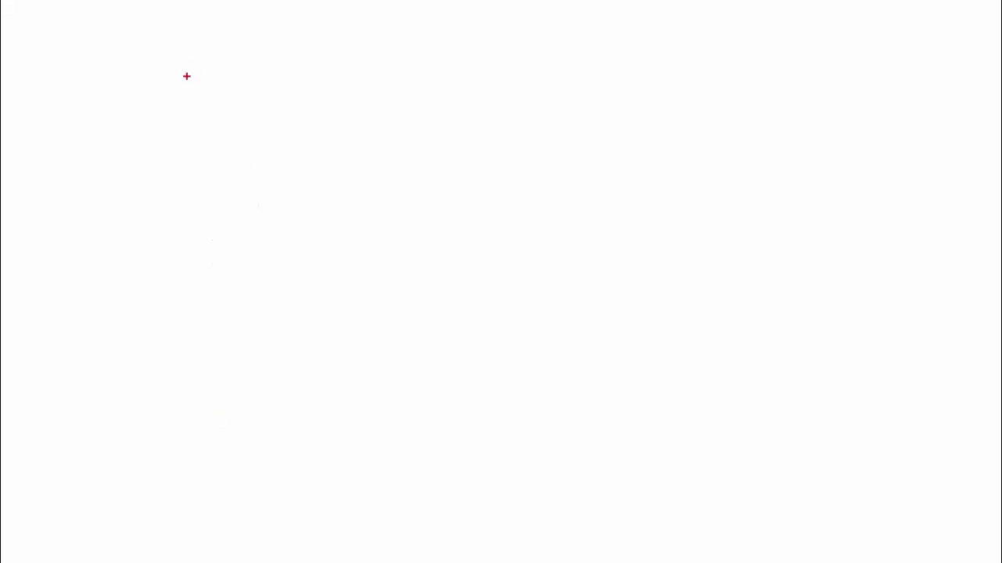
{"action": "type", "text": "t1"}
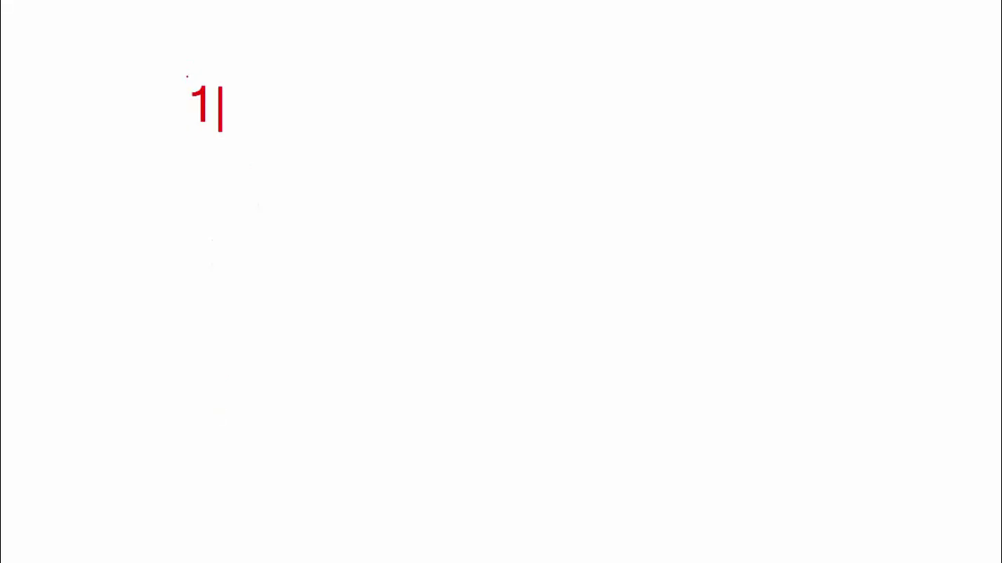
{"action": "type", "text": "0^"}
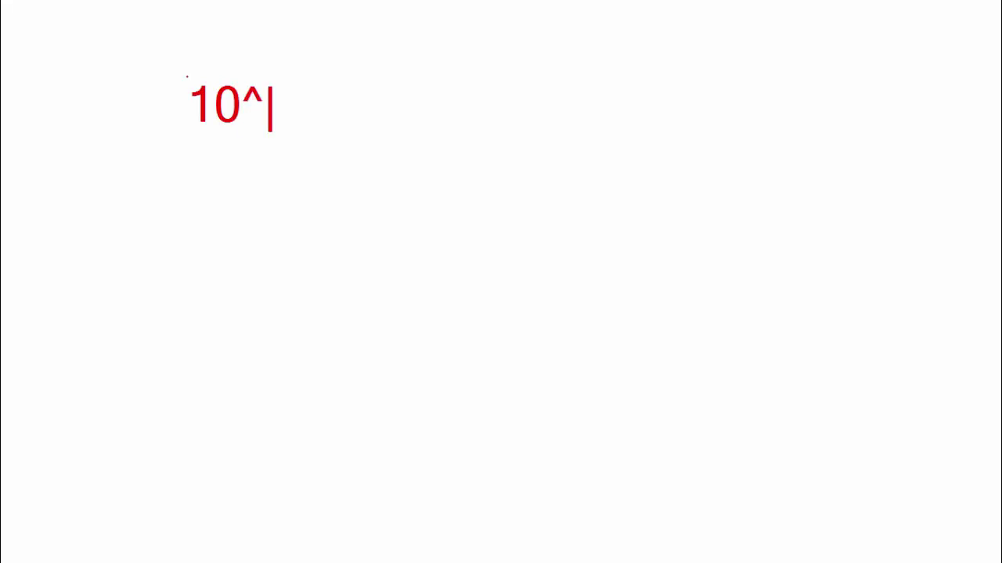
{"action": "type", "text": "8/"}
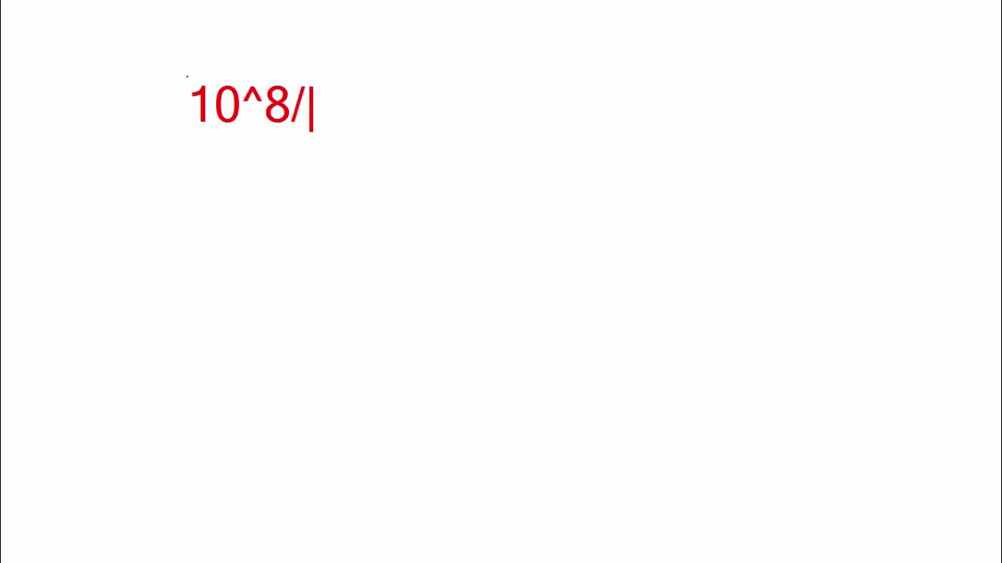
{"action": "type", "text": "B.W"}
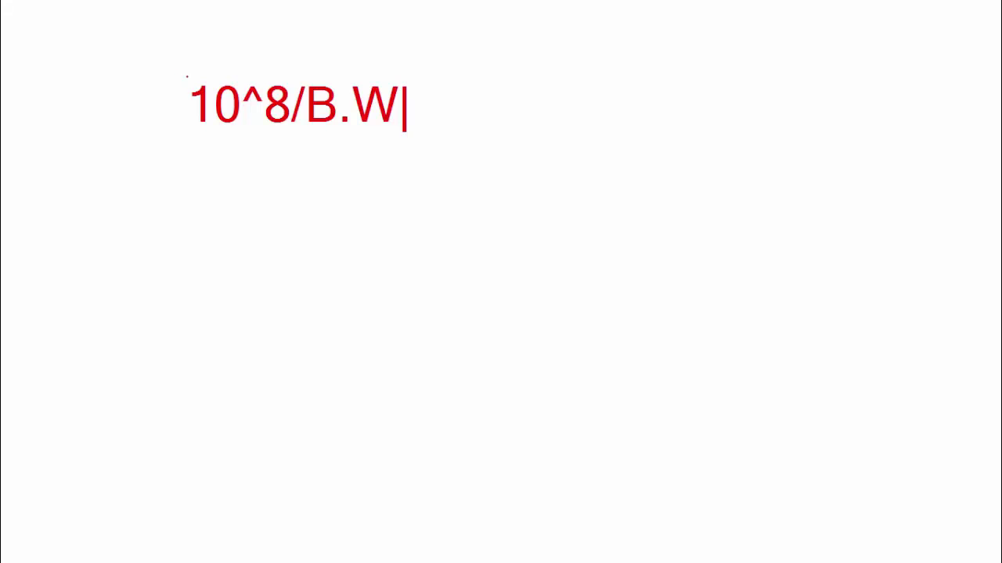
{"action": "key", "text": "Escape"}
{"action": "left_click_drag", "start_coordinate": [175, 60], "coordinate": [417, 176]}
{"action": "key", "text": "Escape"}
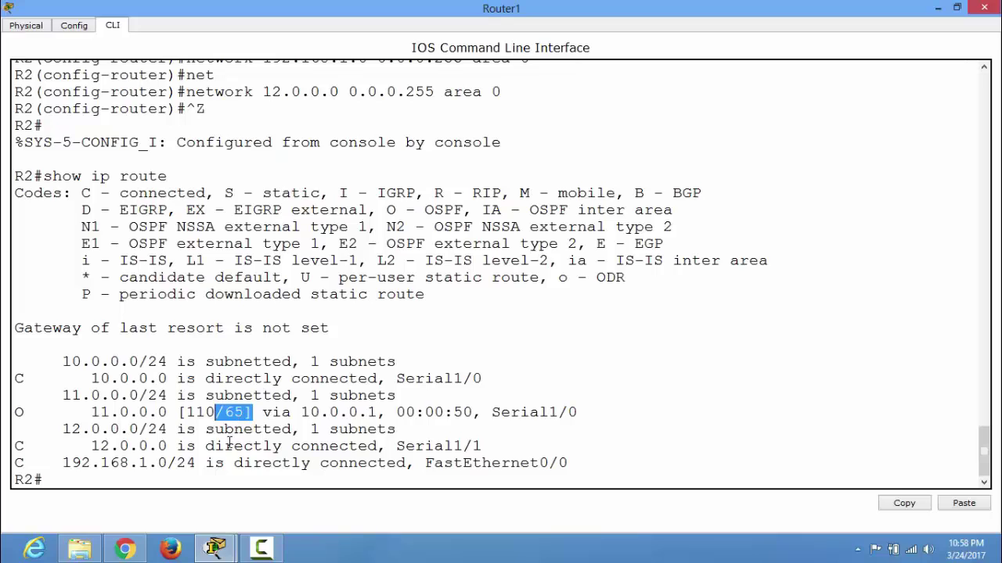
Display Router1's IP routing protocol details and highlight the OSPF process number and the router ID.
{"action": "left_click", "coordinate": [223, 478]}
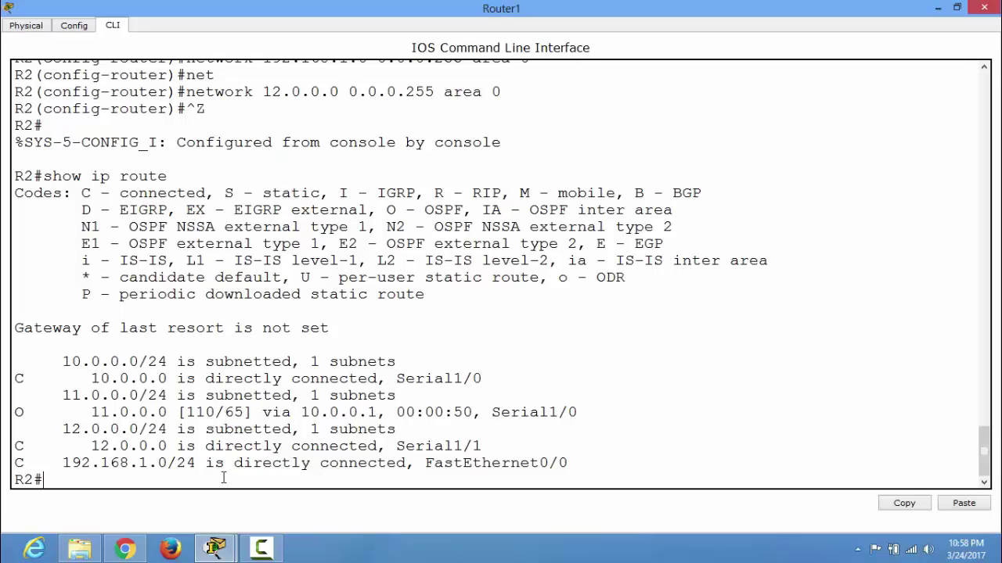
{"action": "type", "text": "show ip proto"}
{"action": "key", "text": "Tab"}
{"action": "key", "text": "Return"}
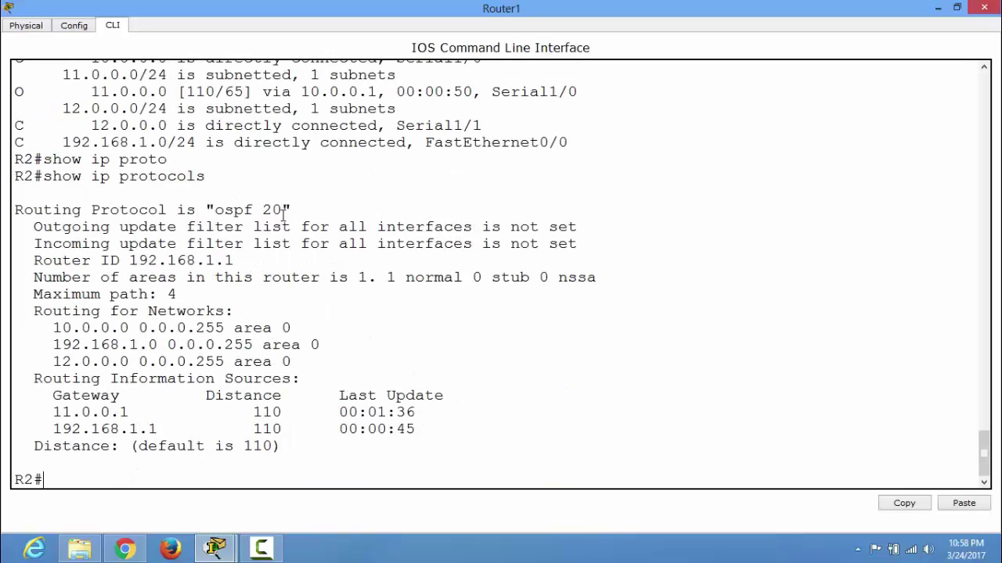
{"action": "left_click_drag", "start_coordinate": [291, 210], "coordinate": [221, 213]}
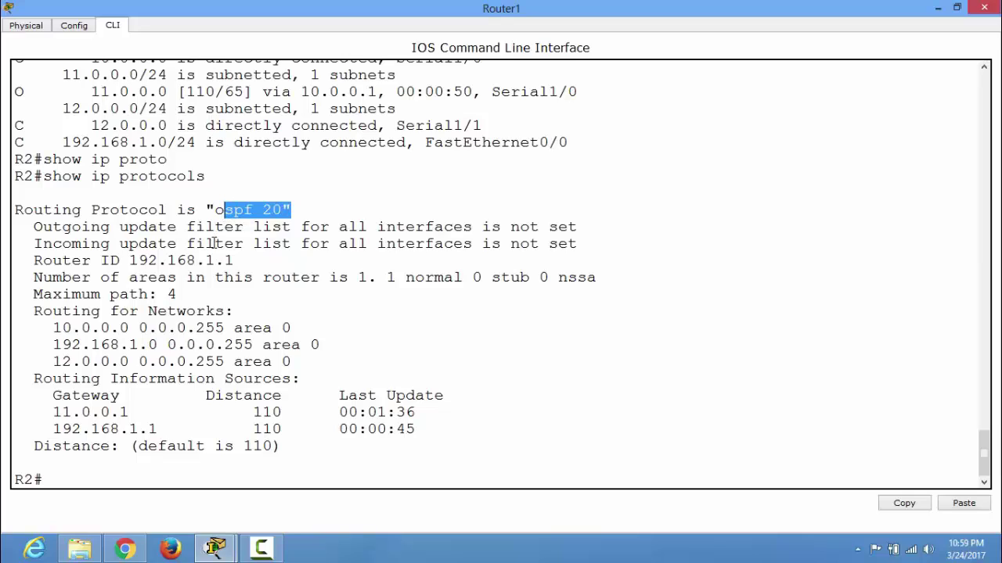
{"action": "left_click_drag", "start_coordinate": [249, 260], "coordinate": [33, 266]}
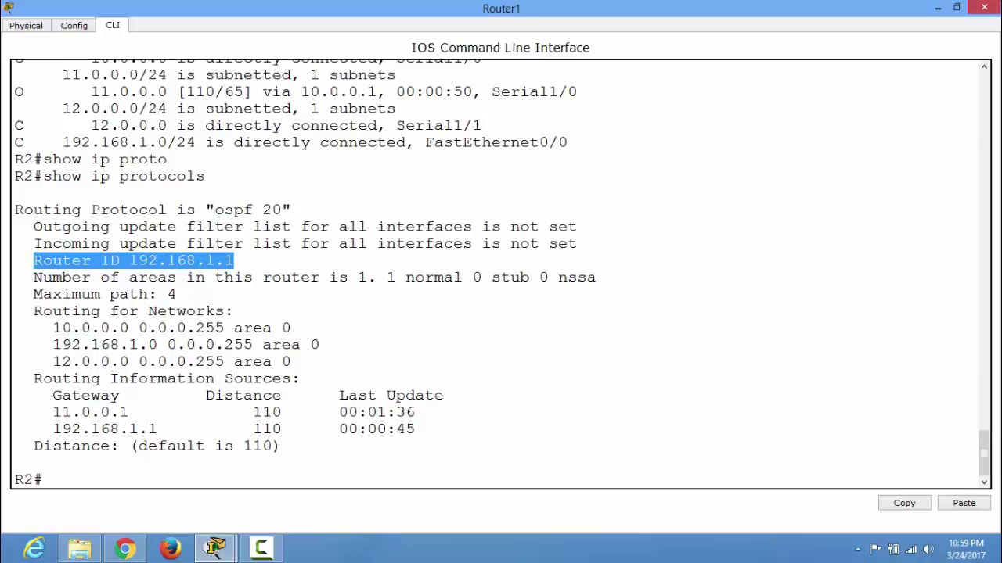
Box Router1's interface addresses in the topology, including the Fa0/0 address, and compare them with the router ID in its command line.
{"action": "left_click", "coordinate": [984, 7]}
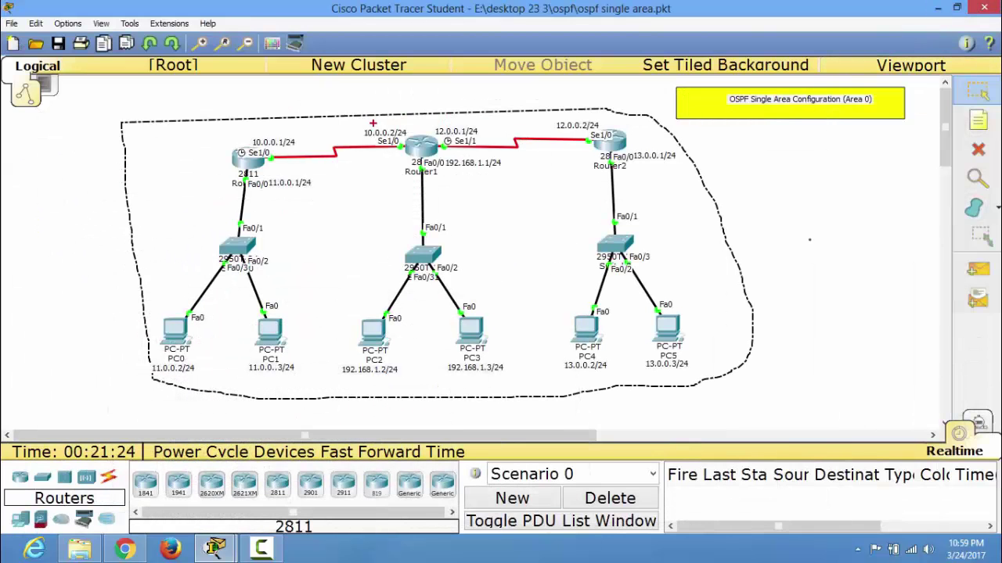
{"action": "left_click_drag", "start_coordinate": [359, 122], "coordinate": [504, 194]}
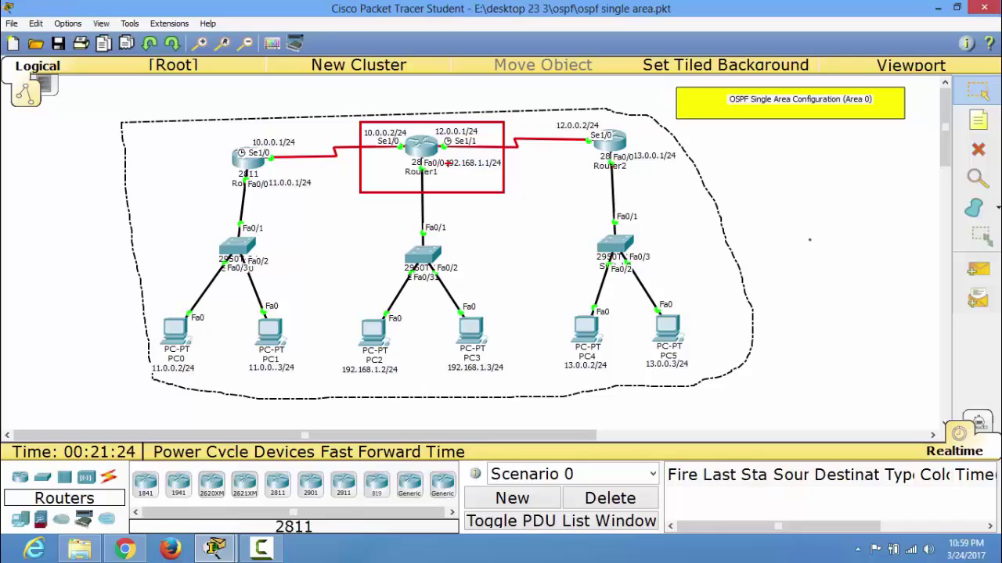
{"action": "left_click_drag", "start_coordinate": [441, 155], "coordinate": [505, 188]}
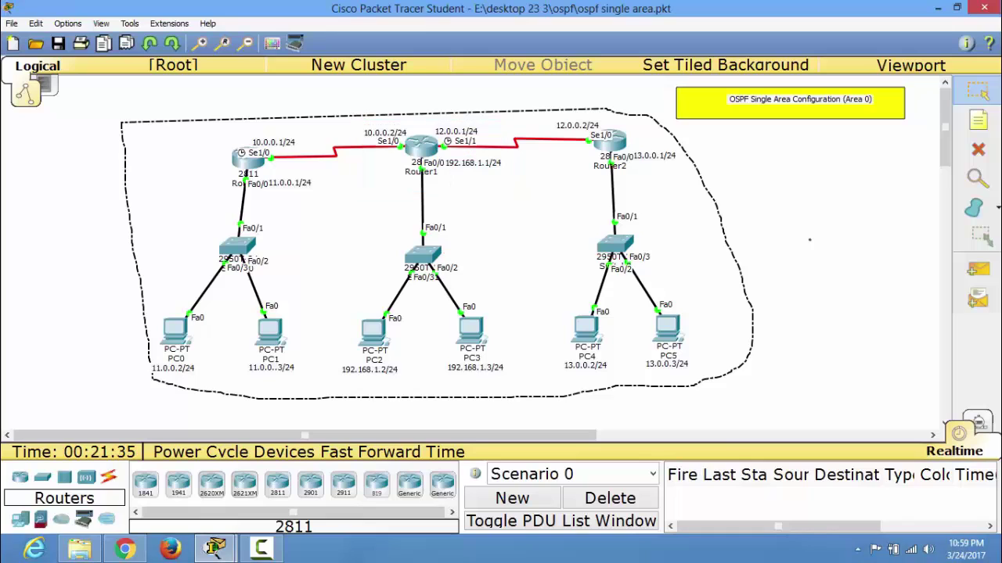
{"action": "mouse_move", "coordinate": [215, 548]}
{"action": "left_click", "coordinate": [283, 523]}
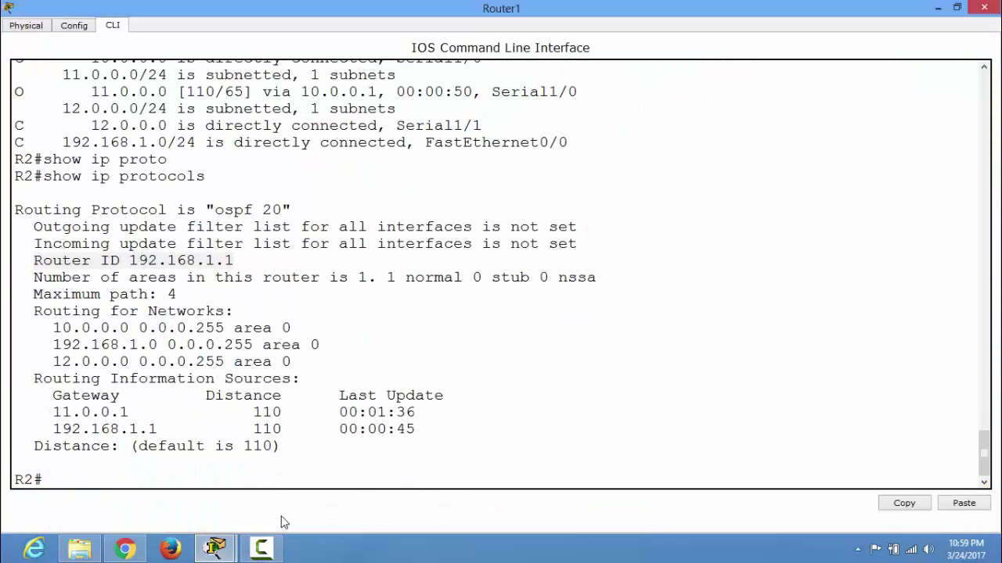
{"action": "left_click_drag", "start_coordinate": [233, 260], "coordinate": [53, 261]}
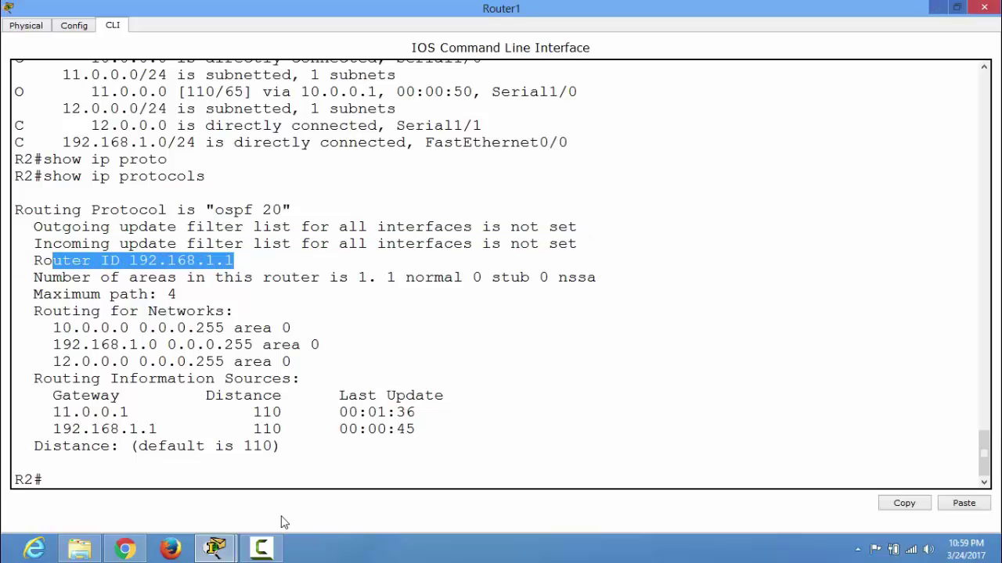
Switch from Router1 to Router2's command line and enter privileged mode, followed by global configuration mode.
{"action": "left_click", "coordinate": [984, 8]}
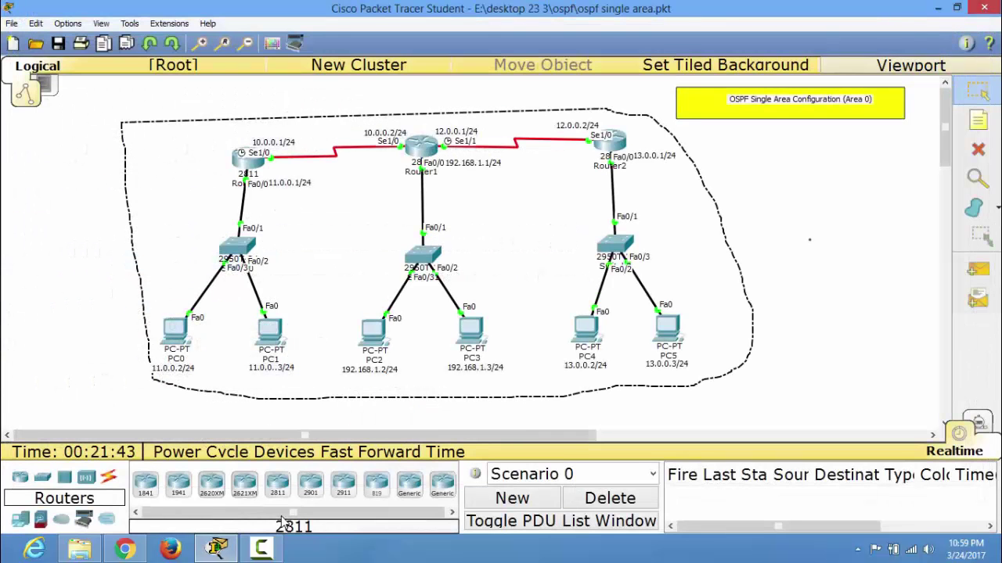
{"action": "left_click", "coordinate": [610, 141]}
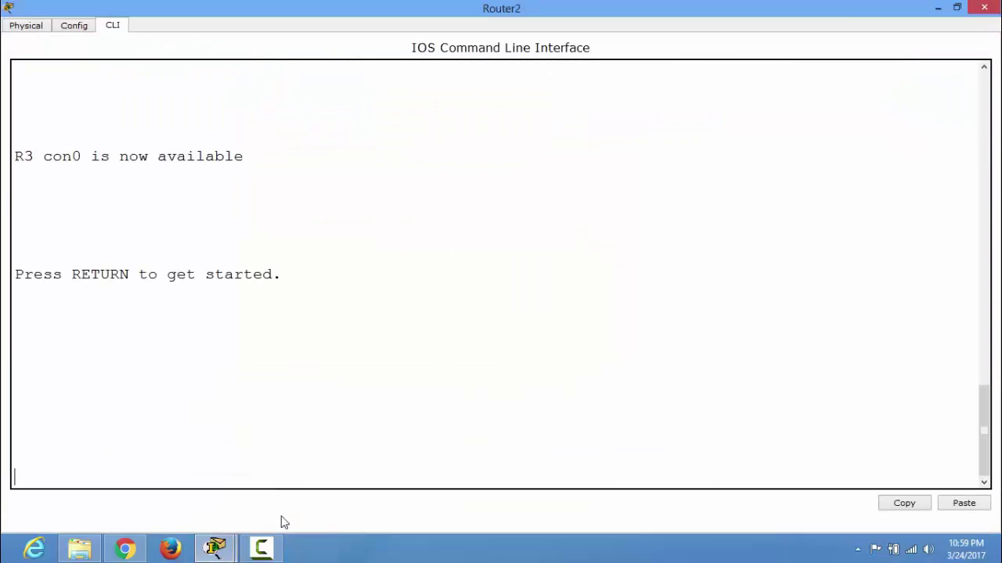
{"action": "key", "text": "Return"}
{"action": "key", "text": "Return"}
{"action": "key", "text": "Return"}
{"action": "type", "text": "en"}
{"action": "key", "text": "Return"}
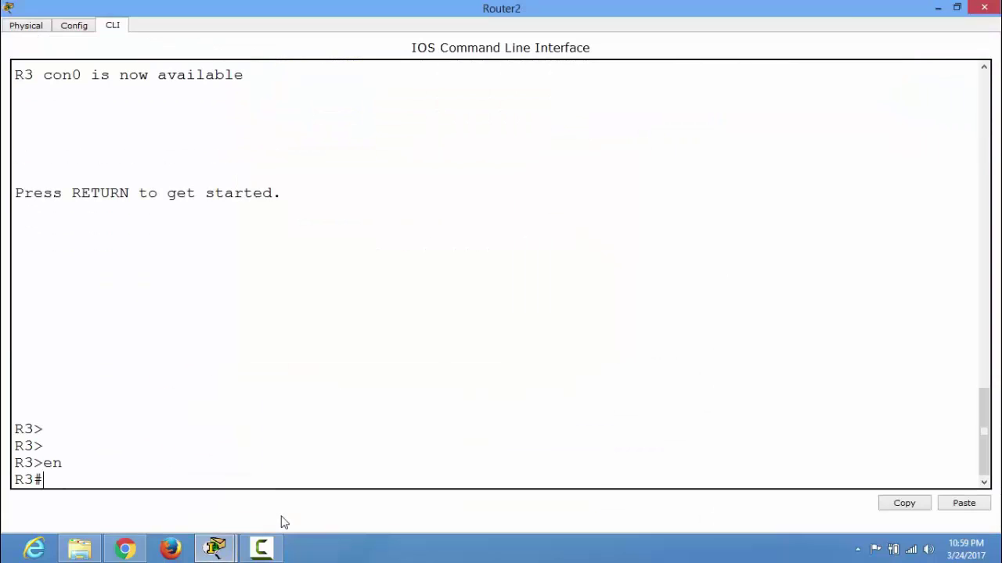
{"action": "type", "text": "conf t"}
{"action": "key", "text": "Return"}
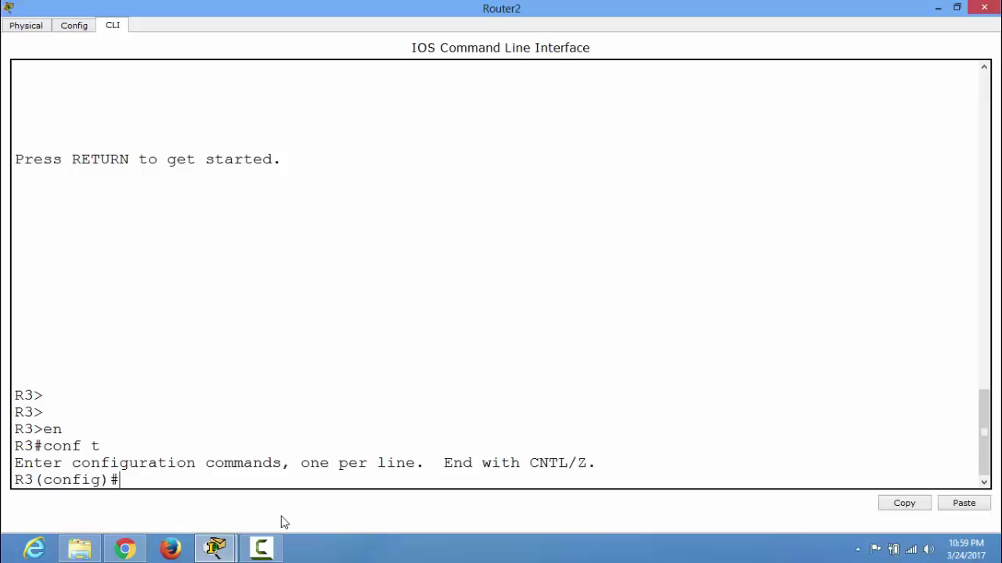
Enable OSPF on Router2 with process ID 30, and move its window down to uncover the routers in the topology.
{"action": "type", "text": "router ospf"}
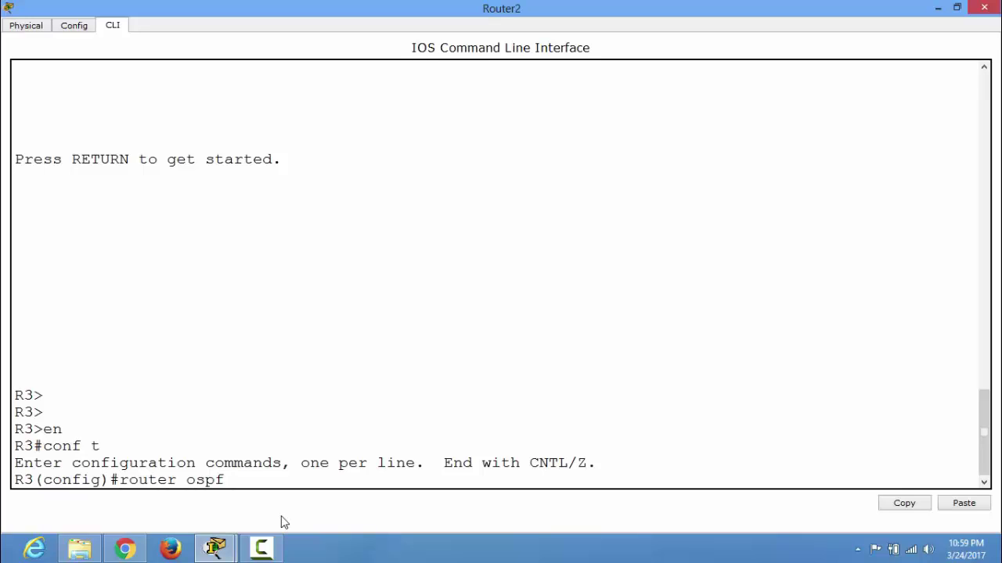
{"action": "type", "text": " 30"}
{"action": "key", "text": "Return"}
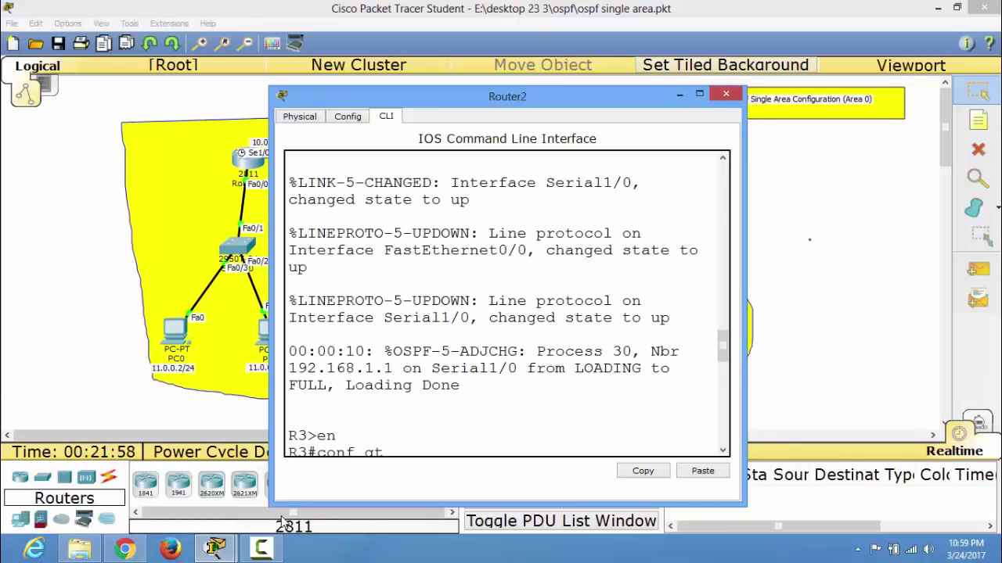
{"action": "mouse_move", "coordinate": [507, 96]}
{"action": "left_mouse_down"}
{"action": "mouse_move", "coordinate": [547, 290]}
{"action": "mouse_move", "coordinate": [545, 279]}
{"action": "left_mouse_up"}
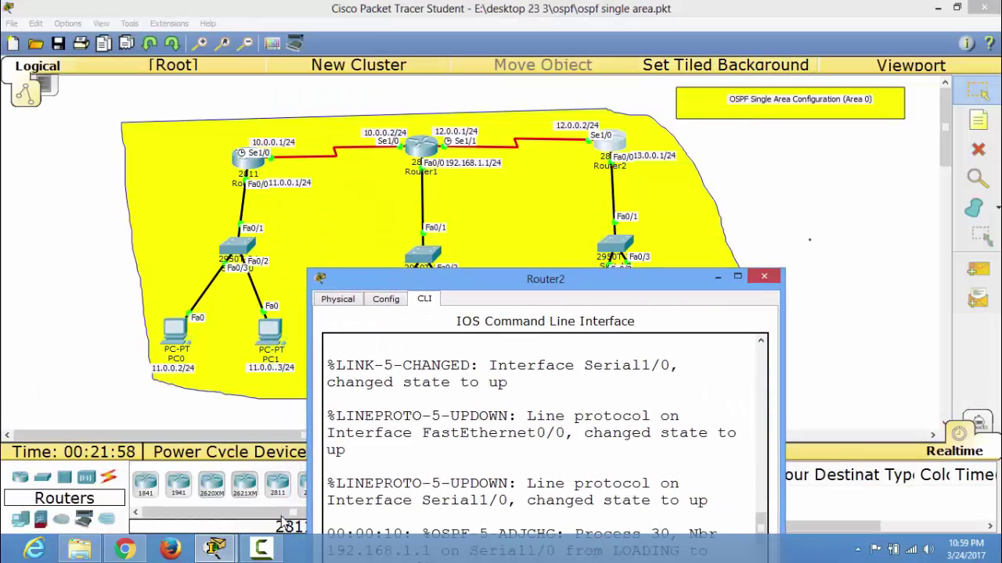
Box Router2's serial and Fa0/0 interface addresses in the topology to identify its directly connected networks.
{"action": "left_click_drag", "start_coordinate": [540, 112], "coordinate": [583, 156]}
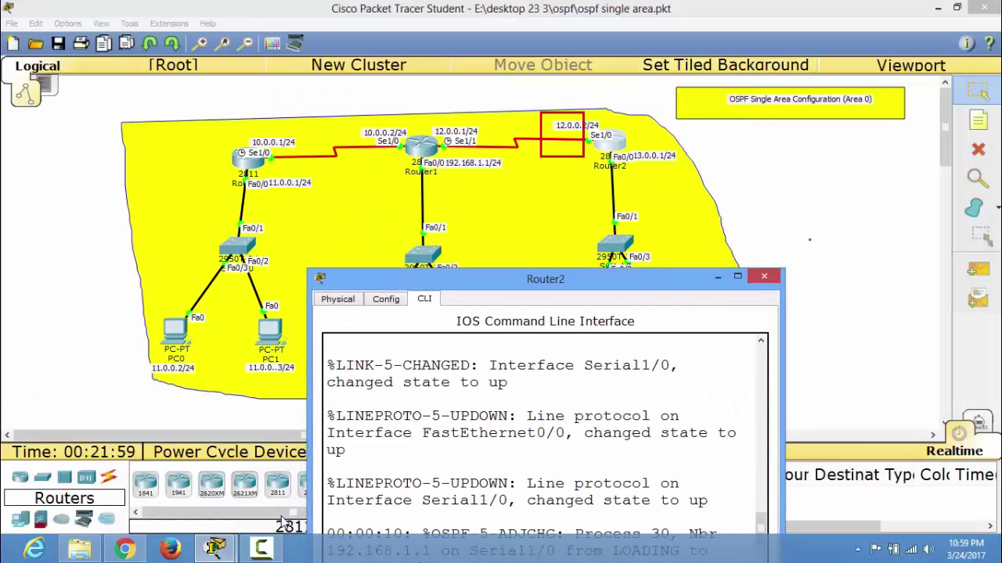
{"action": "key", "text": "p"}
{"action": "left_click_drag", "start_coordinate": [681, 186], "coordinate": [604, 138]}
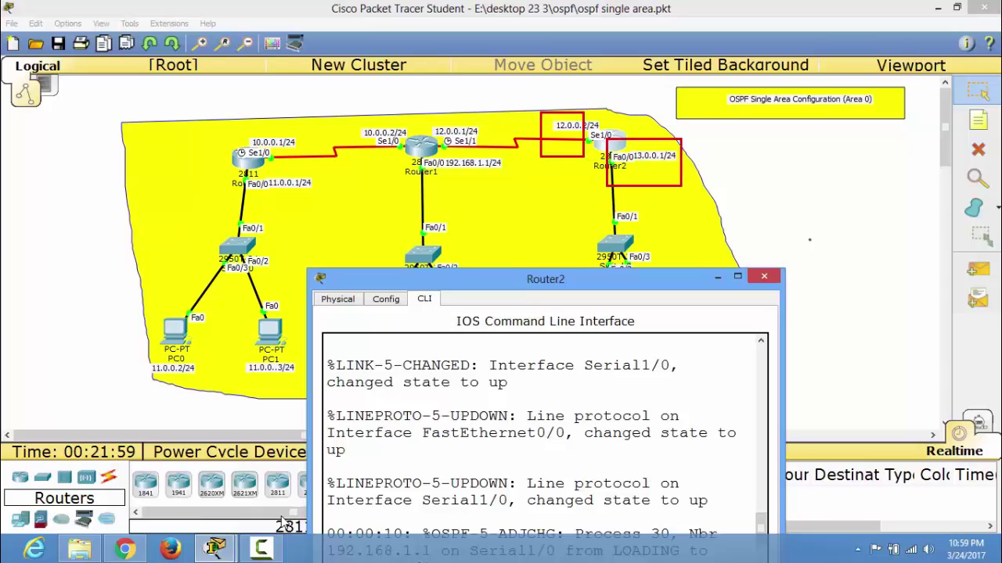
{"action": "key", "text": "Escape"}
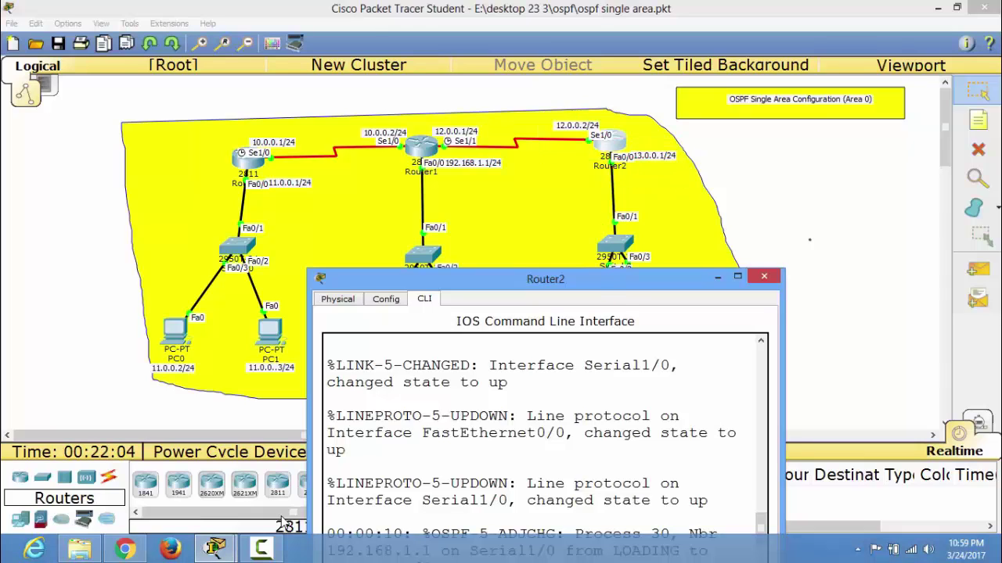
{"action": "left_click", "coordinate": [660, 222]}
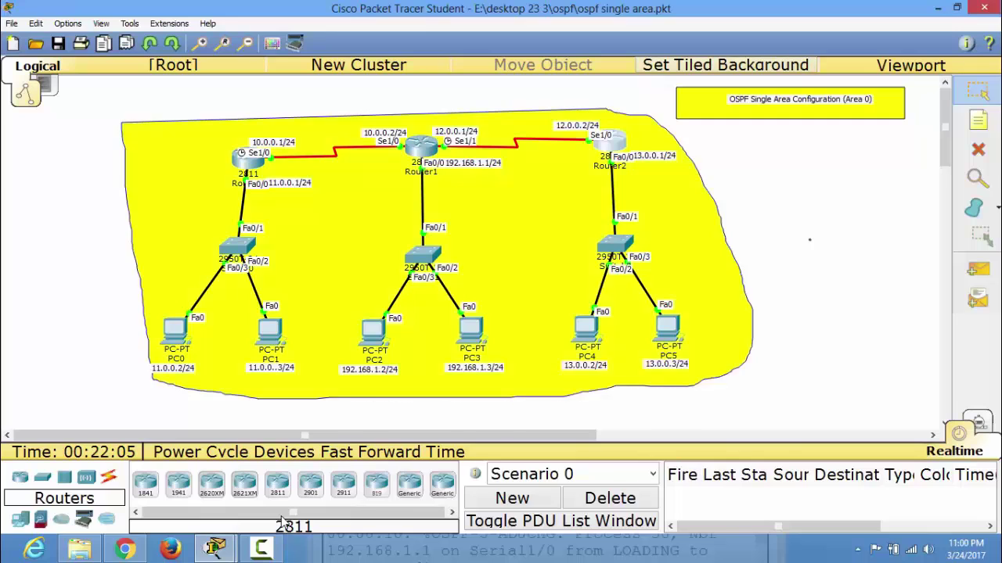
Return to Router2's command line, maximize it, and add network 12.0.0.0 with wildcard mask 0.0.0.255 to OSPF area 0.
{"action": "key", "text": "alt+Tab"}
{"action": "key", "text": "super+Up"}
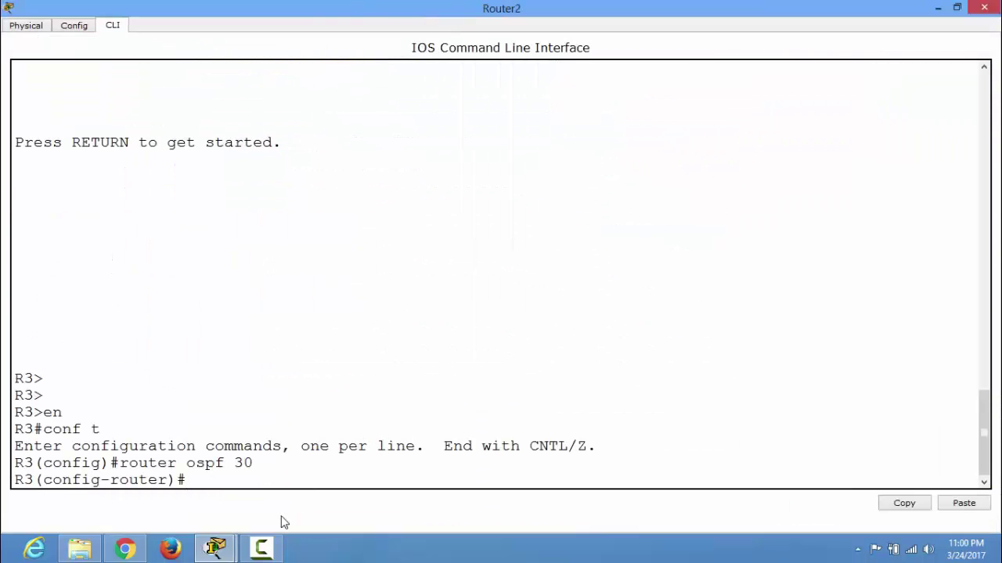
{"action": "key", "text": "super+Down"}
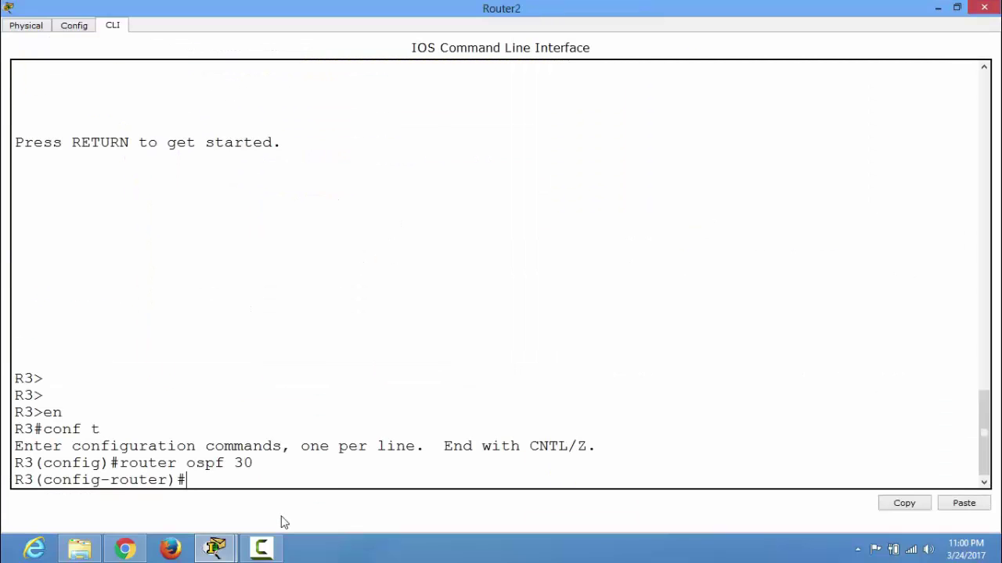
{"action": "type", "text": "net"}
{"action": "key", "text": "Tab"}
{"action": "type", "text": "12.0.0.0"}
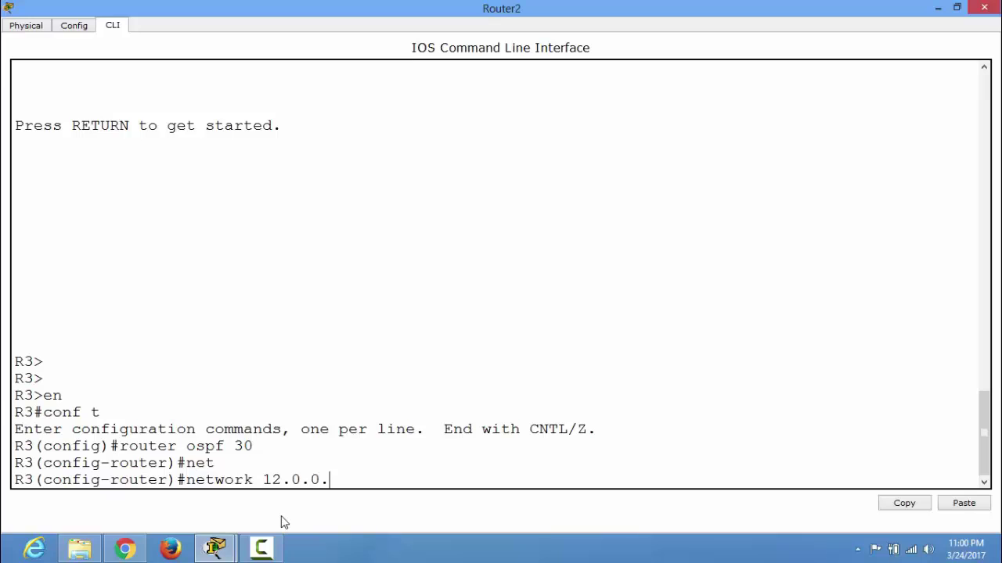
{"action": "type", "text": " 0.0.0.255 are"}
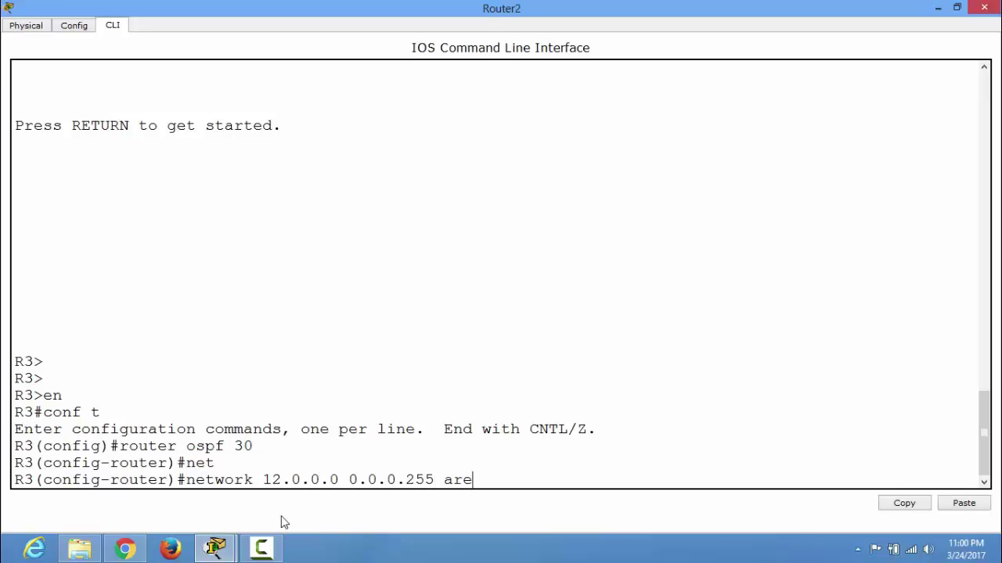
{"action": "type", "text": "a 0"}
{"action": "key", "text": "Return"}
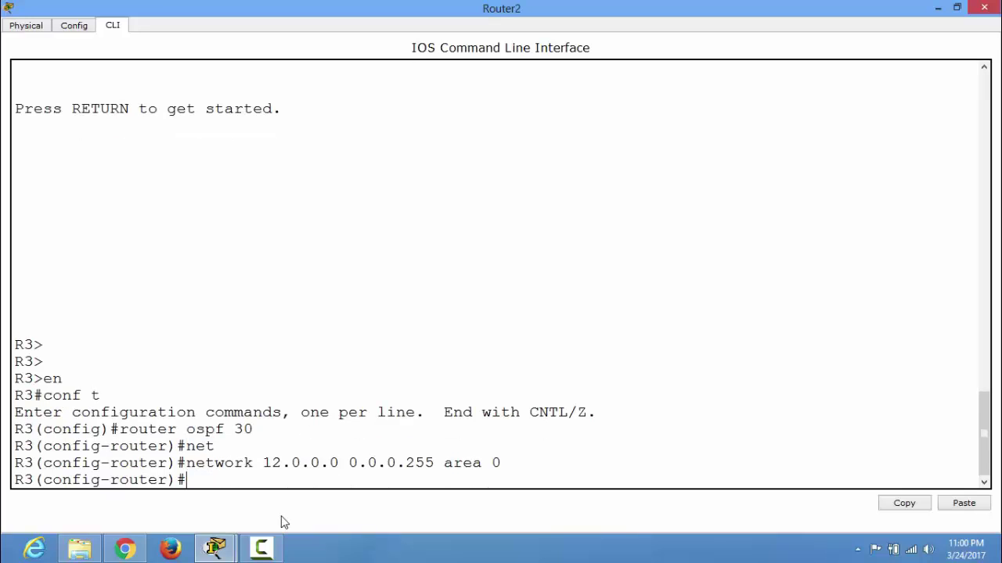
Begin Router2's next network statement and compare the neighbor address in its OSPF adjacency message with the topology.
{"action": "type", "text": "netwo"}
{"action": "key", "text": "Tab"}
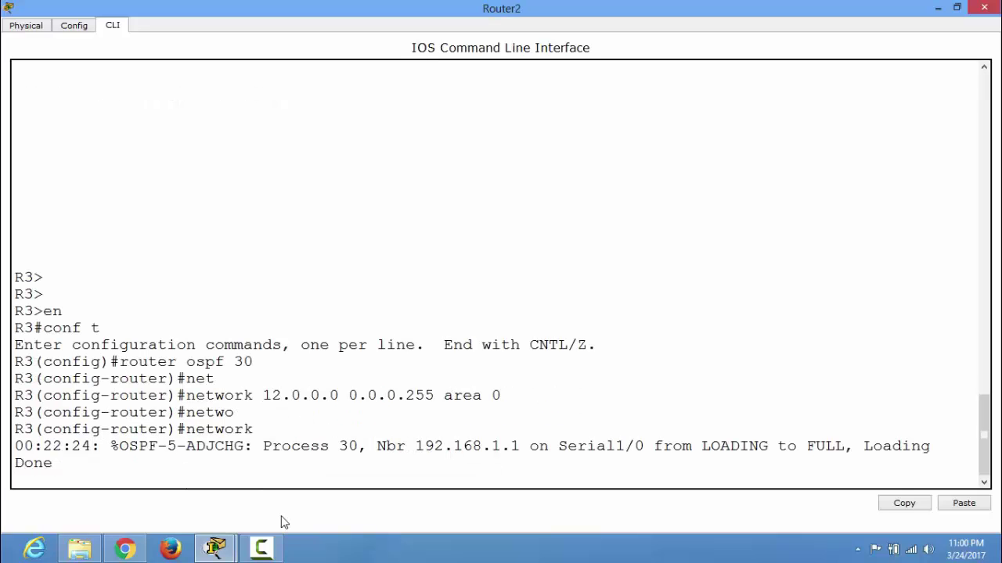
{"action": "left_click_drag", "start_coordinate": [415, 446], "coordinate": [530, 446]}
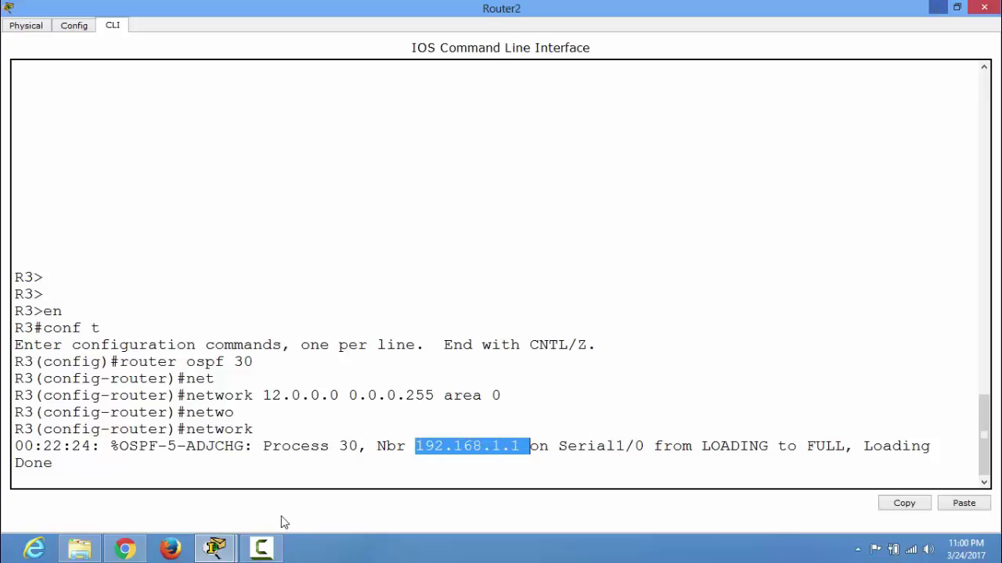
{"action": "key", "text": "alt+F4"}
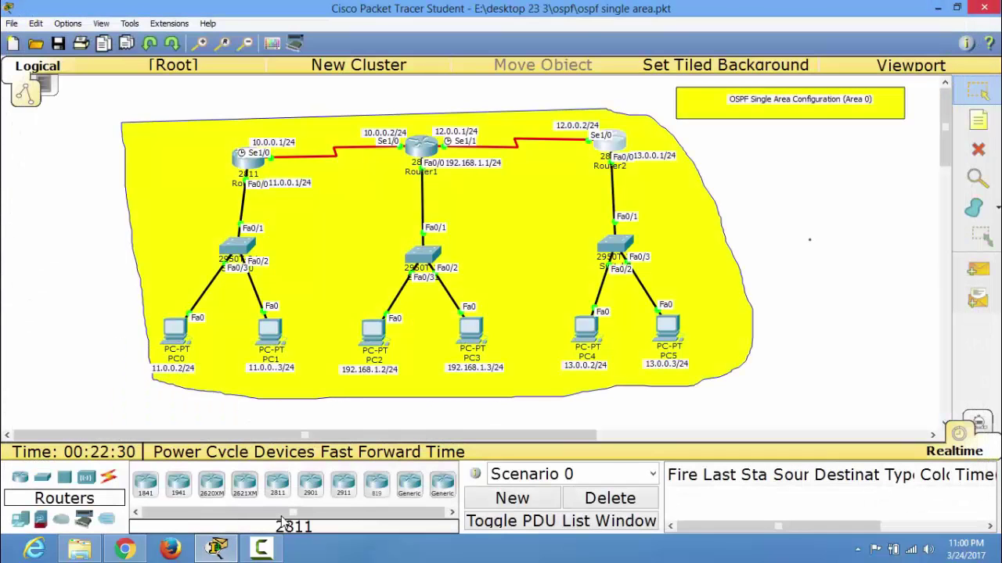
{"action": "left_click", "coordinate": [610, 143]}
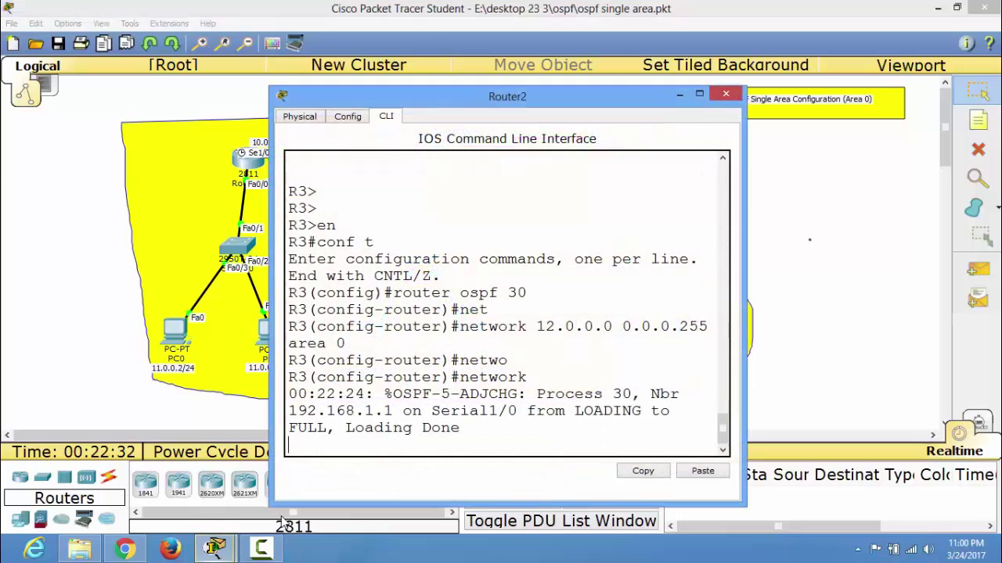
{"action": "left_click", "coordinate": [700, 93]}
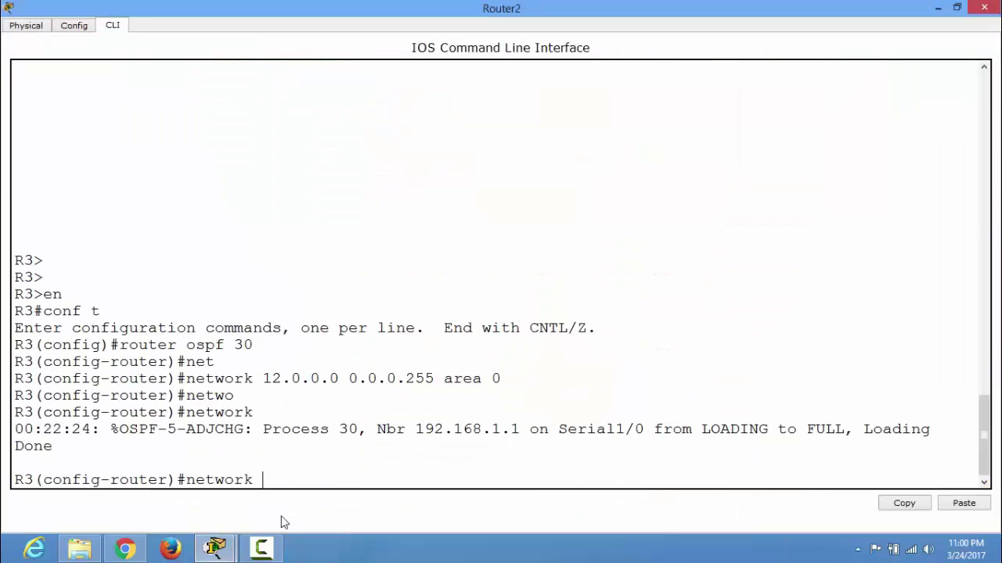
Add network 13.0.0.0 with wildcard mask 0.0.0.255 to Router2's OSPF area 0 and return to privileged mode.
{"action": "type", "text": "13.0.0.0 0.0.0.255 are"}
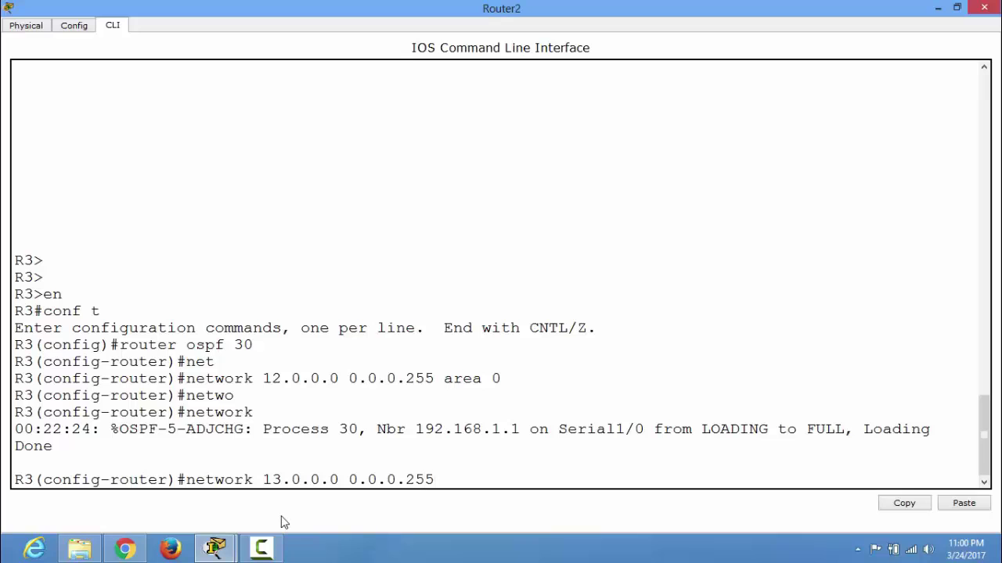
{"action": "key", "text": "Tab"}
{"action": "type", "text": "0"}
{"action": "key", "text": "Return"}
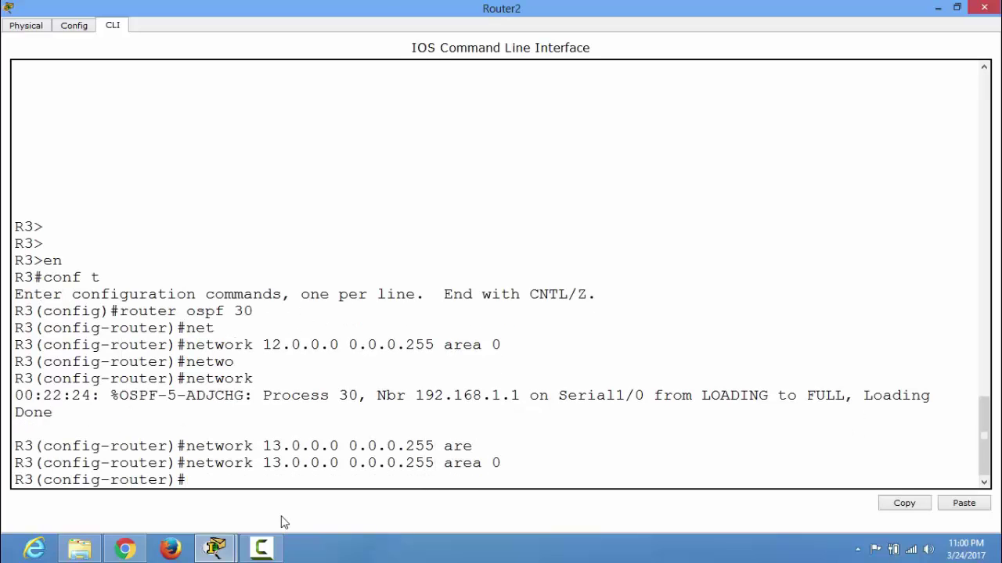
{"action": "key", "text": "ctrl+z"}
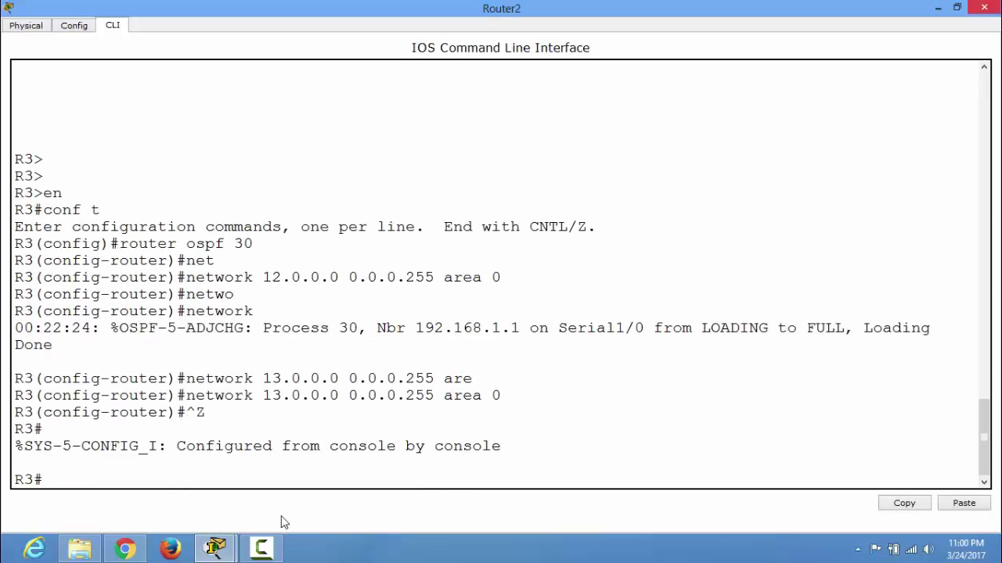
Switch from Router2 to Router1's command line and highlight the OSPF process 20 adjacency message up to the neighbor address.
{"action": "key", "text": "alt+F4"}
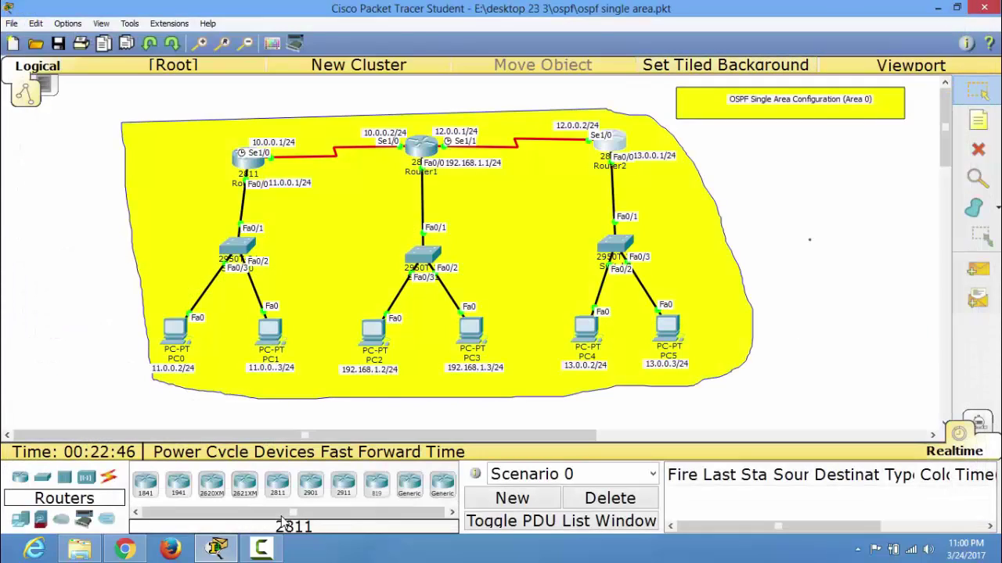
{"action": "left_click", "coordinate": [421, 146]}
{"action": "left_click", "coordinate": [702, 93]}
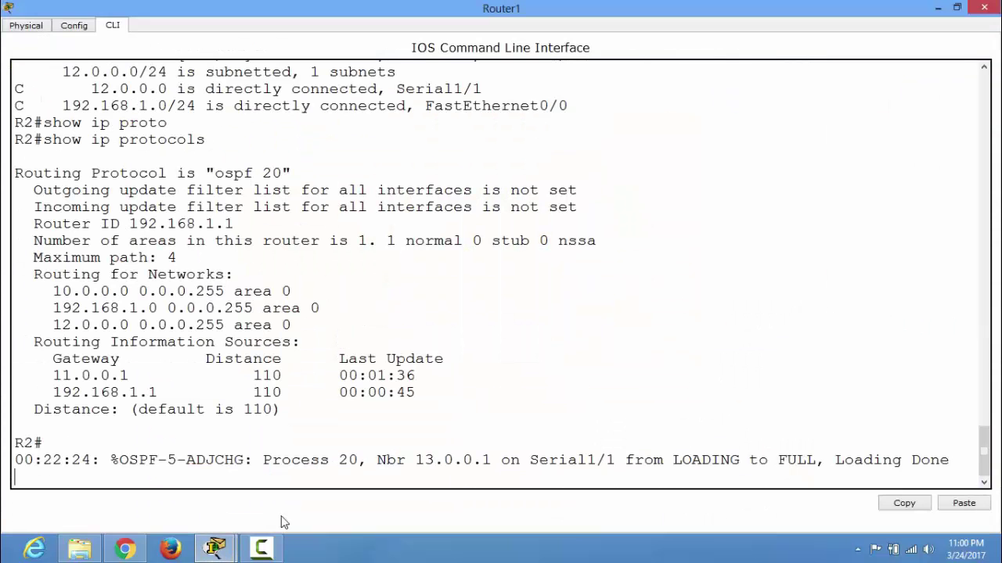
{"action": "left_click_drag", "start_coordinate": [46, 442], "coordinate": [415, 460]}
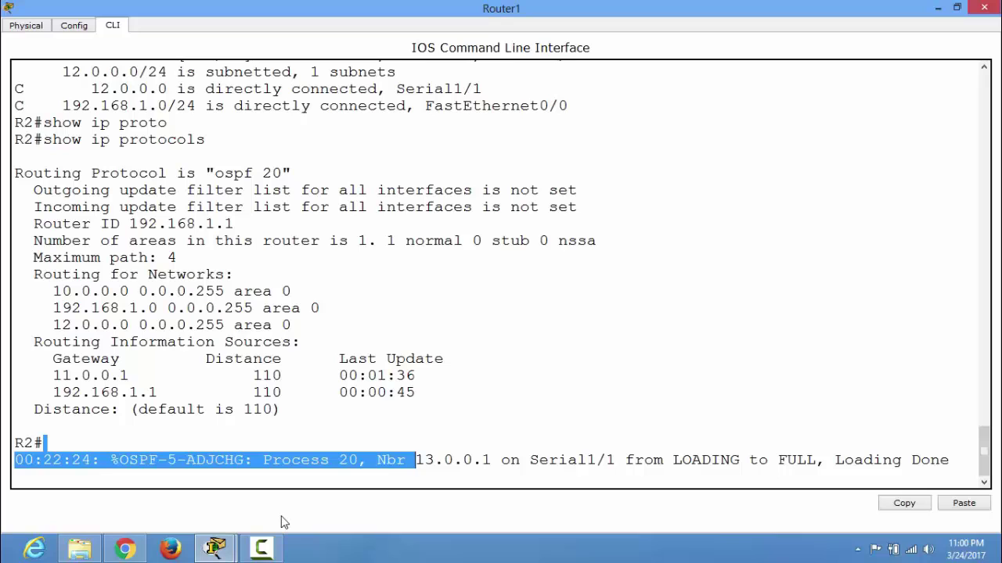
{"action": "key", "text": "alt+F4"}
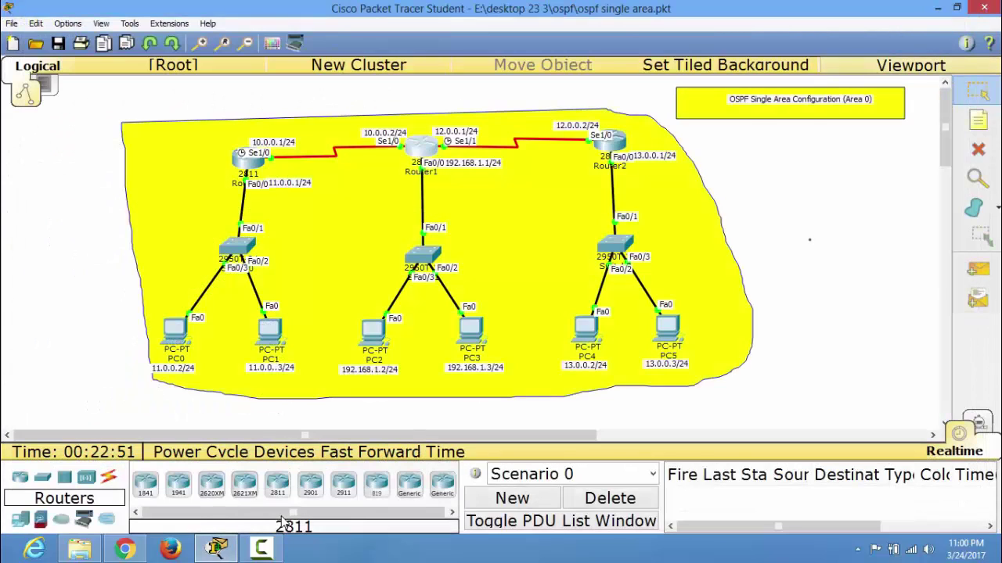
Open Router0's command line full screen and highlight the neighbor address in its OSPF process 10 adjacency message.
{"action": "left_click", "coordinate": [248, 160]}
{"action": "key", "text": "super+Up"}
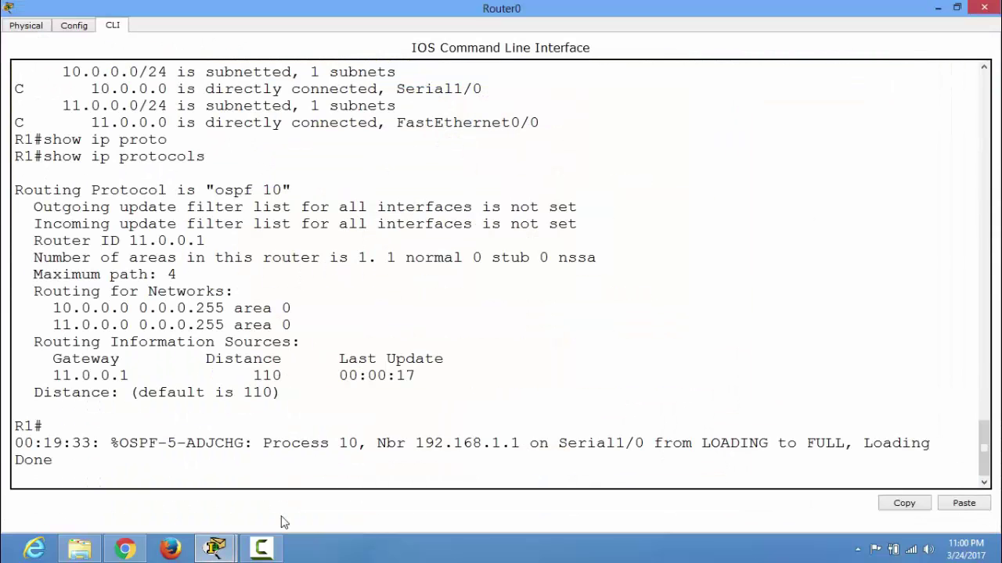
{"action": "left_click_drag", "start_coordinate": [520, 443], "coordinate": [425, 443]}
Display Router0's IP routing table and highlight the routes learned through OSPF.
{"action": "key", "text": "Return"}
{"action": "type", "text": "show "}
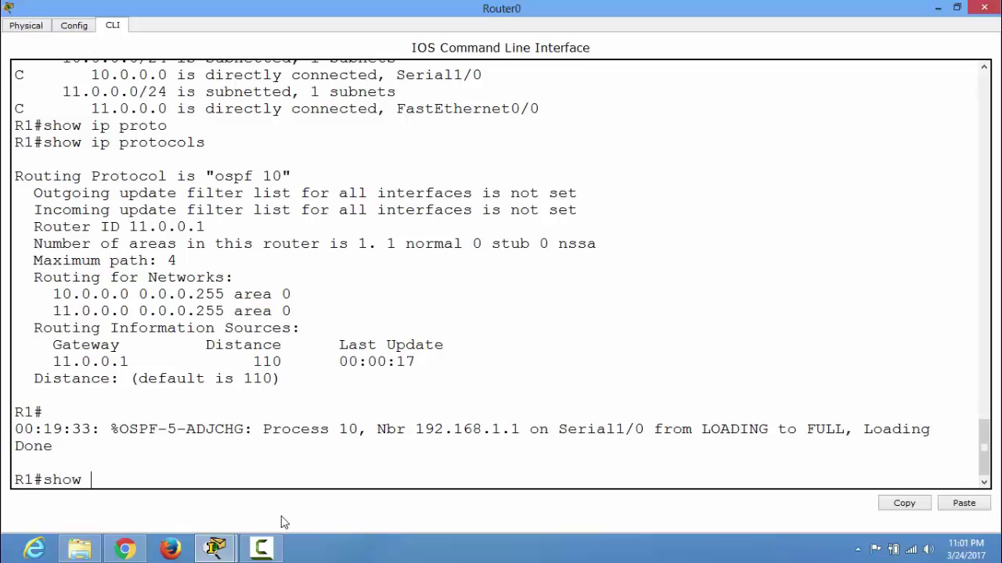
{"action": "type", "text": "ip route"}
{"action": "key", "text": "Return"}
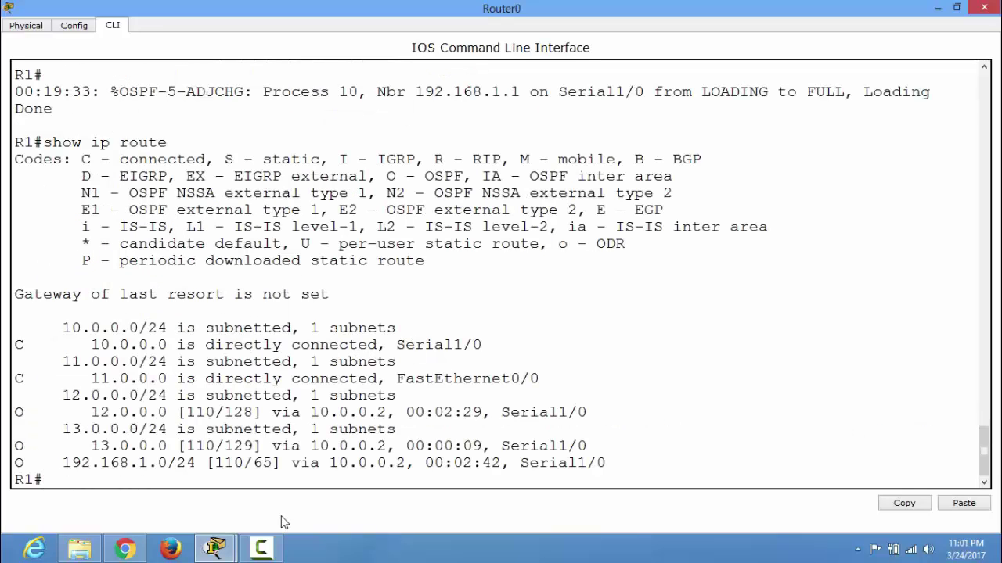
{"action": "mouse_move", "coordinate": [15, 413]}
{"action": "left_mouse_down"}
{"action": "mouse_move", "coordinate": [54, 464]}
{"action": "mouse_move", "coordinate": [485, 476]}
{"action": "mouse_move", "coordinate": [606, 463]}
{"action": "left_mouse_up"}
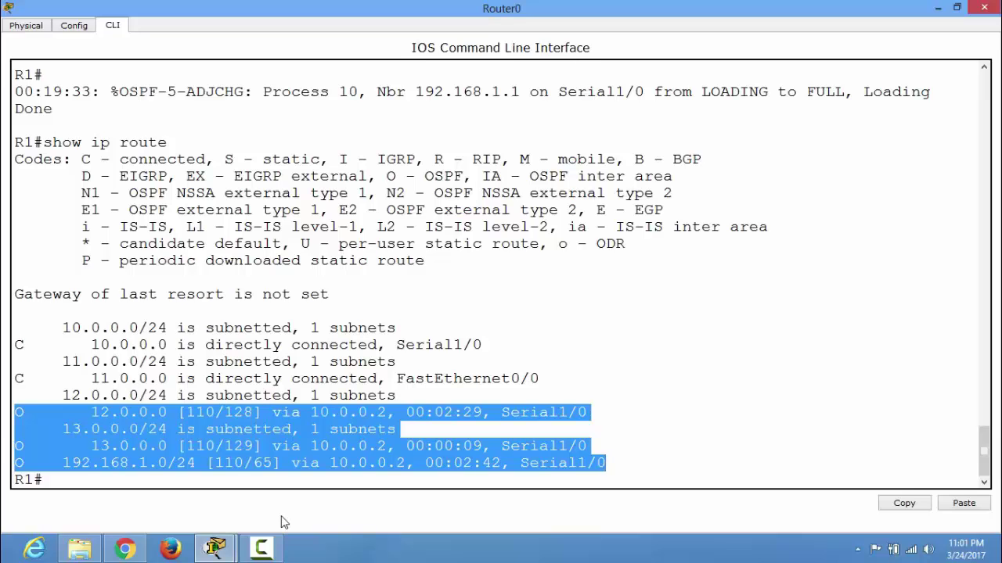
Minimize Router0's window and mark Router0, Router1 and Router2's Fa0/0 address in the topology, clearing the marks when done.
{"action": "left_click", "coordinate": [938, 8]}
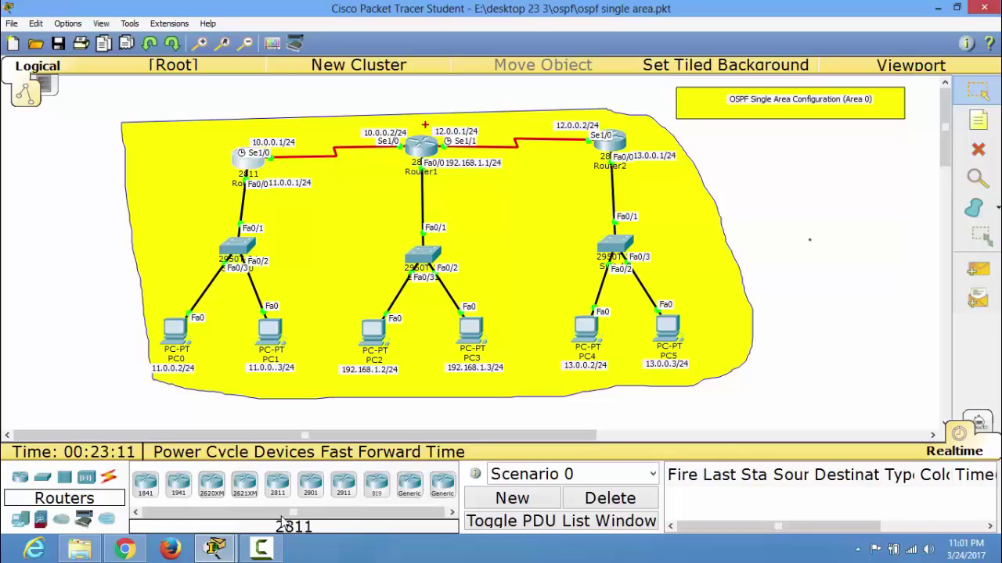
{"action": "left_click_drag", "start_coordinate": [424, 123], "coordinate": [455, 169]}
{"action": "left_click_drag", "start_coordinate": [209, 143], "coordinate": [291, 123]}
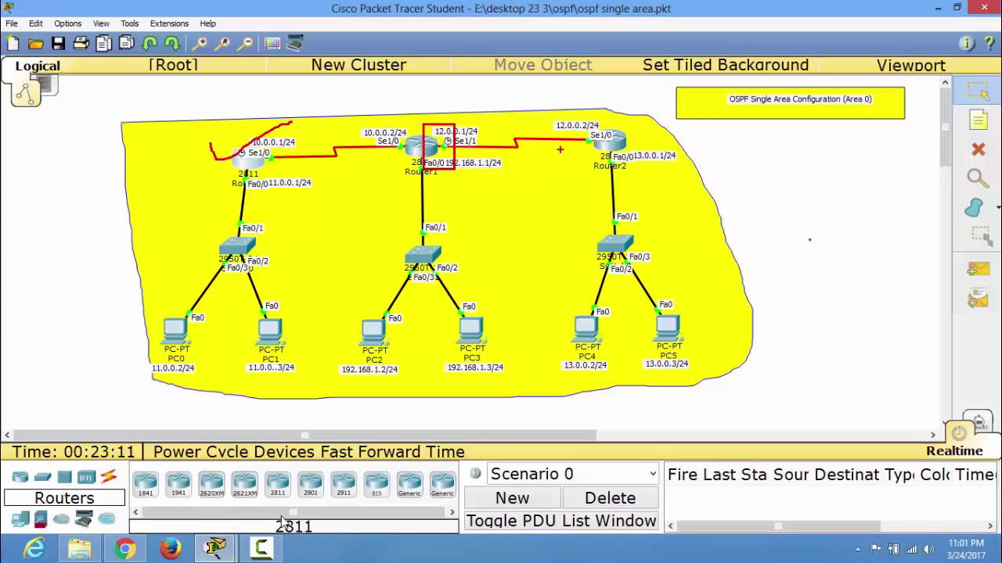
{"action": "left_click_drag", "start_coordinate": [631, 150], "coordinate": [685, 175]}
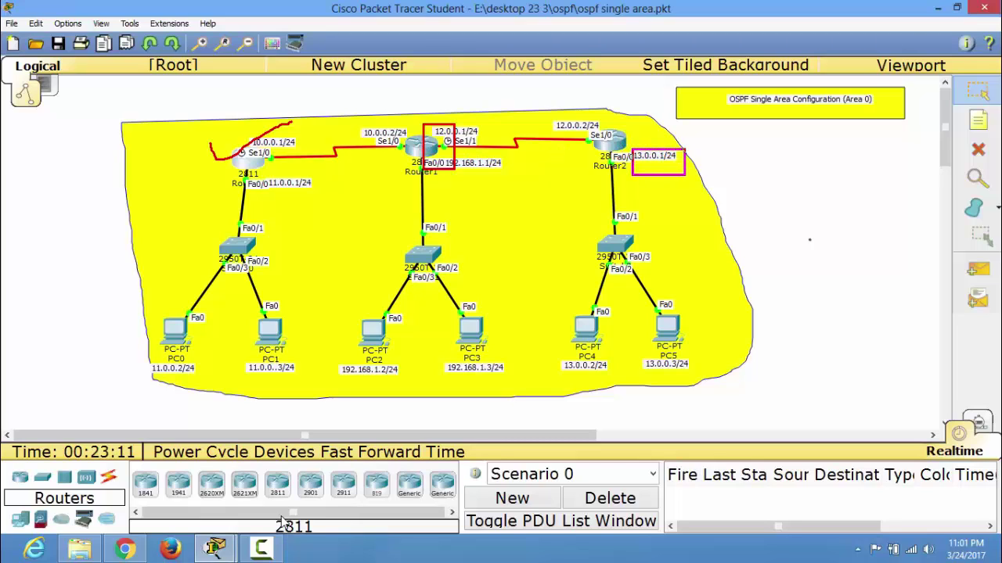
{"action": "key", "text": "Escape"}
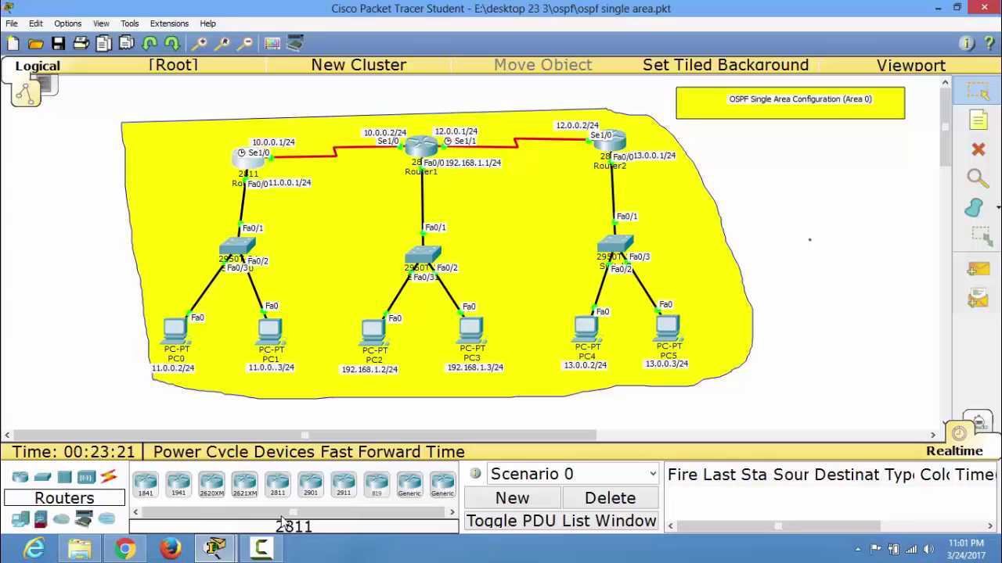
{"action": "left_click", "coordinate": [262, 549]}
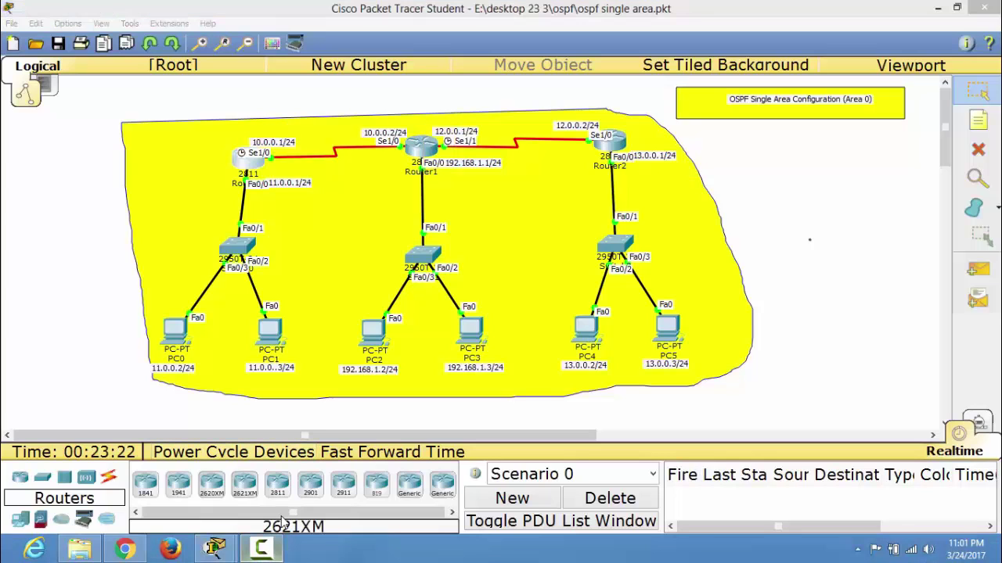
{"action": "left_click", "coordinate": [282, 524]}
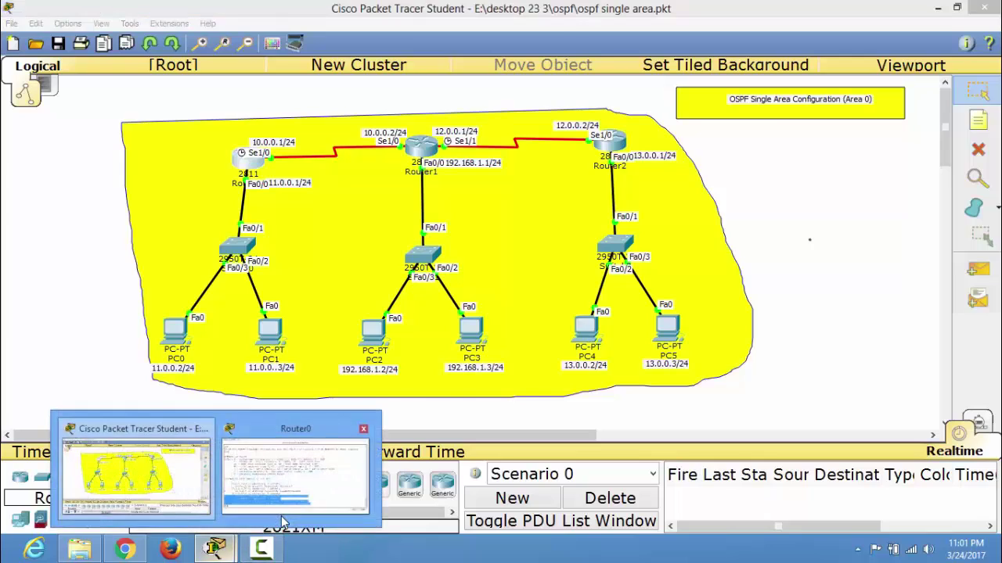
{"action": "left_click", "coordinate": [283, 522]}
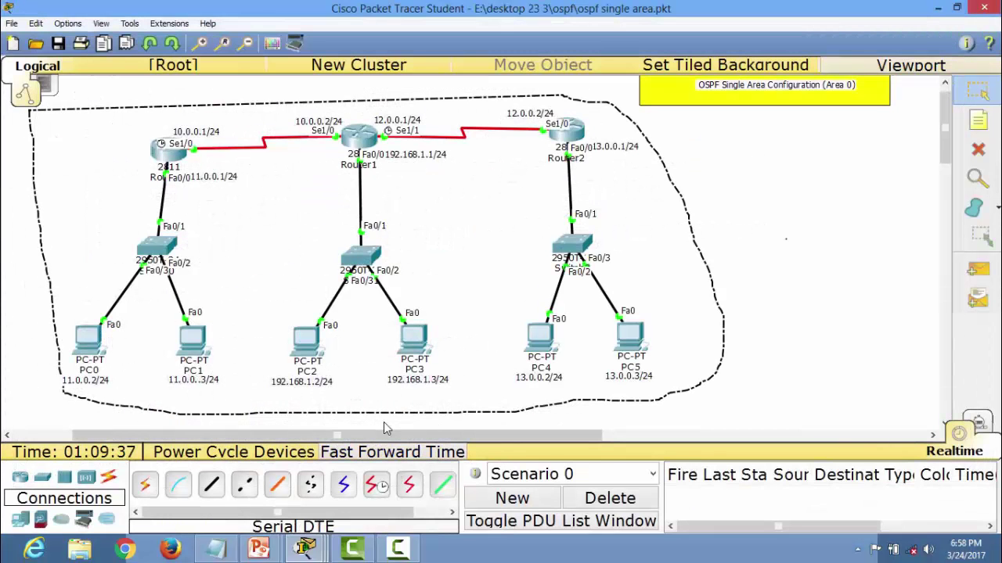
Reopen Router0's command line full screen, display the IP routing table again and highlight the OSPF code of the 12.0.0.0 route.
{"action": "left_click", "coordinate": [164, 159]}
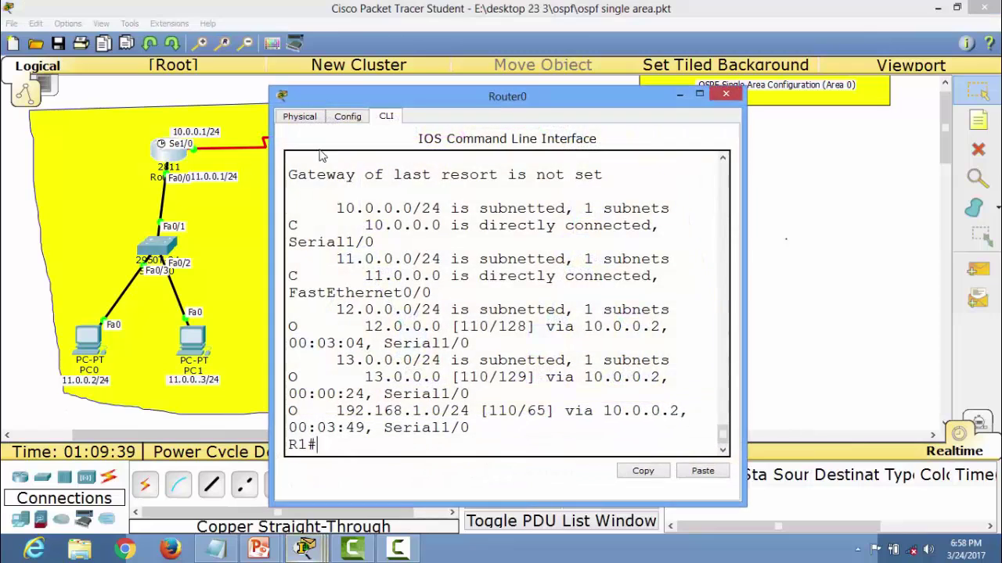
{"action": "double_click", "coordinate": [540, 102]}
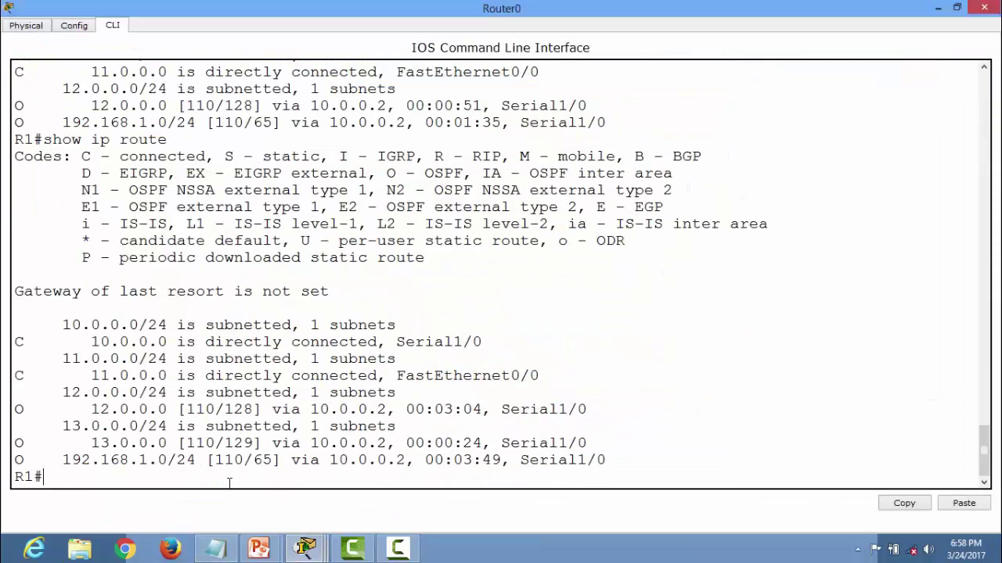
{"action": "type", "text": "show ipr oute"}
{"action": "key", "text": "Return"}
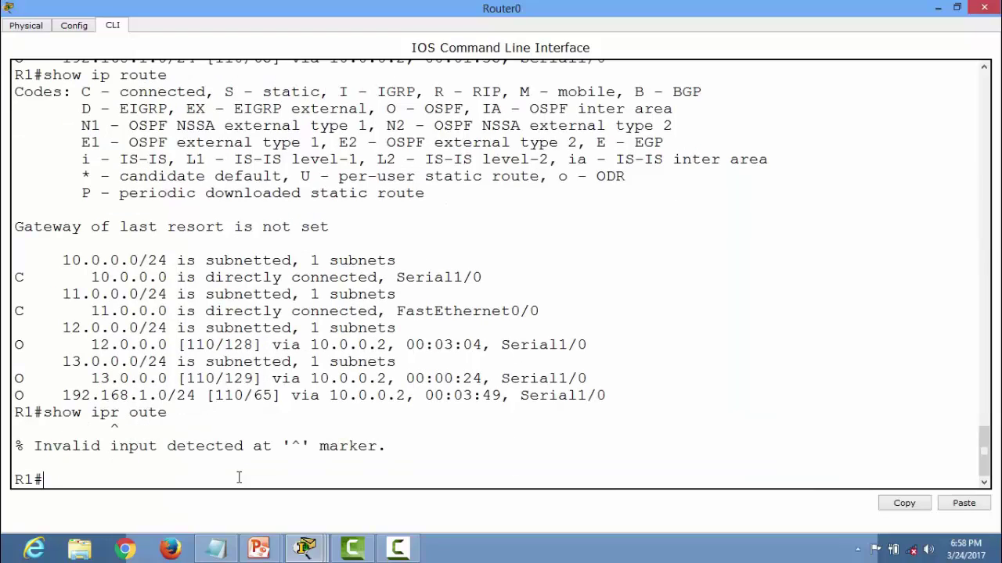
{"action": "type", "text": "show ip route"}
{"action": "key", "text": "Return"}
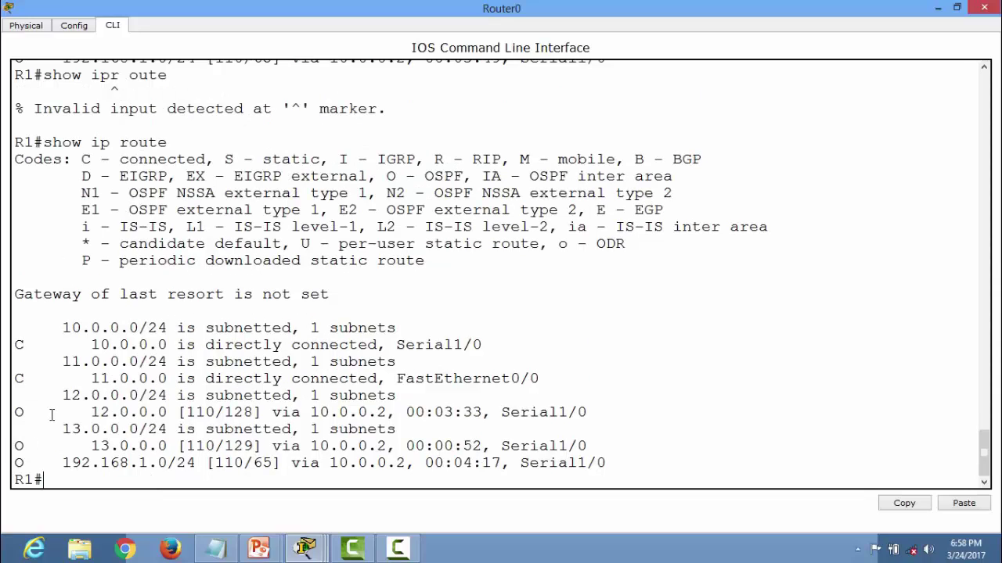
{"action": "left_click_drag", "start_coordinate": [52, 415], "coordinate": [15, 412]}
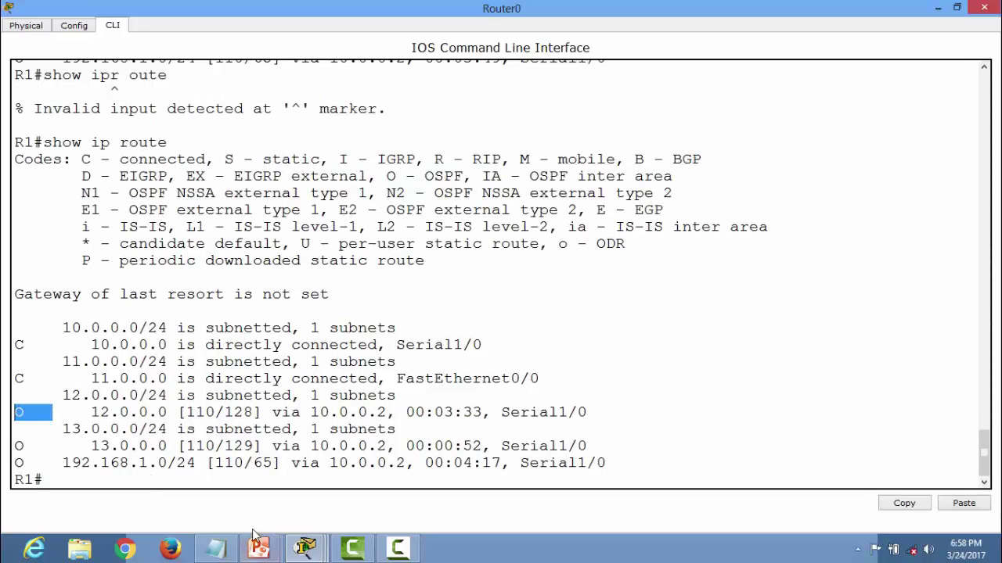
Restore Router0's window to a smaller size and place it beside the topology with the route entries in view.
{"action": "left_click", "coordinate": [305, 548]}
{"action": "left_click", "coordinate": [959, 7]}
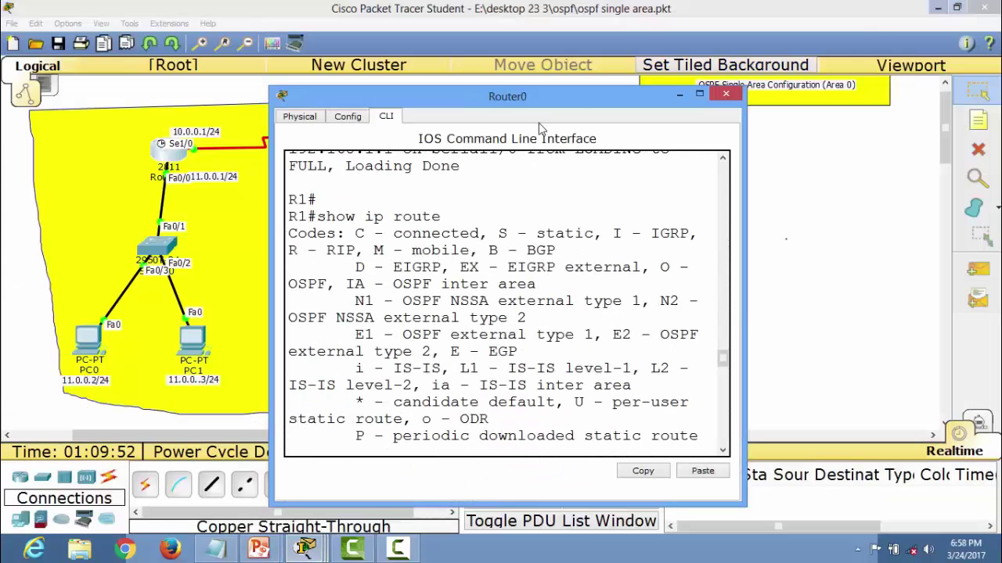
{"action": "left_click_drag", "start_coordinate": [573, 100], "coordinate": [729, 32]}
{"action": "left_click_drag", "start_coordinate": [898, 296], "coordinate": [901, 389]}
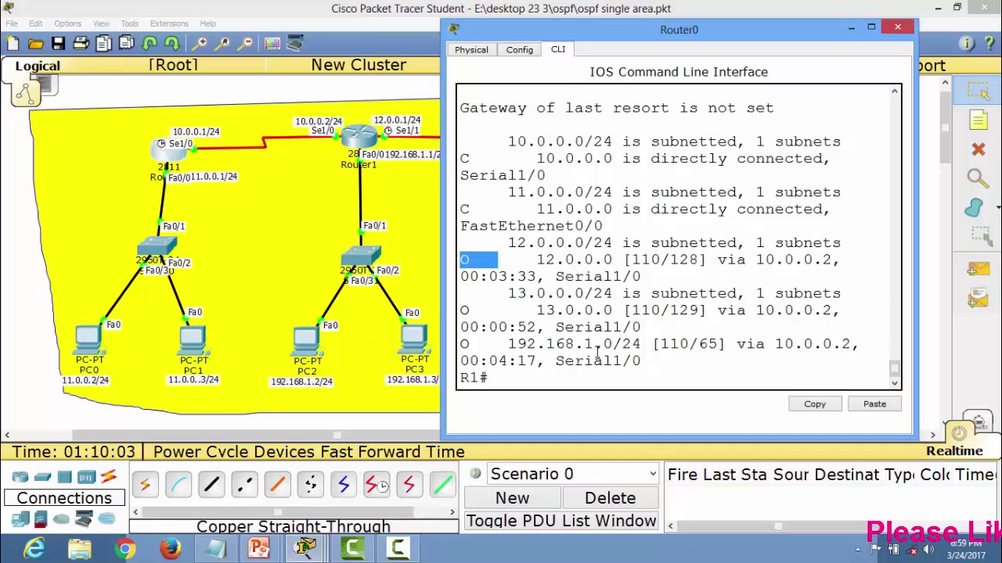
Mark the Router1 and Router2 networks, Router1's Fa0/0 address, Router0 and Router1 in the topology, clearing the marks when done.
{"action": "left_click", "coordinate": [279, 186]}
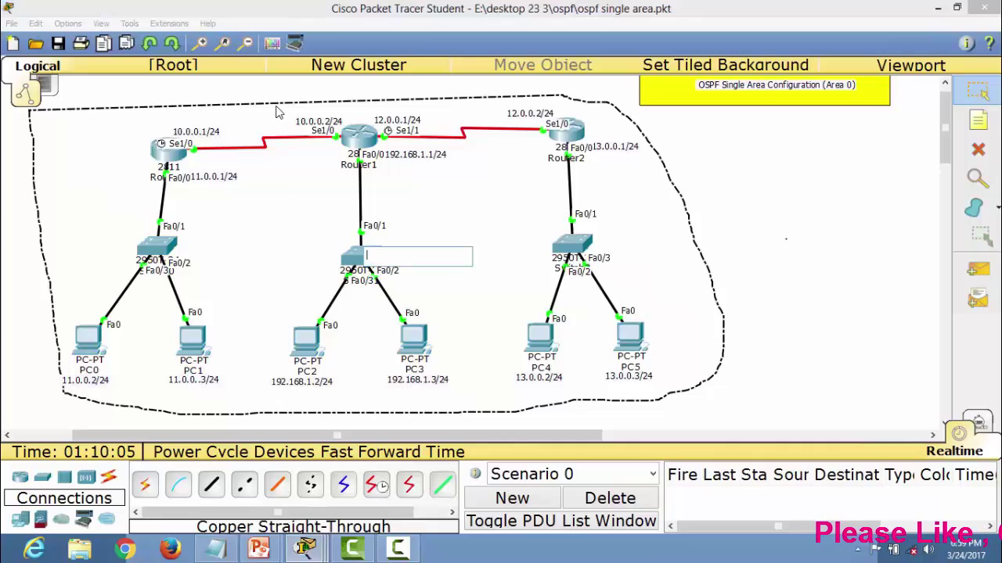
{"action": "left_click_drag", "start_coordinate": [263, 104], "coordinate": [647, 402]}
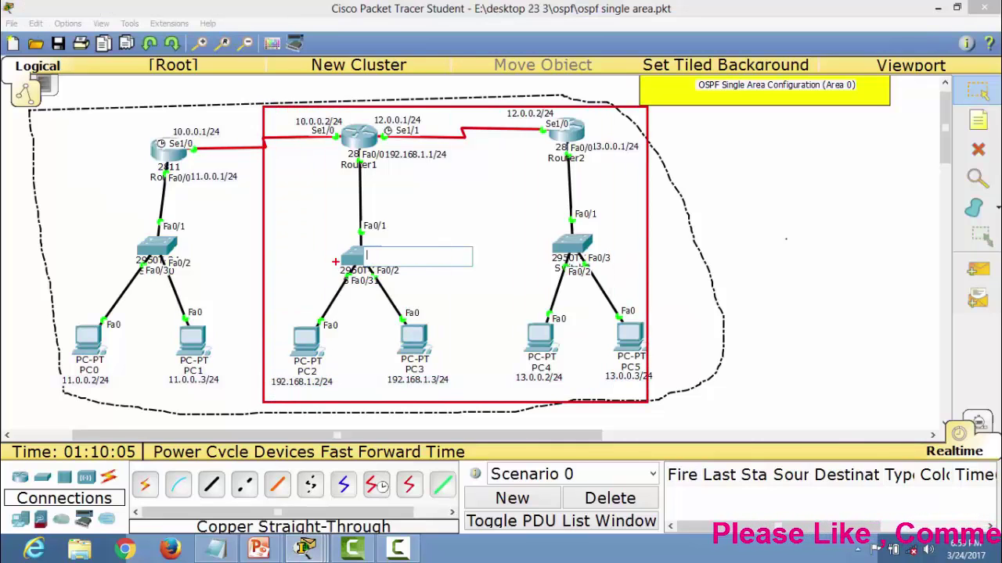
{"action": "left_click_drag", "start_coordinate": [457, 181], "coordinate": [376, 139]}
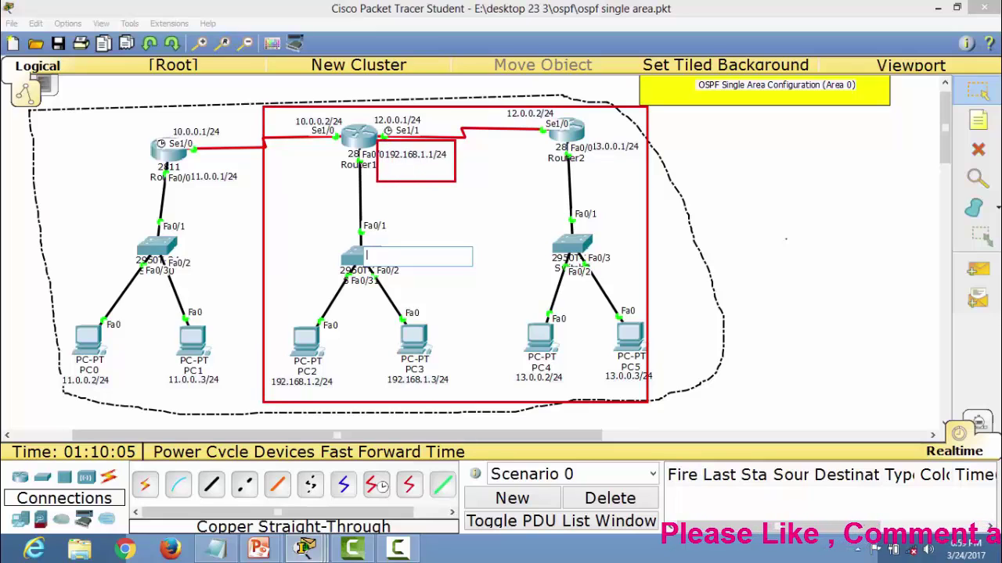
{"action": "left_click_drag", "start_coordinate": [140, 120], "coordinate": [207, 181]}
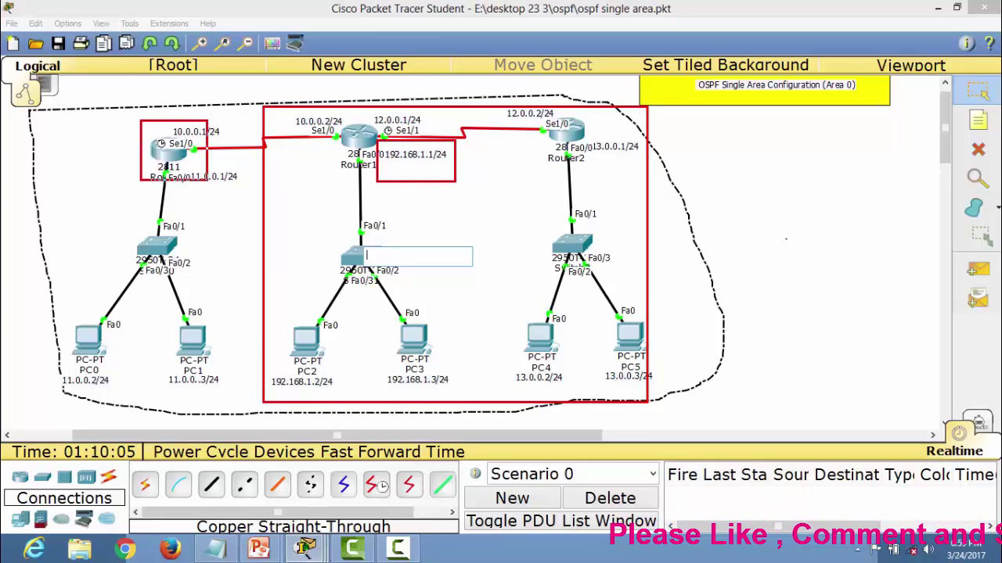
{"action": "left_click_drag", "start_coordinate": [323, 114], "coordinate": [389, 159]}
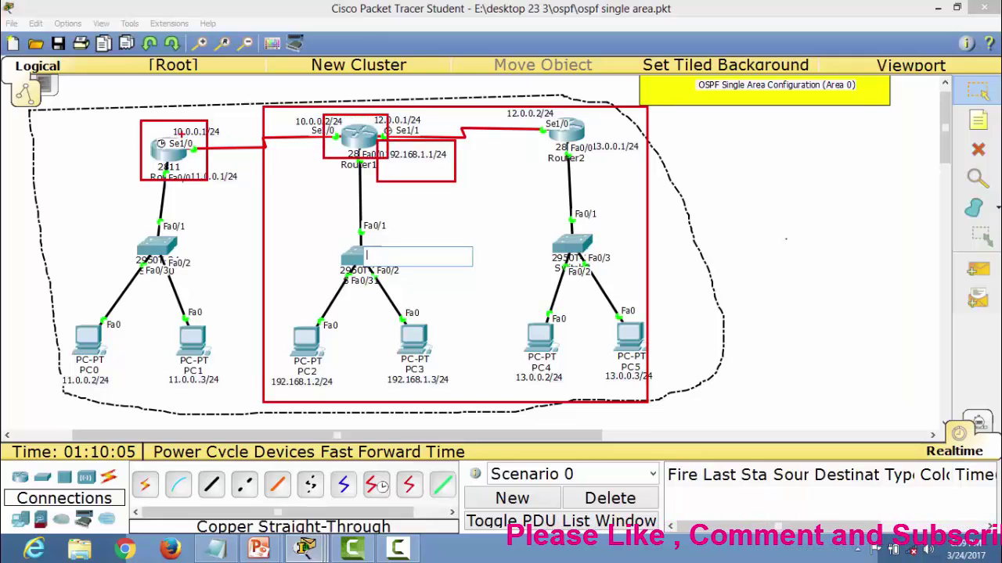
{"action": "left_click_drag", "start_coordinate": [180, 140], "coordinate": [213, 166]}
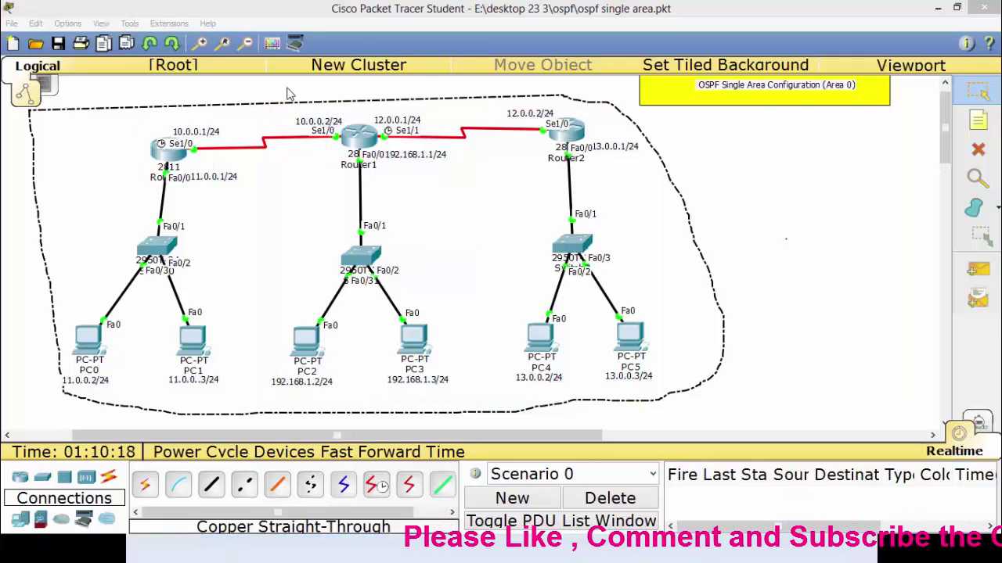
Bring up Router1's command line to view its routing table and return to the topology.
{"action": "mouse_move", "coordinate": [305, 550]}
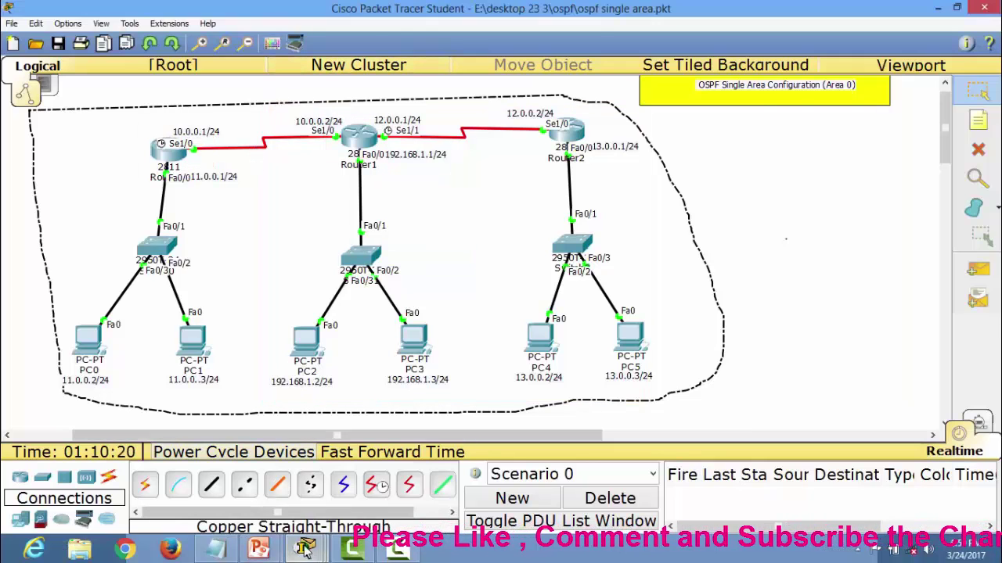
{"action": "left_click", "coordinate": [252, 469]}
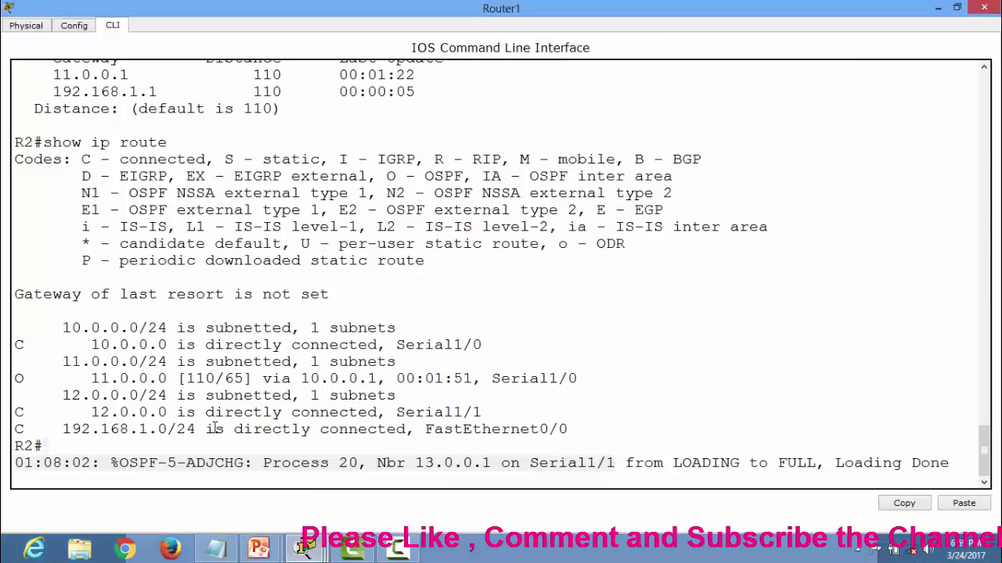
{"action": "mouse_move", "coordinate": [302, 552]}
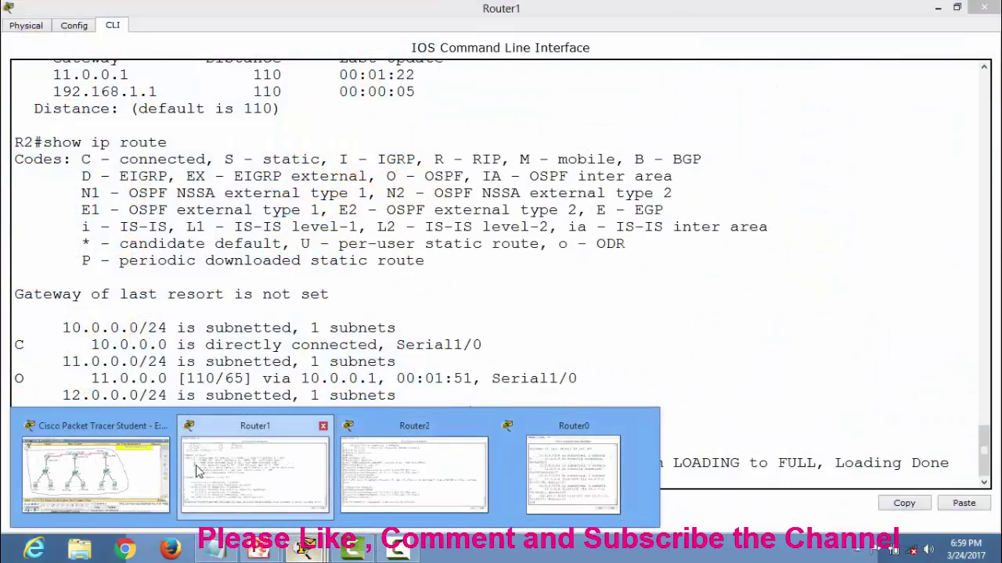
{"action": "left_click", "coordinate": [161, 466]}
Ping 10.0.0.2 from PC0's Command Prompt and close PC0's window.
{"action": "left_click", "coordinate": [92, 345]}
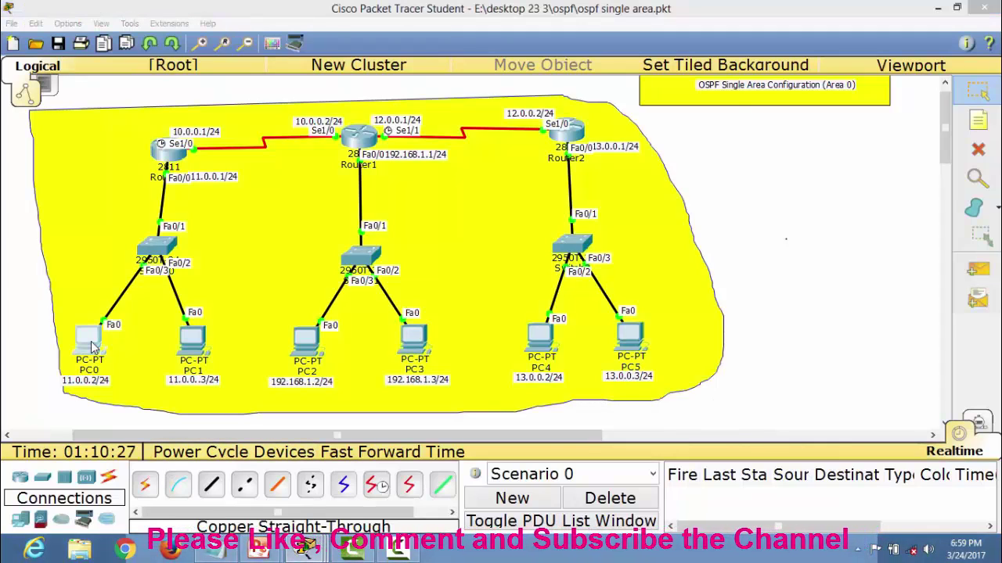
{"action": "left_click", "coordinate": [590, 180]}
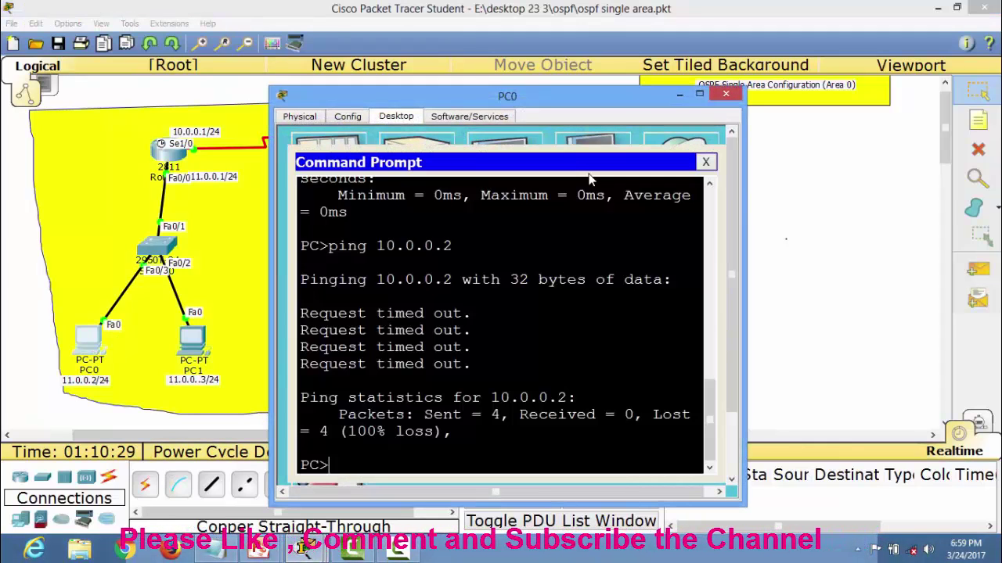
{"action": "key", "text": "Up"}
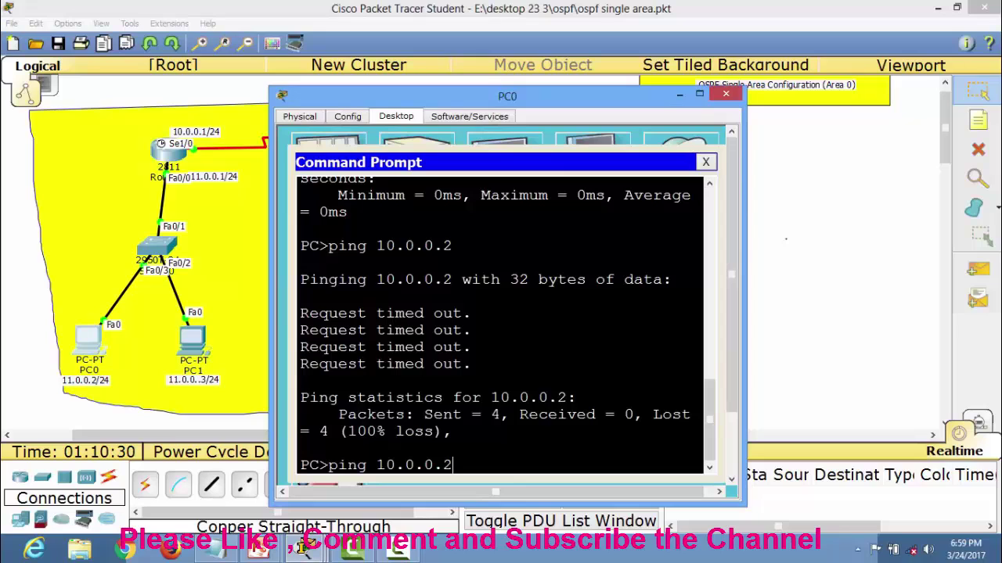
{"action": "key", "text": "Return"}
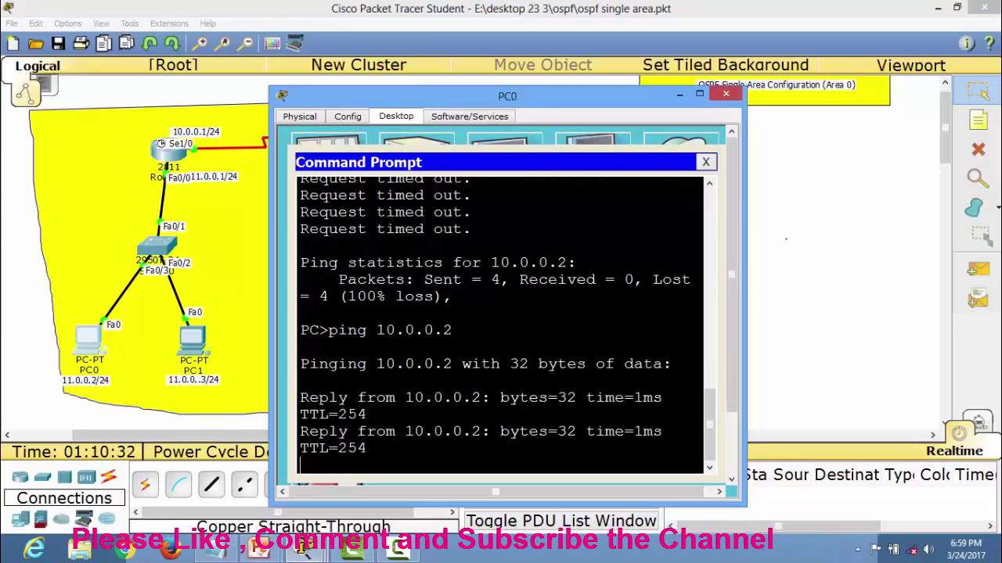
{"action": "left_click", "coordinate": [726, 94]}
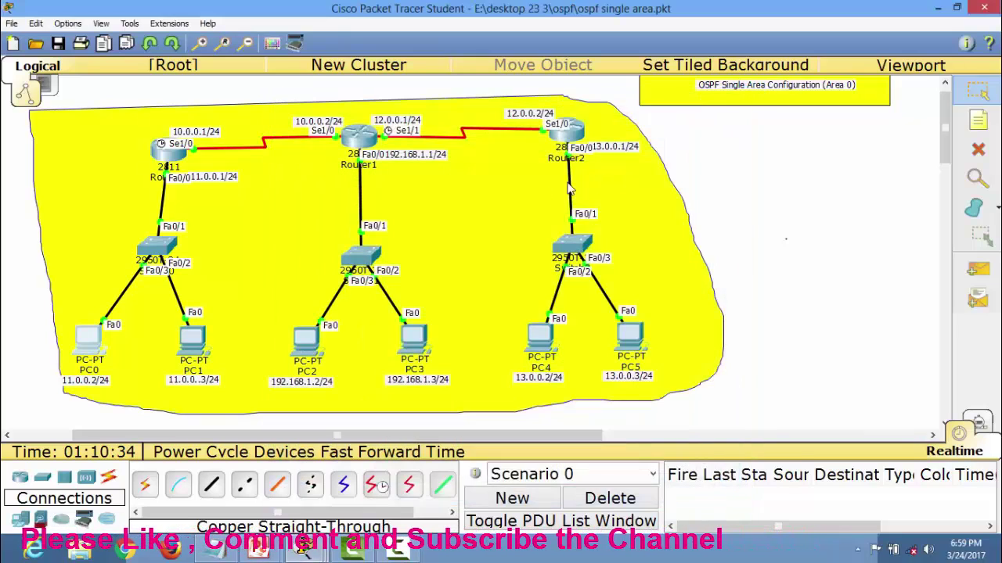
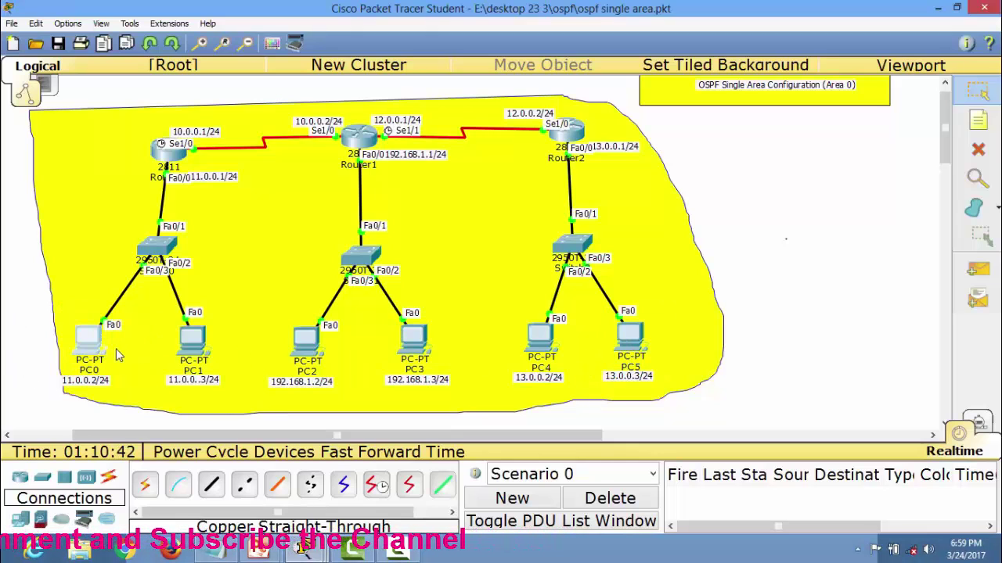
Ping 13.0.0.3 from PC0's Command Prompt in a full-screen window, and close PC0 when done.
{"action": "left_click", "coordinate": [92, 346]}
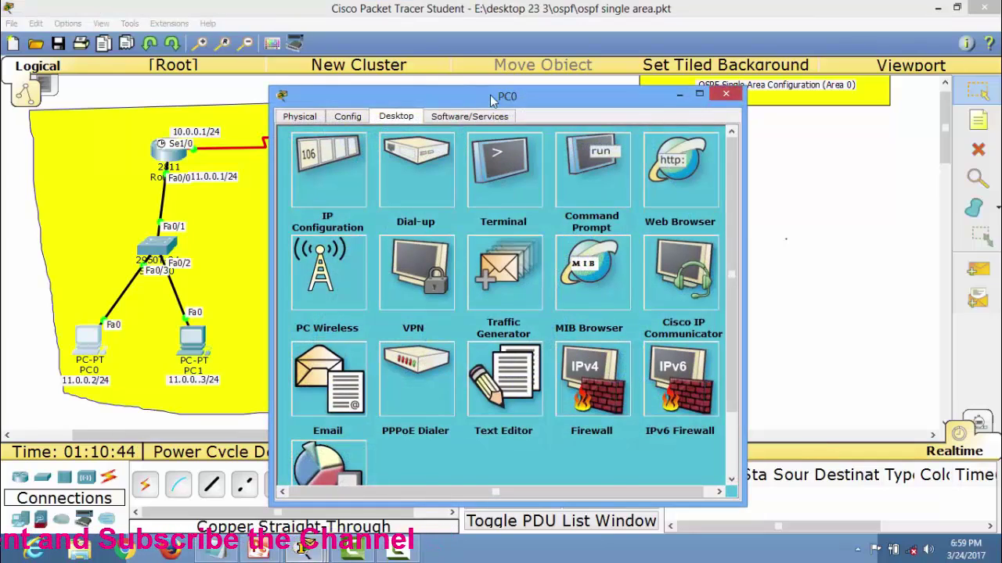
{"action": "double_click", "coordinate": [447, 94]}
{"action": "left_click", "coordinate": [336, 94]}
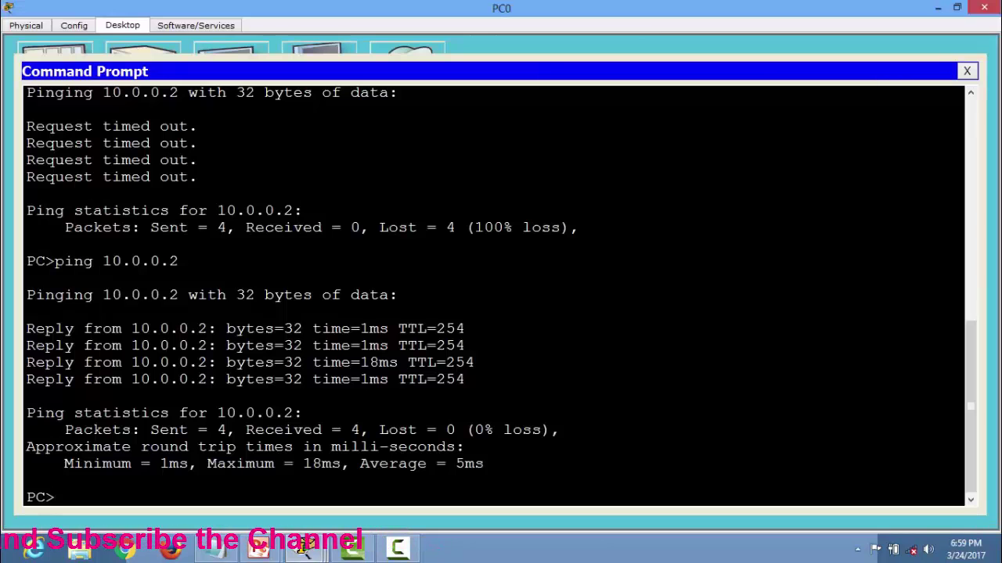
{"action": "type", "text": "ping 13"}
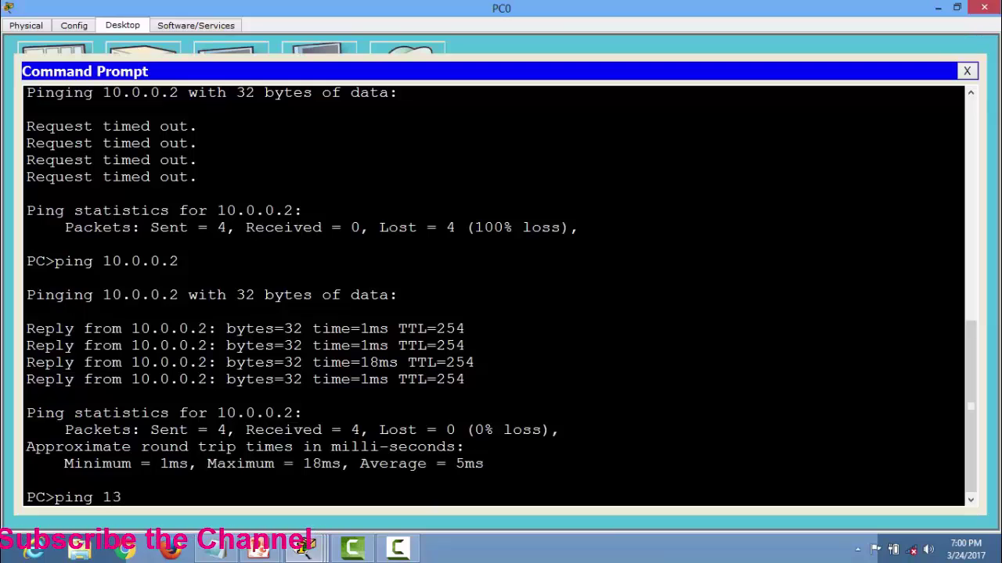
{"action": "type", "text": ".0.0.3"}
{"action": "key", "text": "Return"}
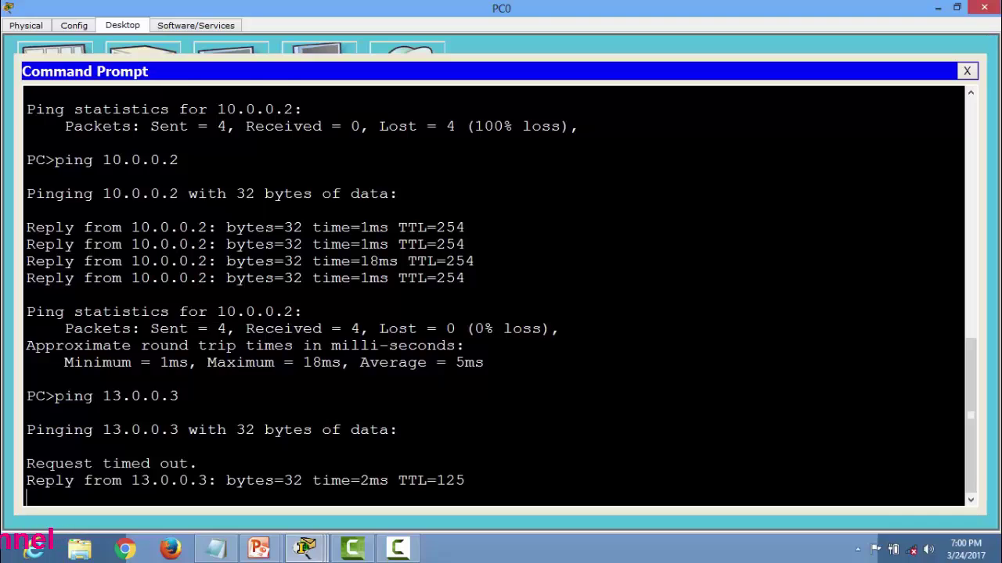
{"action": "left_click", "coordinate": [968, 71]}
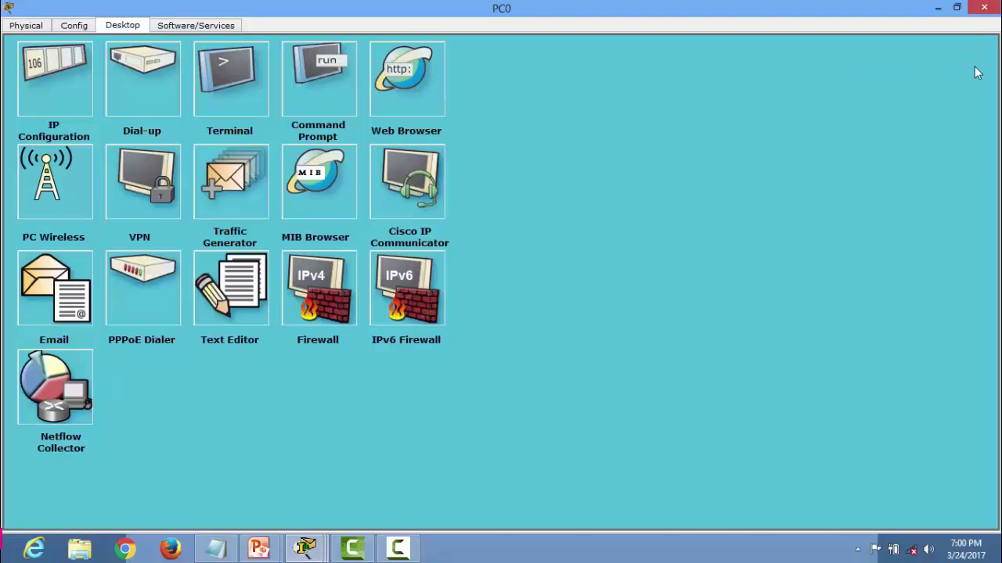
{"action": "left_click", "coordinate": [984, 8]}
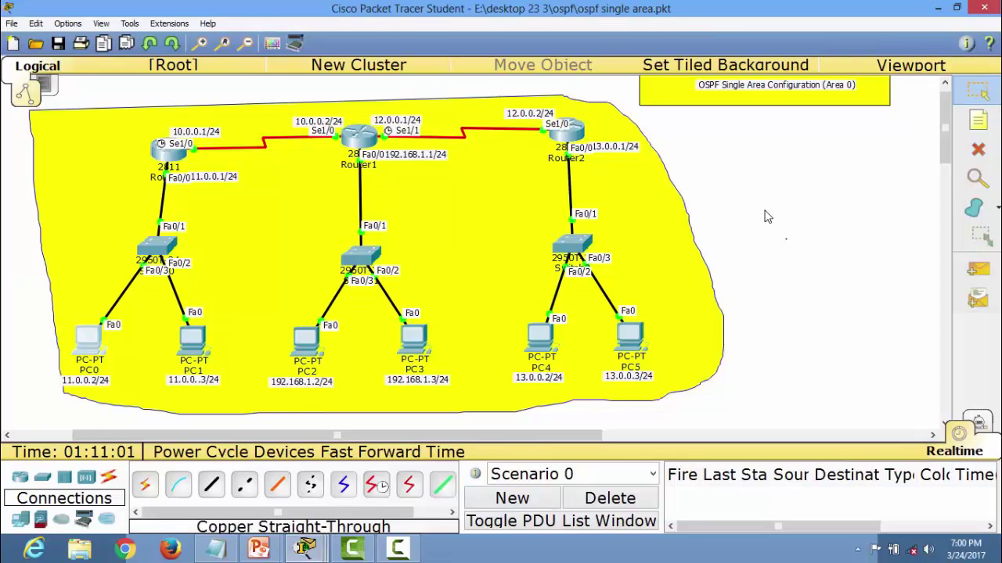
Open Router0's command line full screen, redisplay the IP routing table and highlight all its route entries, clearing the highlight when done.
{"action": "left_click", "coordinate": [162, 155]}
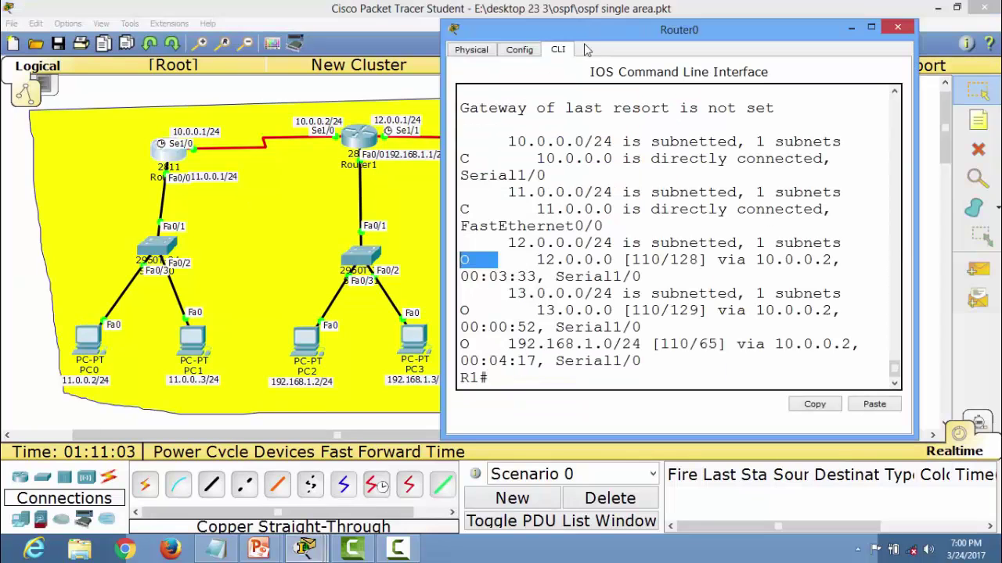
{"action": "double_click", "coordinate": [588, 31]}
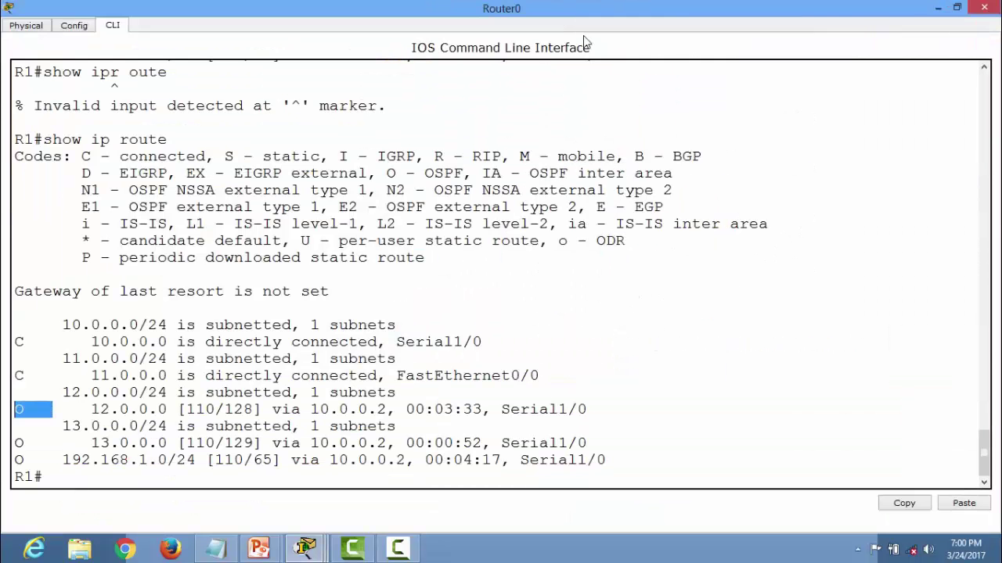
{"action": "left_click", "coordinate": [298, 484]}
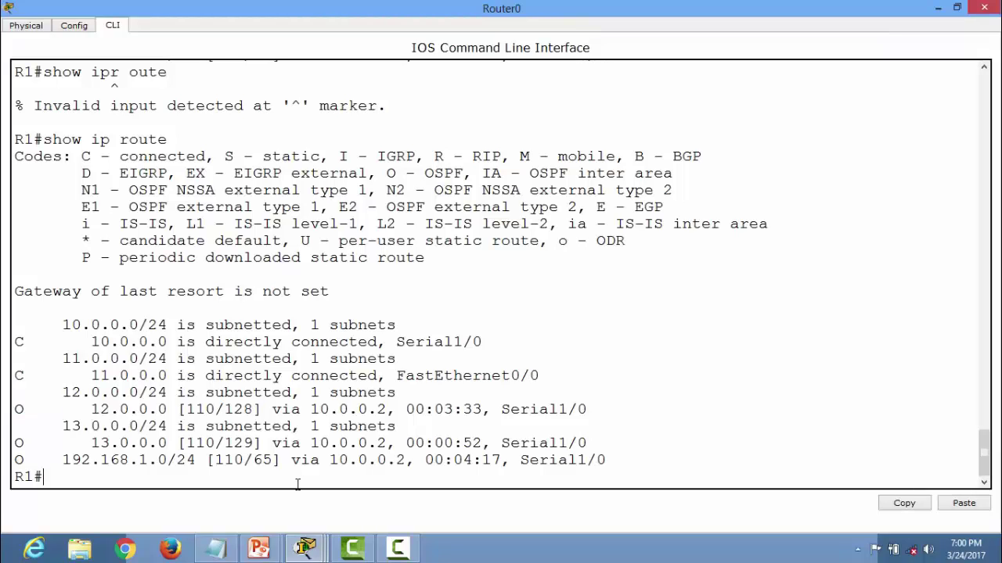
{"action": "type", "text": "show"}
{"action": "key", "text": "BackSpace"}
{"action": "key", "text": "Tab"}
{"action": "type", "text": "ip route"}
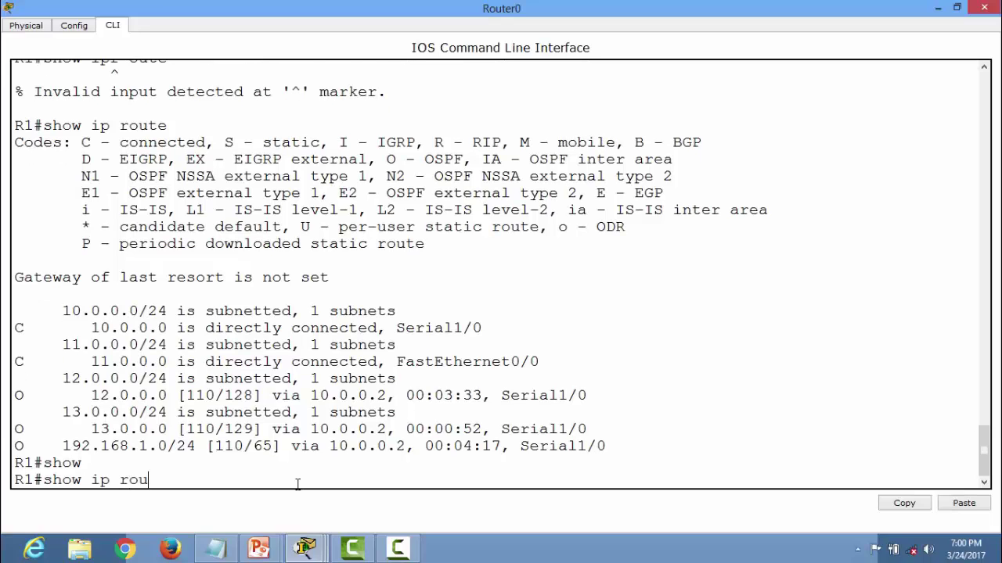
{"action": "key", "text": "Return"}
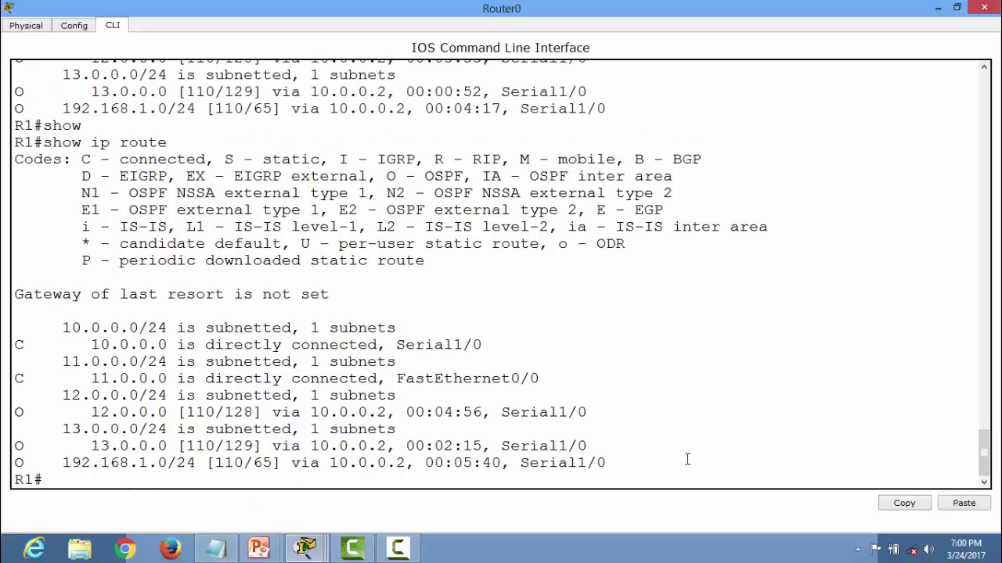
{"action": "left_click_drag", "start_coordinate": [607, 463], "coordinate": [72, 313]}
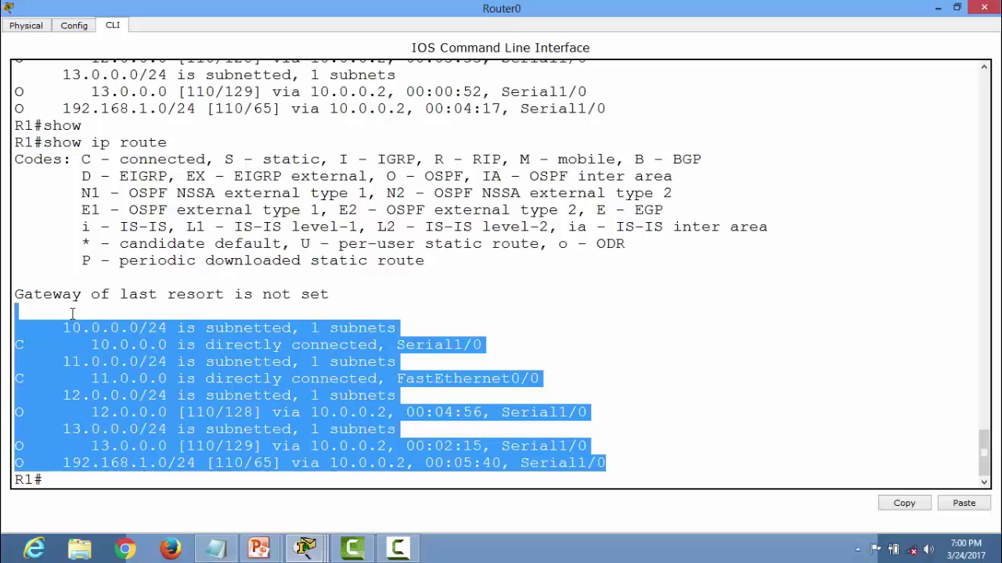
{"action": "left_click", "coordinate": [645, 414]}
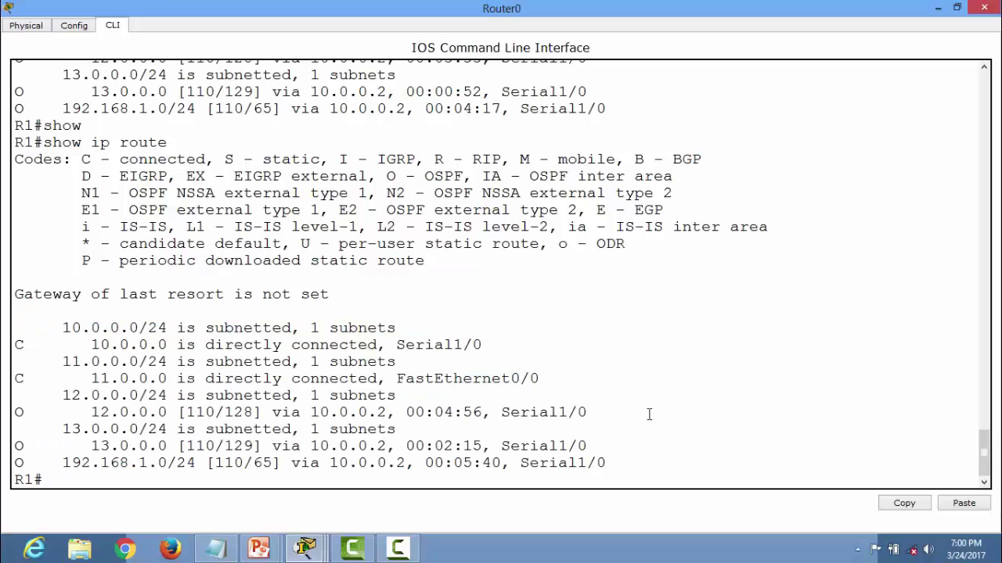
Highlight the 12.0.0.0 OSPF route's administrative distance and metric in Router0's routing table, clearing the highlight when done.
{"action": "left_click_drag", "start_coordinate": [216, 413], "coordinate": [15, 411]}
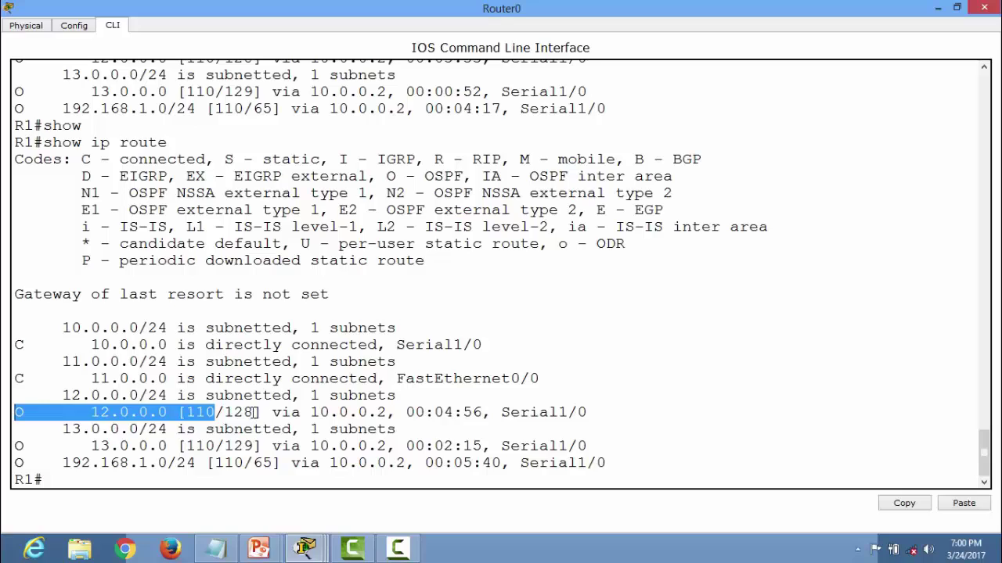
{"action": "left_click_drag", "start_coordinate": [252, 412], "coordinate": [226, 412]}
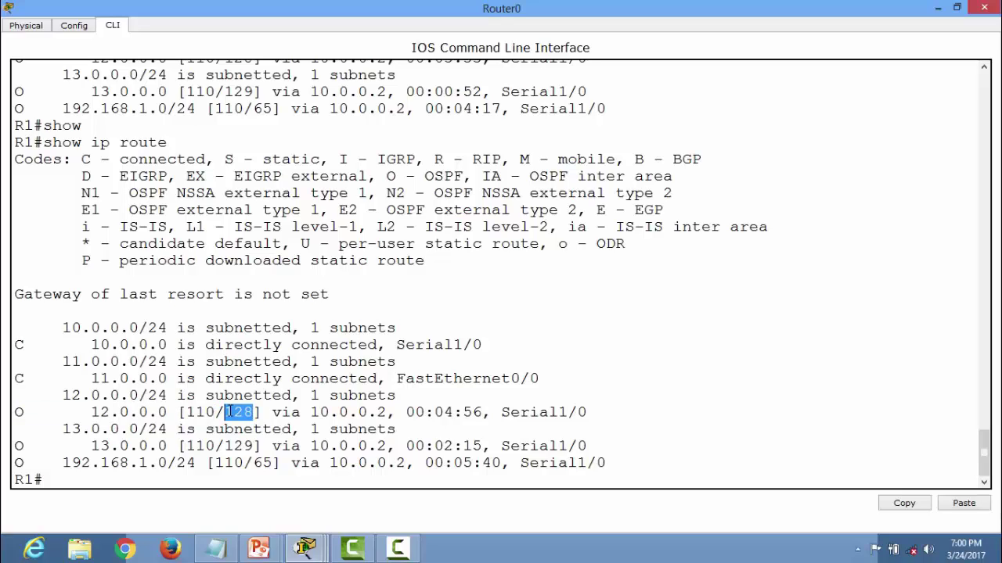
{"action": "left_click", "coordinate": [567, 389]}
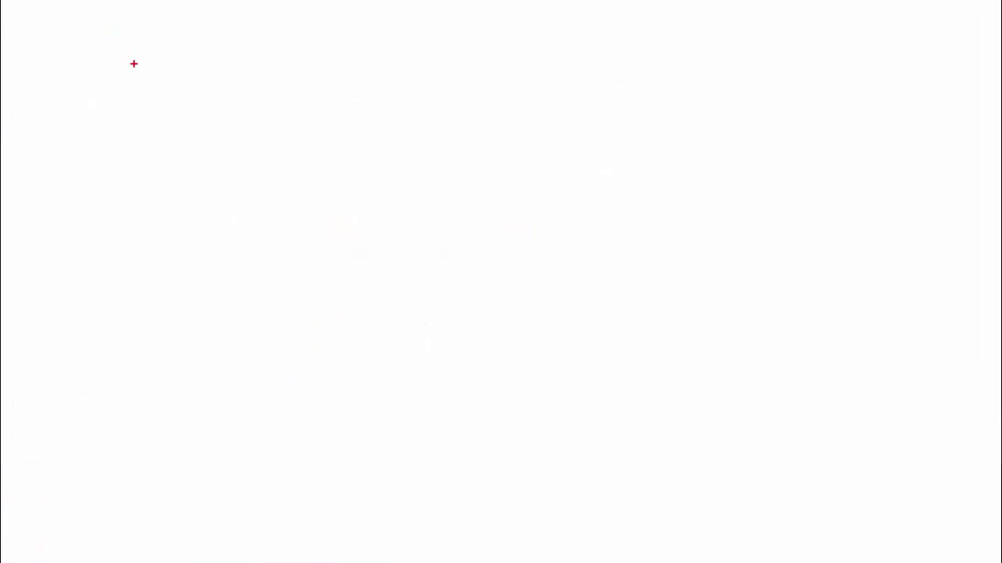
Write the cost formula 10^8/B.W on a blank annotation screen, dismiss it and highlight the 12.0.0.0 route's metric again.
{"action": "type", "text": "t10"}
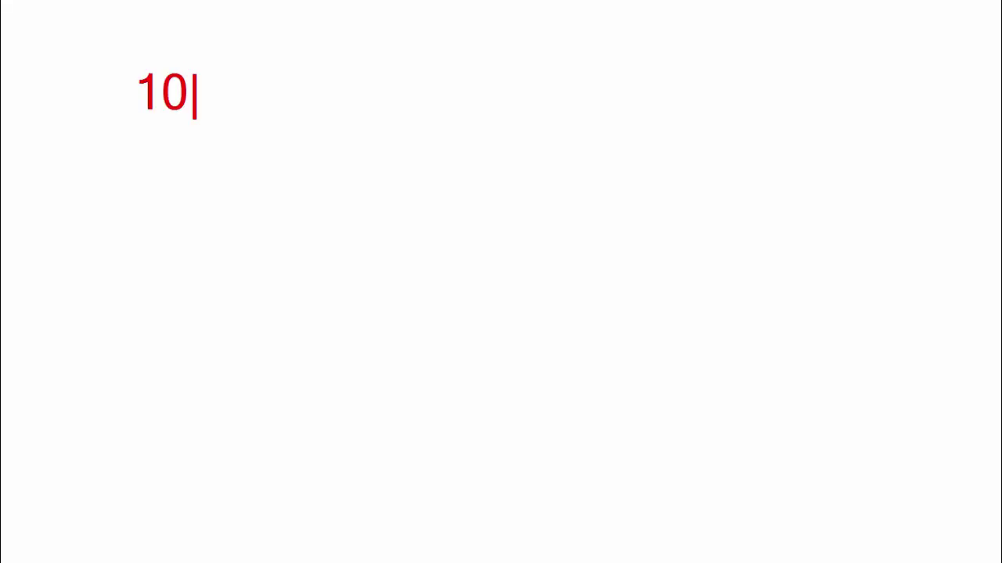
{"action": "type", "text": "^8"}
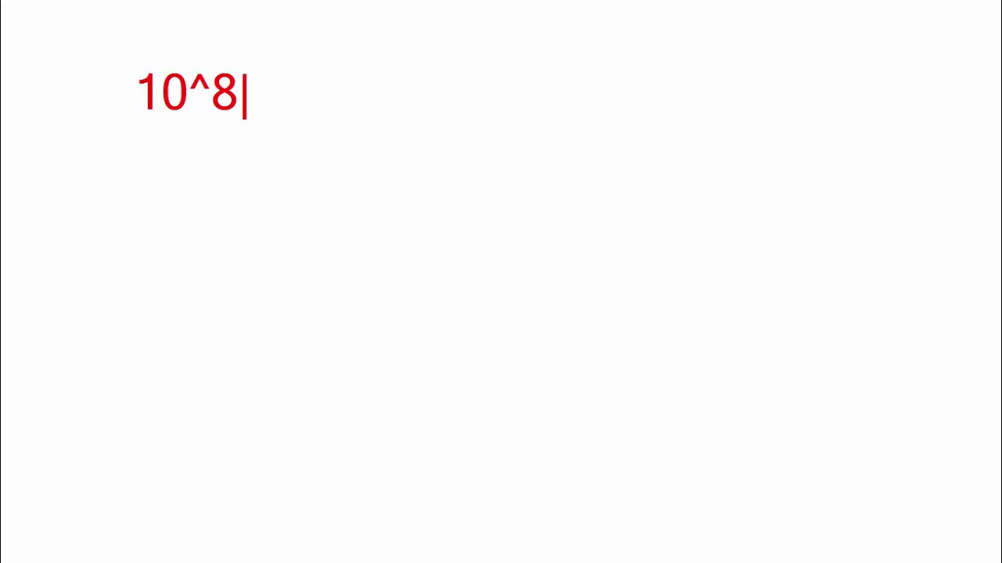
{"action": "type", "text": "/B"}
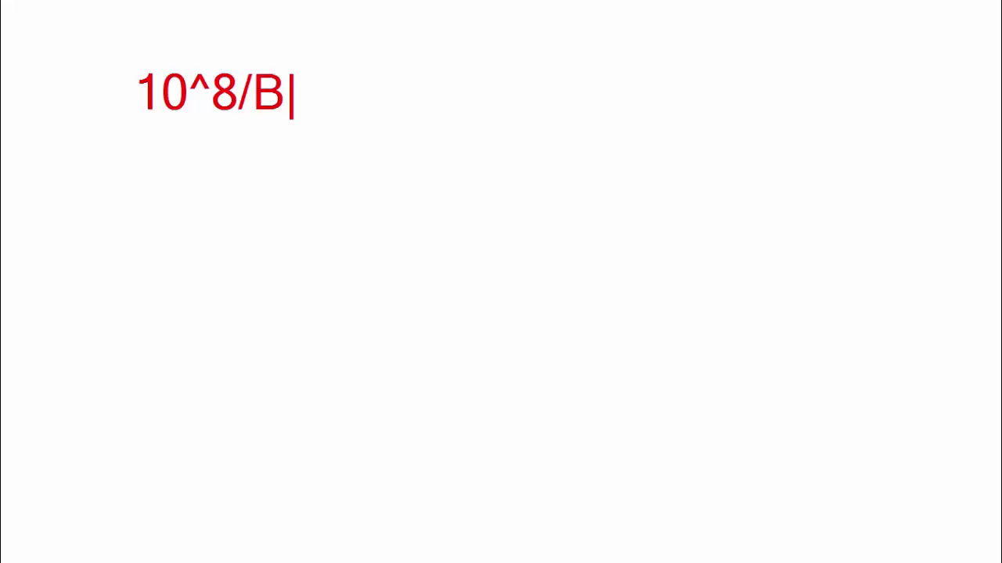
{"action": "type", "text": ".W"}
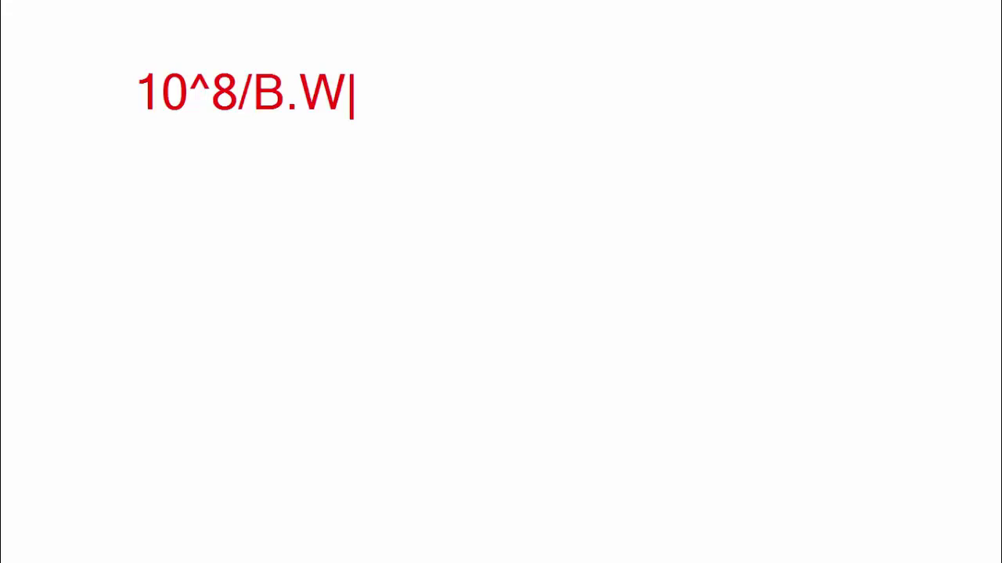
{"action": "key", "text": "Escape"}
{"action": "key", "text": "Escape"}
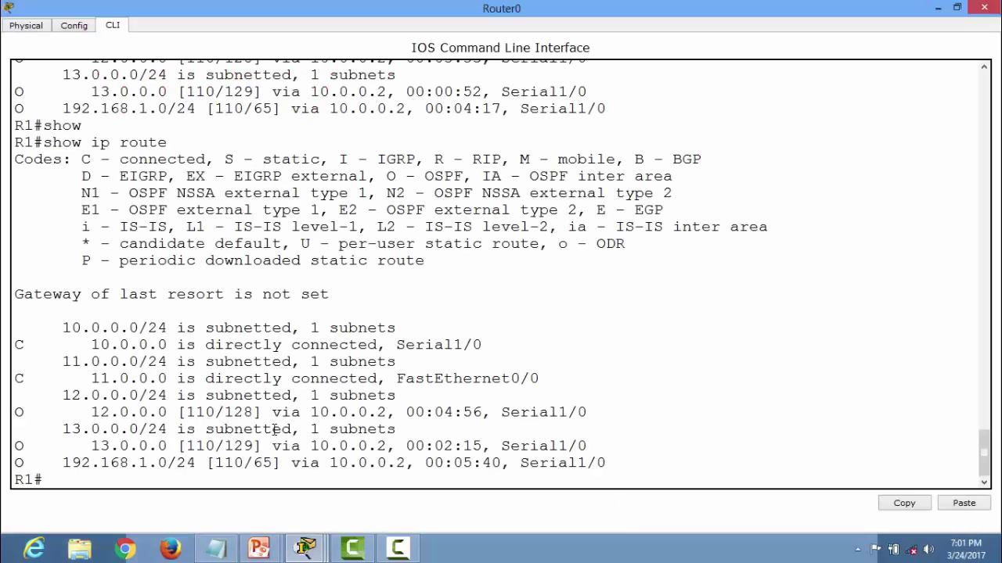
{"action": "left_click_drag", "start_coordinate": [254, 413], "coordinate": [231, 415]}
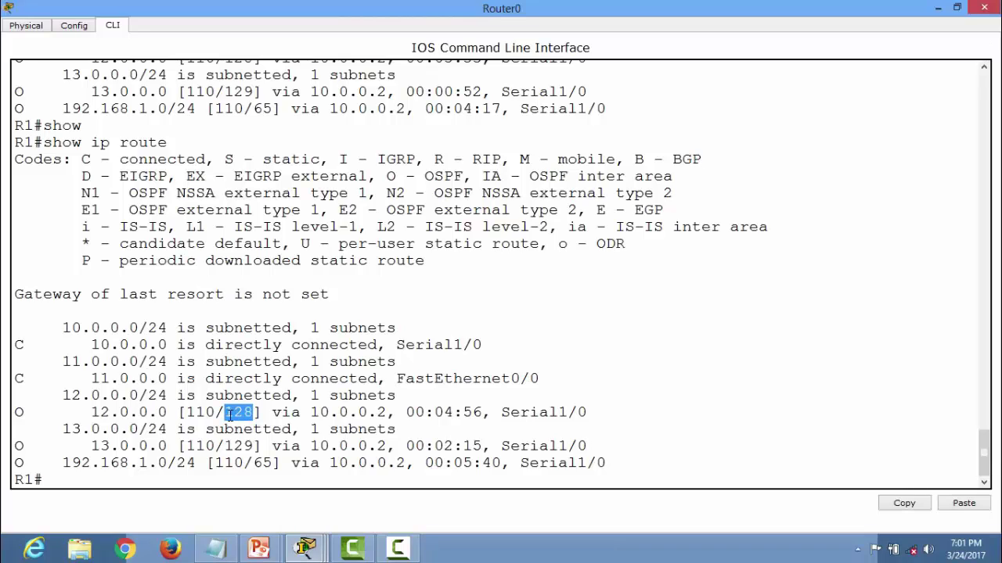
Run show ip ospf neighbor on Router0.
{"action": "left_click", "coordinate": [240, 478]}
{"action": "type", "text": "show ip"}
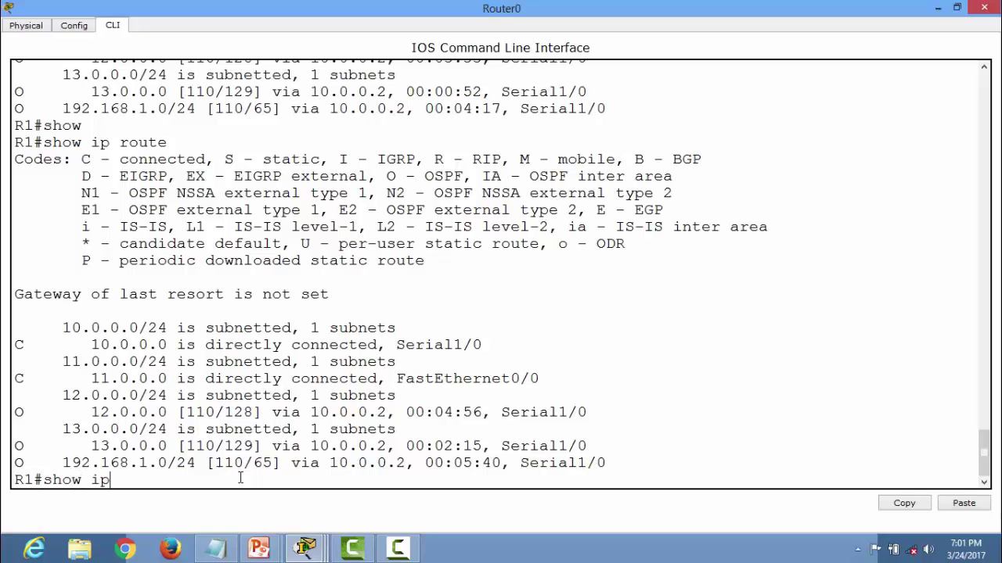
{"action": "type", "text": " ospf"}
{"action": "key", "text": "Tab"}
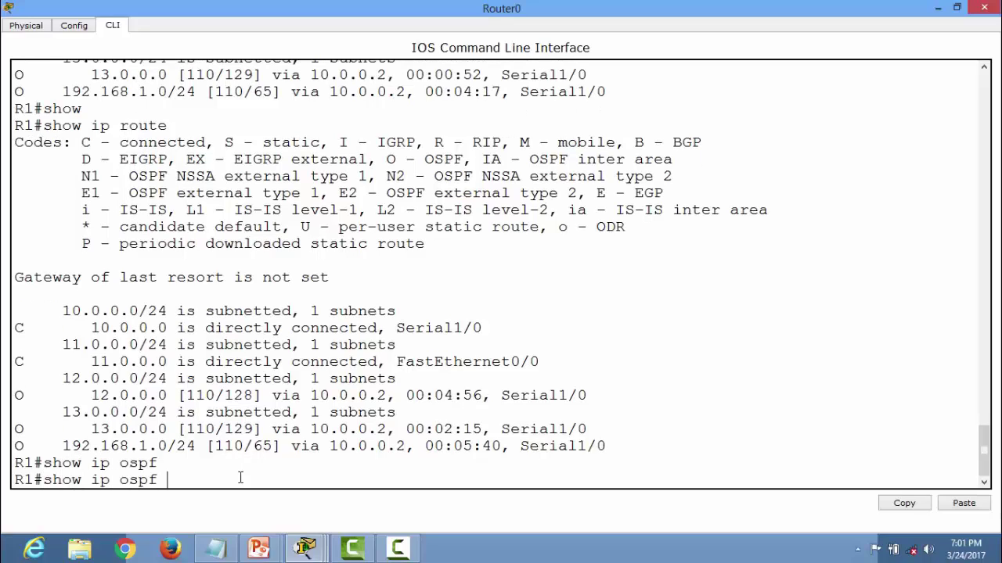
{"action": "type", "text": "ne"}
{"action": "type", "text": "i"}
{"action": "key", "text": "Tab"}
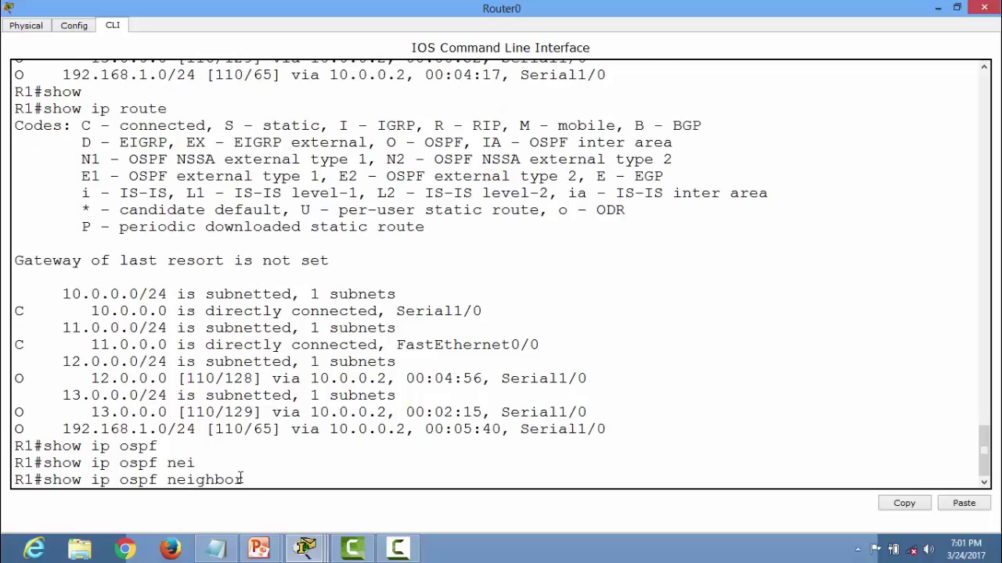
{"action": "key", "text": "Return"}
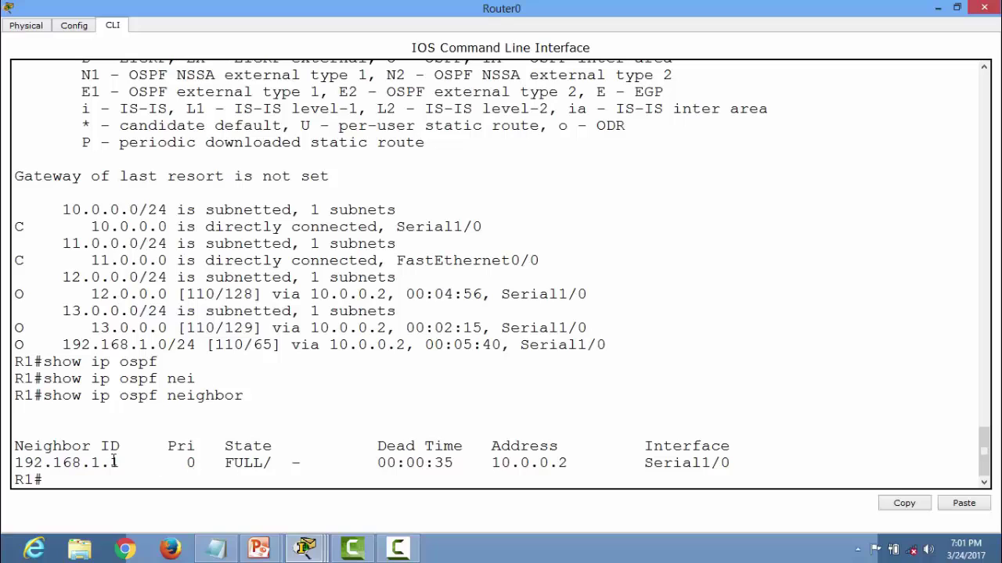
Highlight the neighbor ID, bring up the topology and underline Router1's Fa0/0 address there, clearing the annotation when done.
{"action": "left_click_drag", "start_coordinate": [130, 462], "coordinate": [16, 463]}
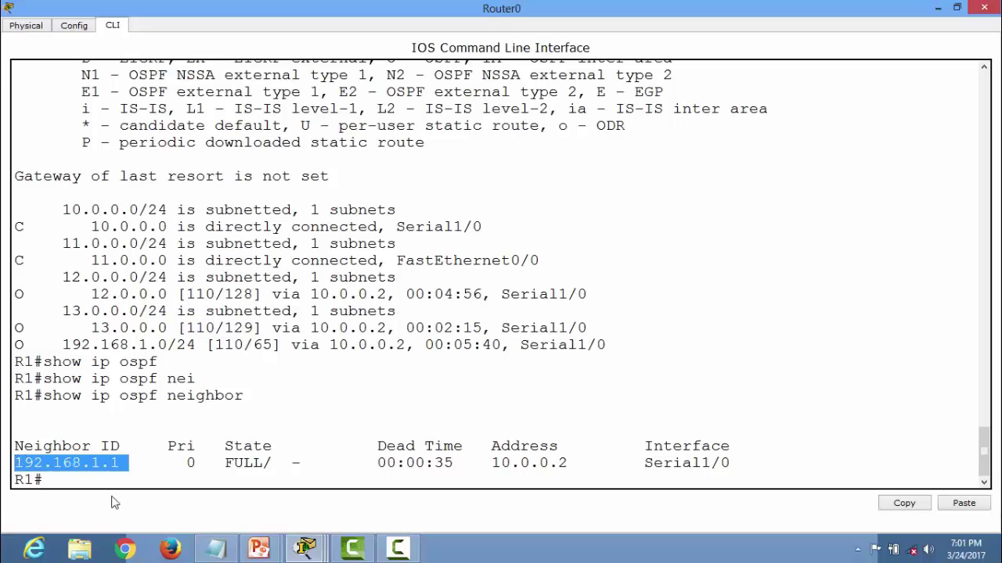
{"action": "mouse_move", "coordinate": [305, 547]}
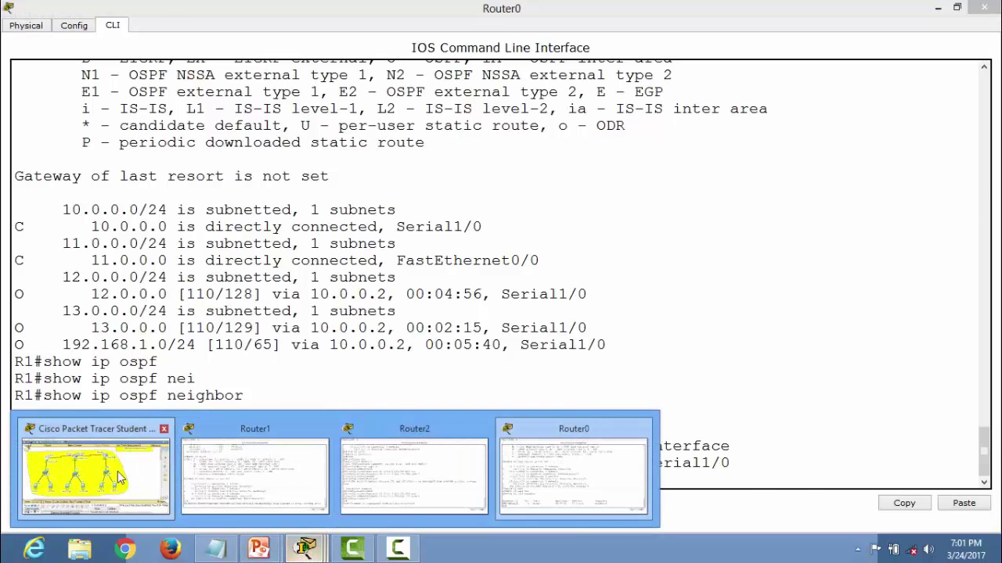
{"action": "left_click", "coordinate": [94, 474]}
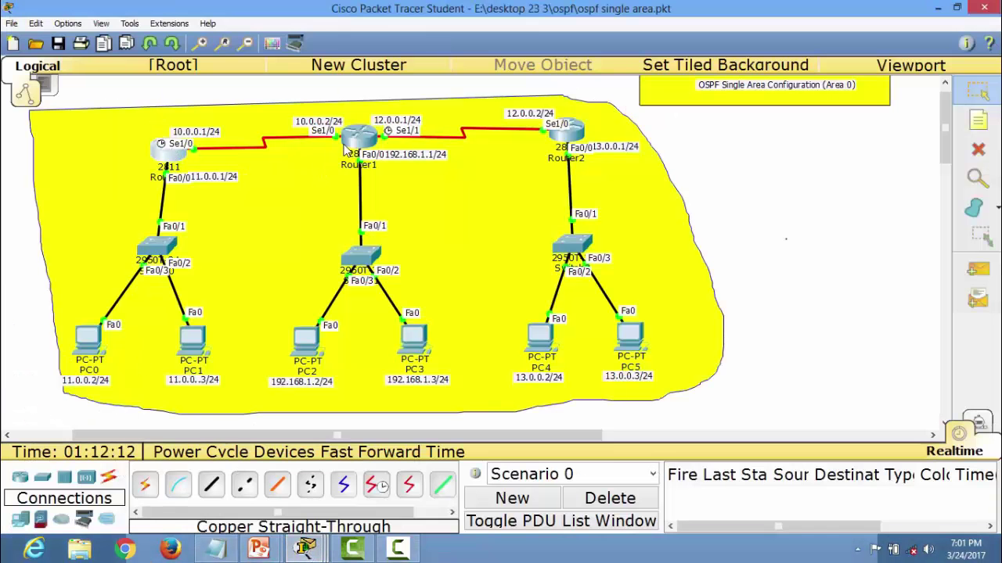
{"action": "left_click", "coordinate": [447, 166]}
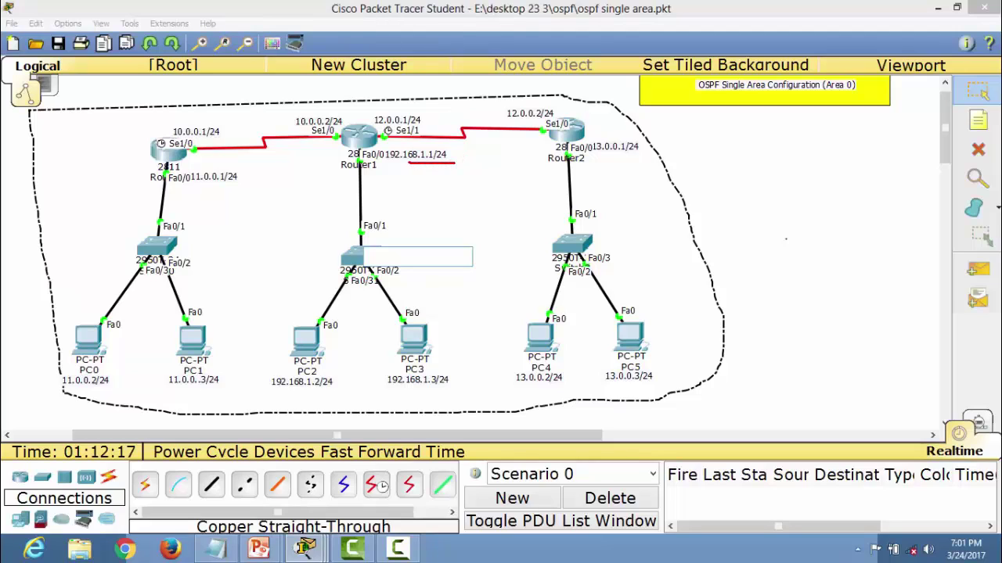
{"action": "left_click_drag", "start_coordinate": [408, 163], "coordinate": [365, 163]}
{"action": "key", "text": "Escape"}
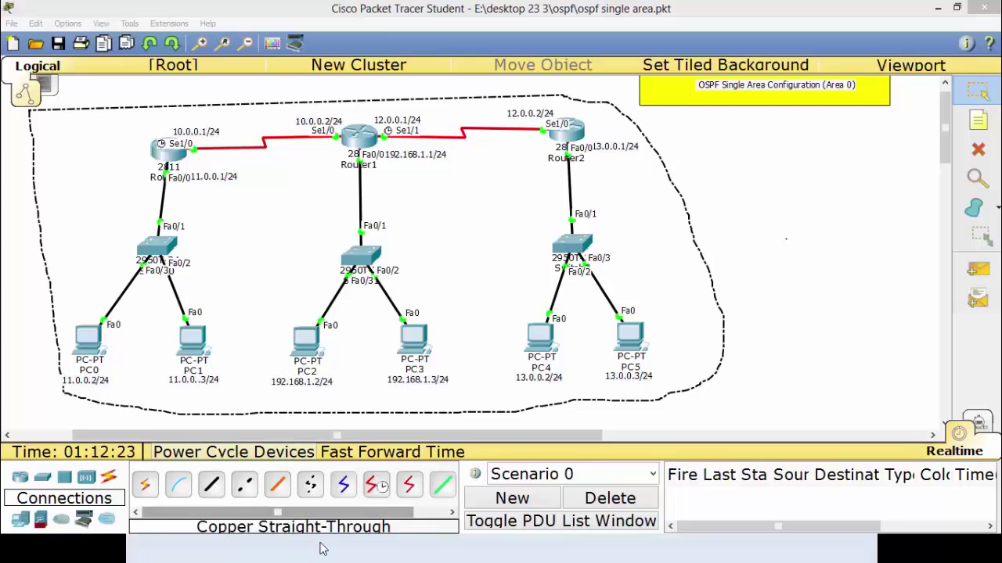
Return to Router0's command line and highlight the neighbor entry's state, ID and address.
{"action": "left_click", "coordinate": [370, 255]}
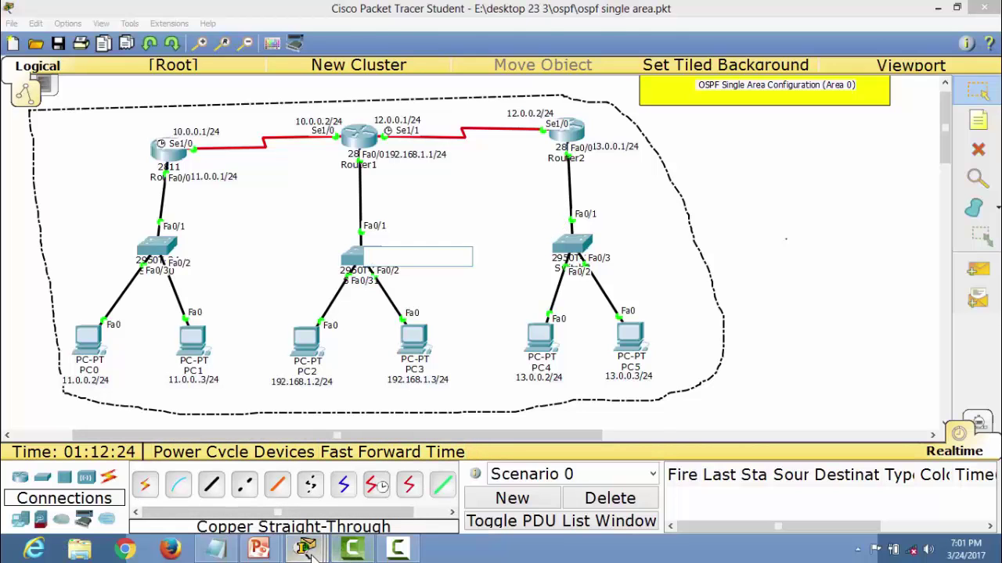
{"action": "mouse_move", "coordinate": [305, 550]}
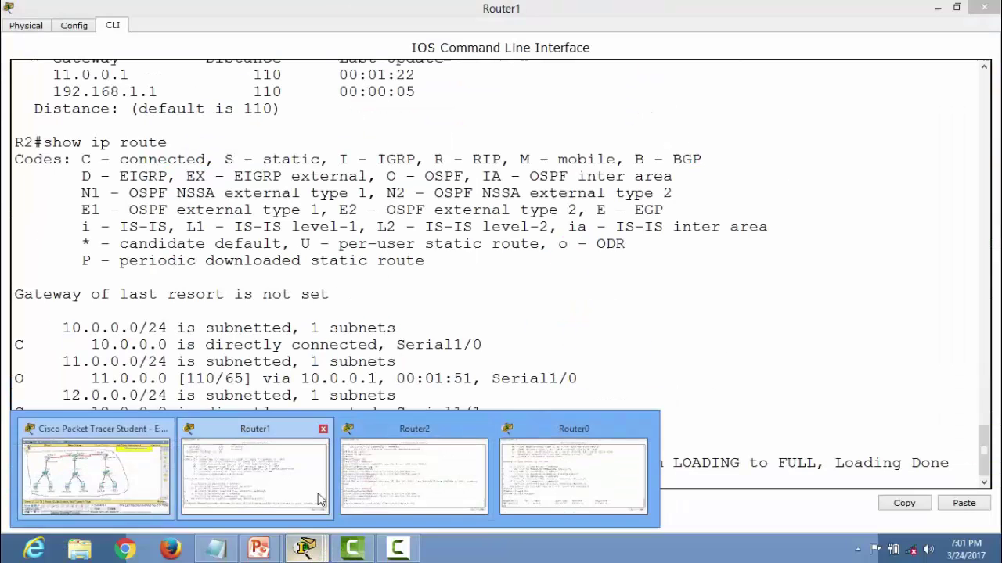
{"action": "left_click", "coordinate": [319, 499]}
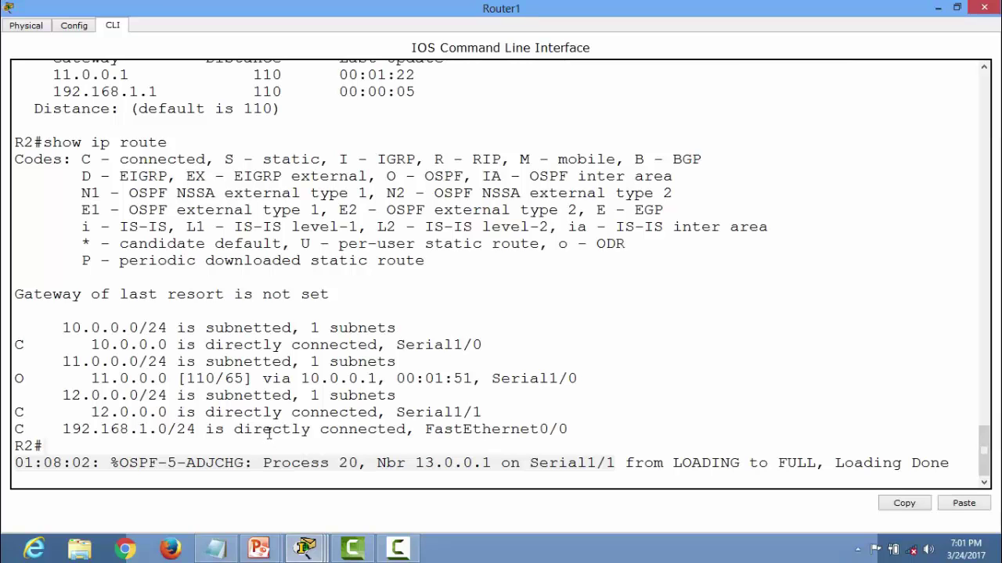
{"action": "mouse_move", "coordinate": [305, 551]}
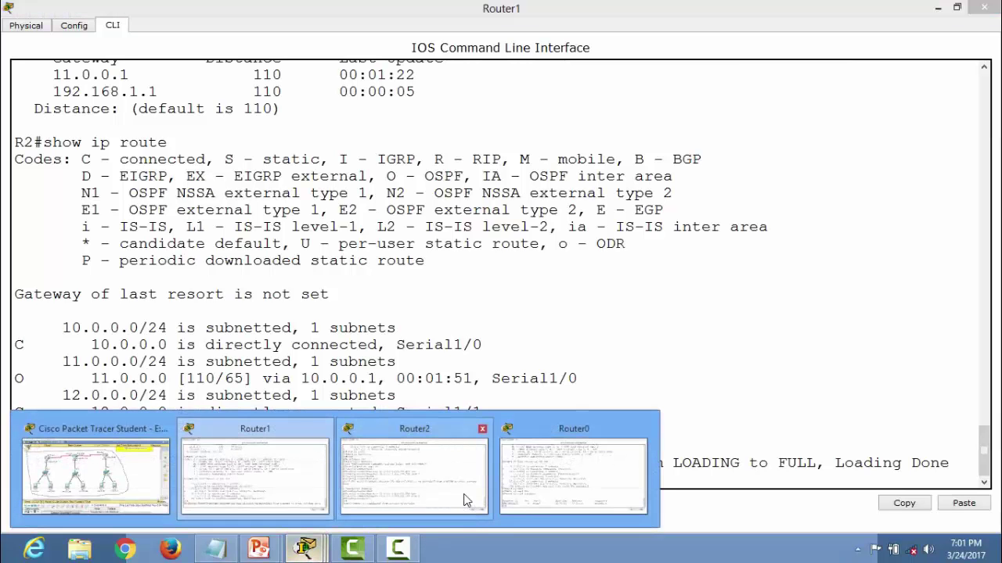
{"action": "left_click", "coordinate": [554, 466]}
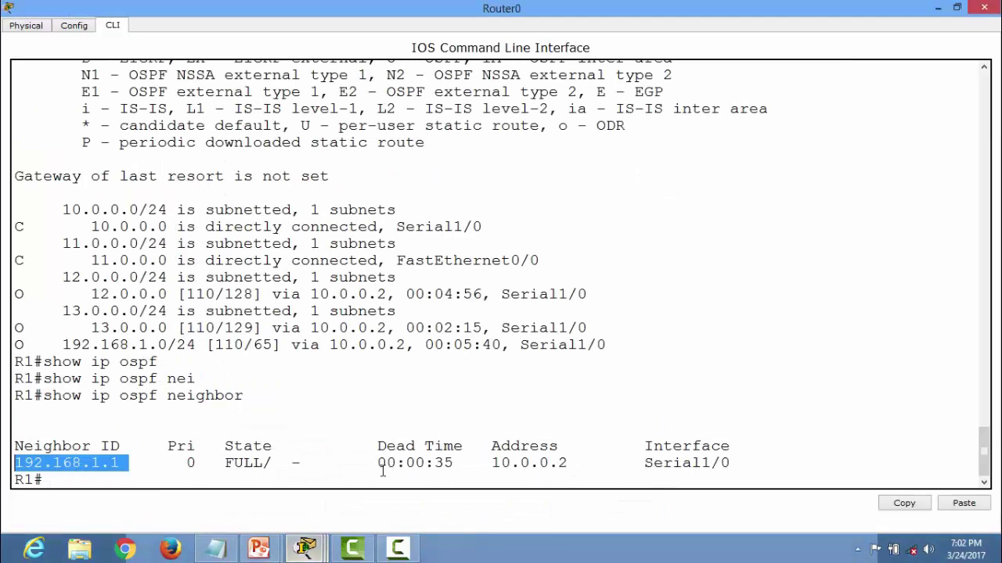
{"action": "left_click", "coordinate": [273, 462]}
{"action": "left_click_drag", "start_coordinate": [273, 462], "coordinate": [225, 461]}
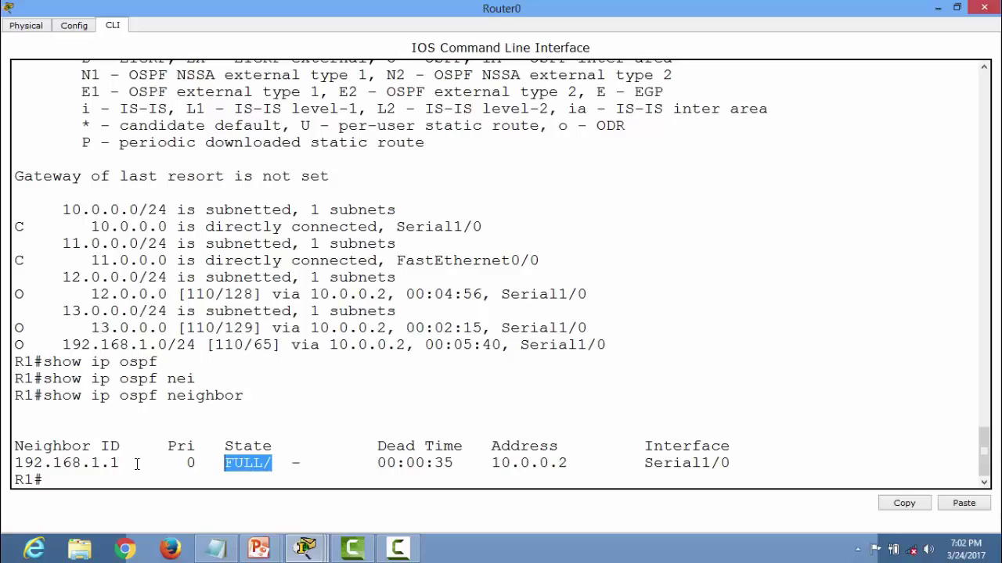
{"action": "left_click_drag", "start_coordinate": [121, 462], "coordinate": [25, 467]}
{"action": "left_click_drag", "start_coordinate": [570, 464], "coordinate": [496, 468]}
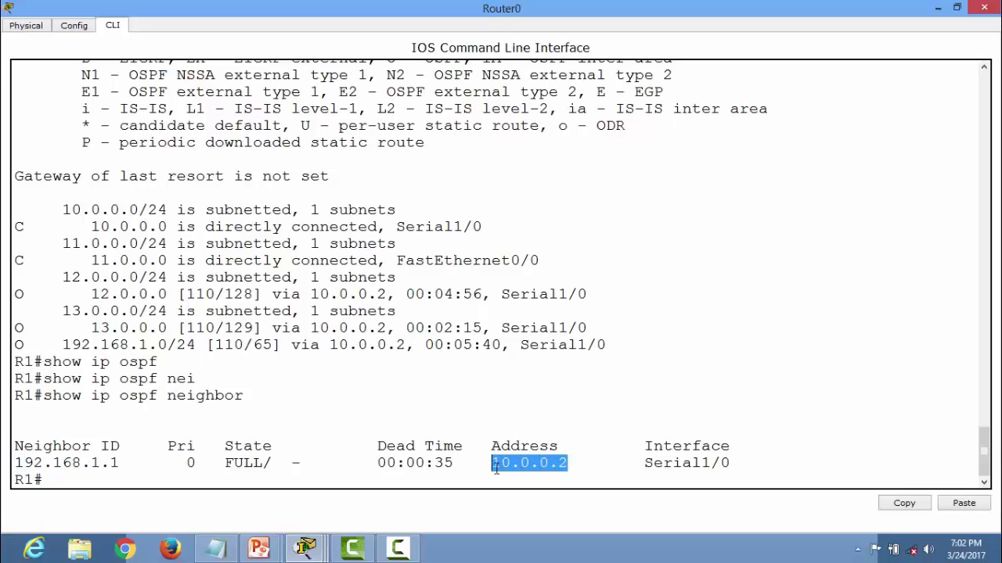
Close the open router windows and box Router0 and its link to Router1 on the topology, clearing the marks when done.
{"action": "left_click", "coordinate": [984, 7]}
{"action": "left_click", "coordinate": [984, 7]}
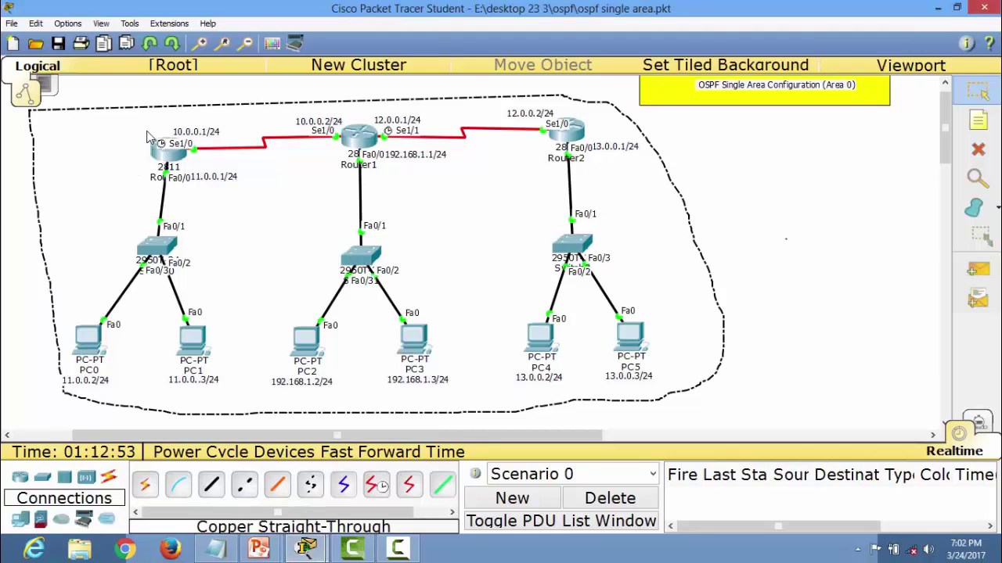
{"action": "mouse_move", "coordinate": [143, 127]}
{"action": "left_mouse_down"}
{"action": "mouse_move", "coordinate": [179, 166]}
{"action": "mouse_move", "coordinate": [203, 166]}
{"action": "mouse_move", "coordinate": [232, 140]}
{"action": "mouse_move", "coordinate": [331, 131]}
{"action": "left_mouse_up"}
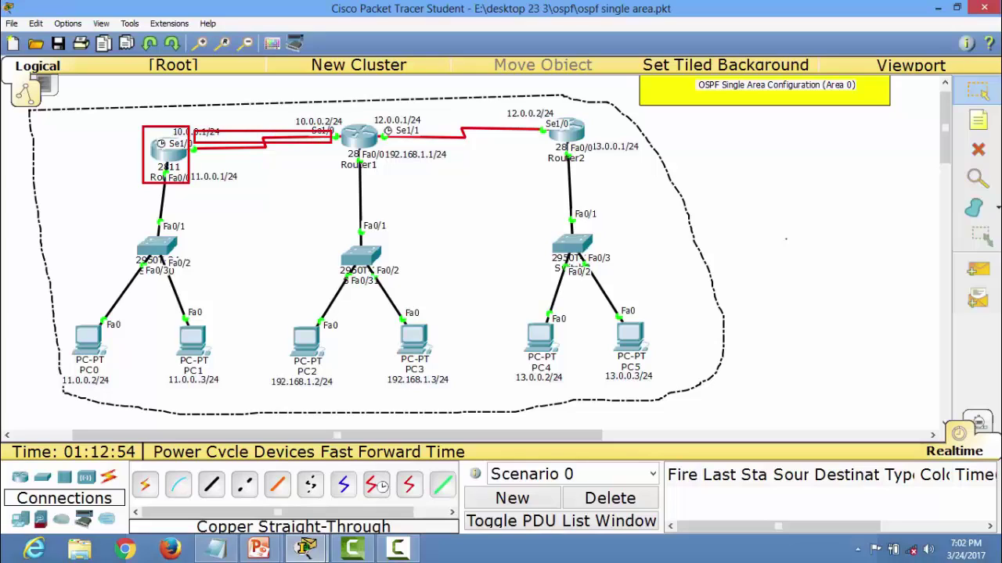
{"action": "key", "text": "Escape"}
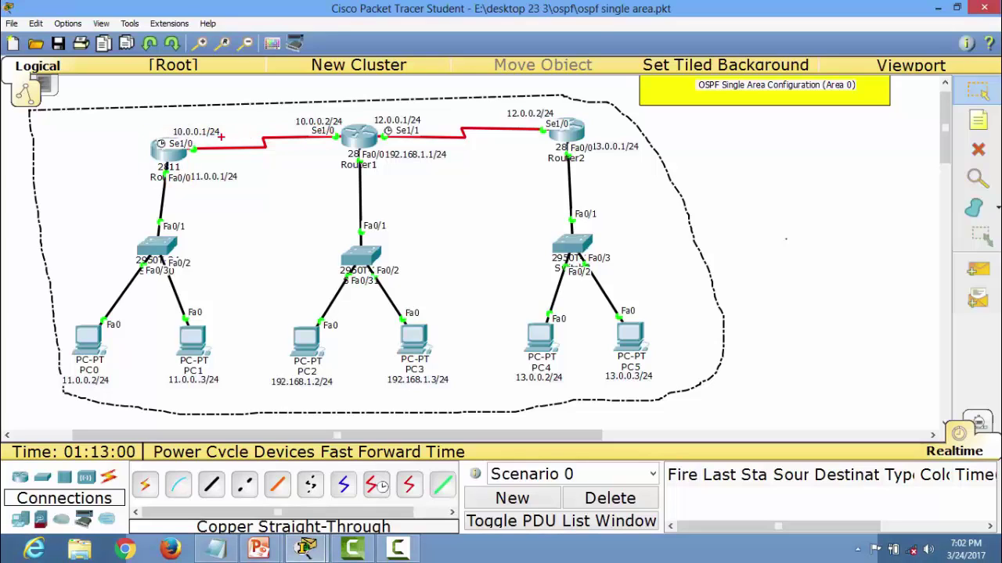
Annotate the topology with boxes around Router0, Router1 and Router1's Fa0/0 address and an arrow from Router0 to Router1, clearing them when done.
{"action": "left_click_drag", "start_coordinate": [139, 130], "coordinate": [194, 166]}
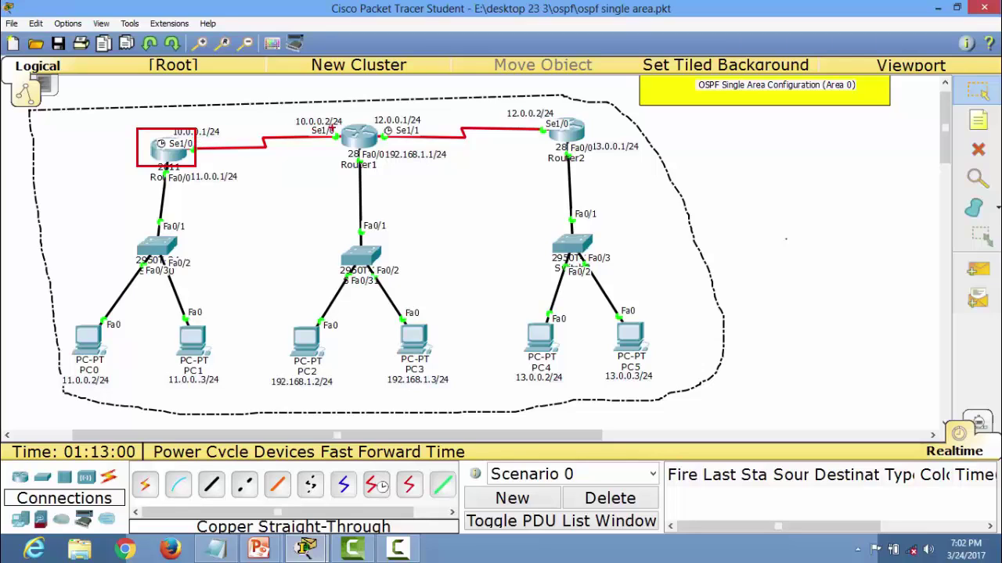
{"action": "mouse_move", "coordinate": [332, 127]}
{"action": "left_mouse_down"}
{"action": "mouse_move", "coordinate": [163, 148]}
{"action": "mouse_move", "coordinate": [196, 142]}
{"action": "left_mouse_up"}
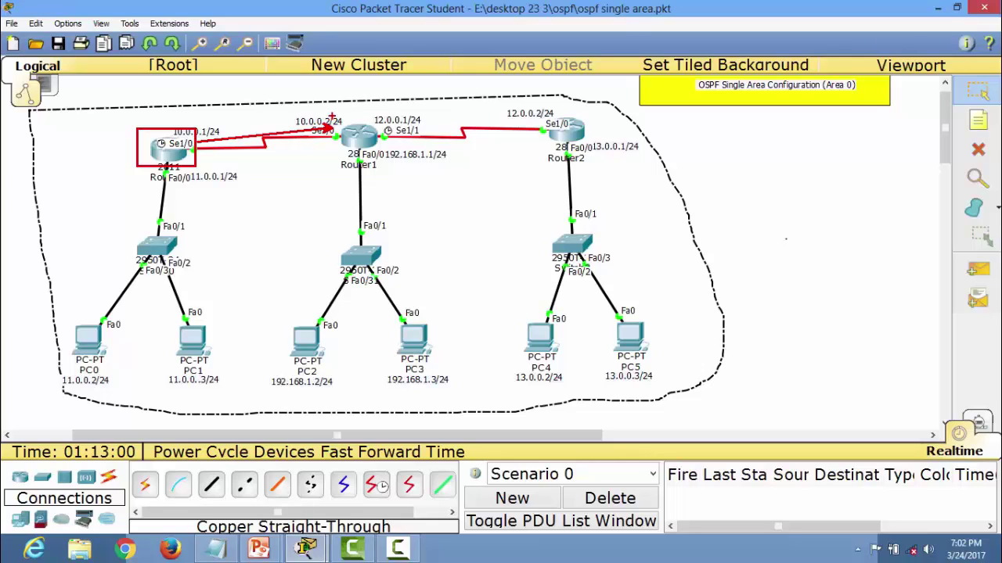
{"action": "left_click_drag", "start_coordinate": [332, 116], "coordinate": [359, 163]}
{"action": "key", "text": "ctrl+z"}
{"action": "mouse_move", "coordinate": [332, 116]}
{"action": "left_mouse_down"}
{"action": "mouse_move", "coordinate": [360, 152]}
{"action": "mouse_move", "coordinate": [387, 150]}
{"action": "left_mouse_up"}
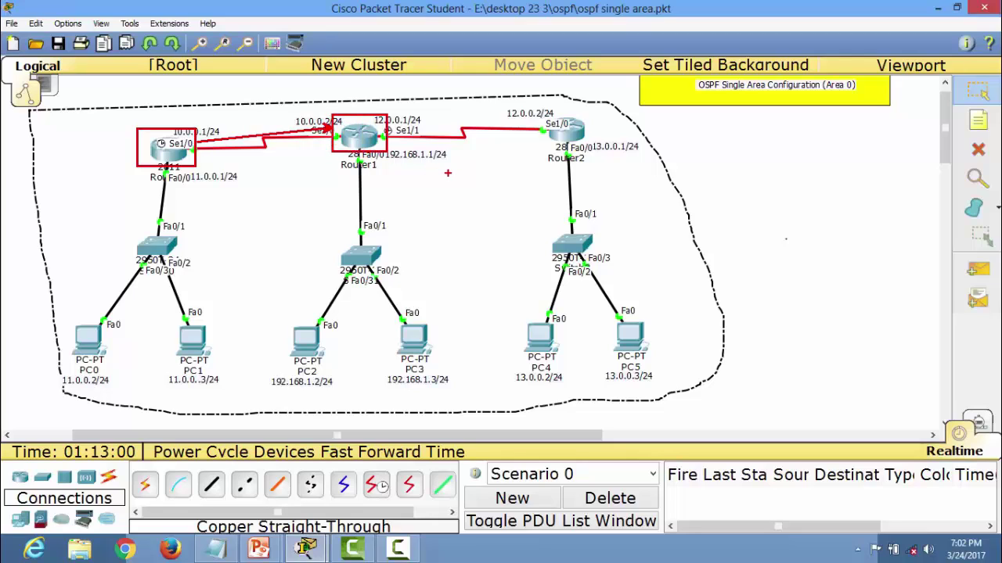
{"action": "left_click_drag", "start_coordinate": [448, 173], "coordinate": [356, 147]}
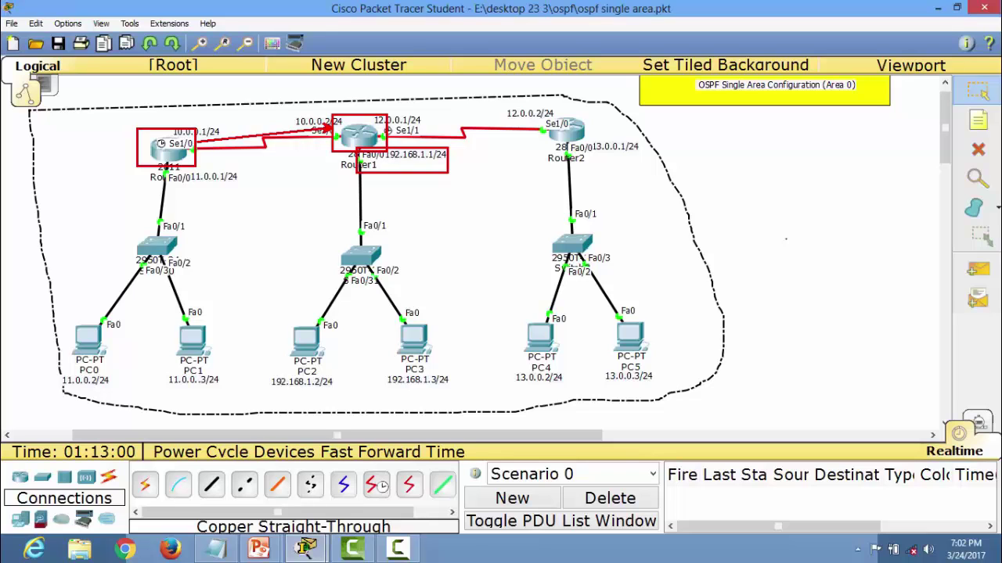
{"action": "key", "text": "Escape"}
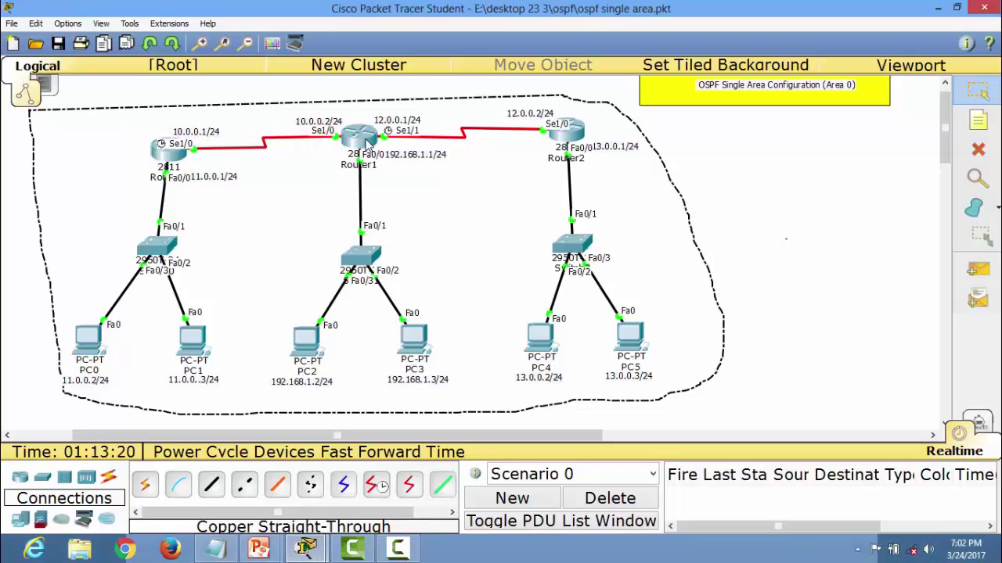
Open Router1's command line full screen and display its routing table with show ip route.
{"action": "left_click", "coordinate": [366, 143]}
{"action": "double_click", "coordinate": [395, 94]}
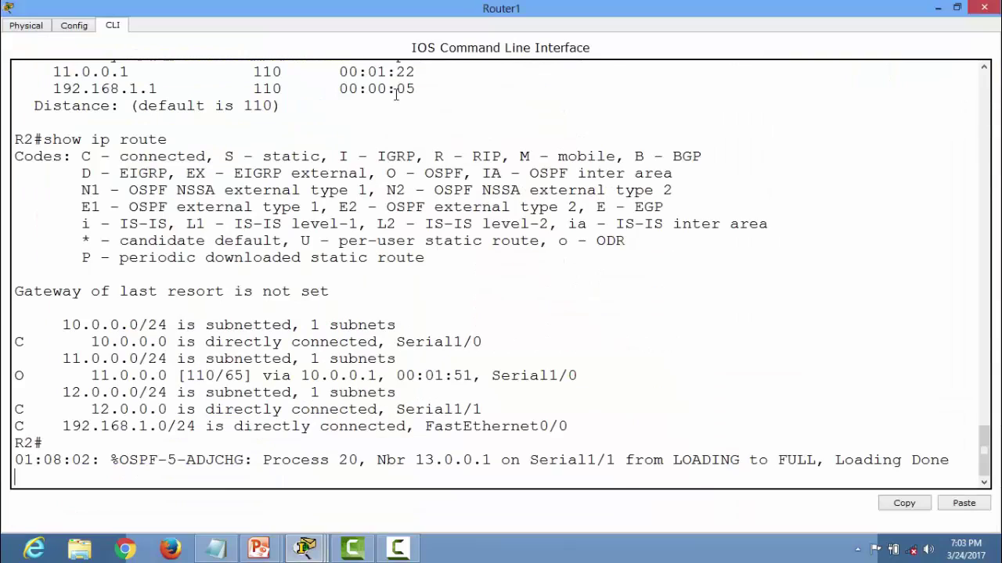
{"action": "key", "text": "Return"}
{"action": "key", "text": "Return"}
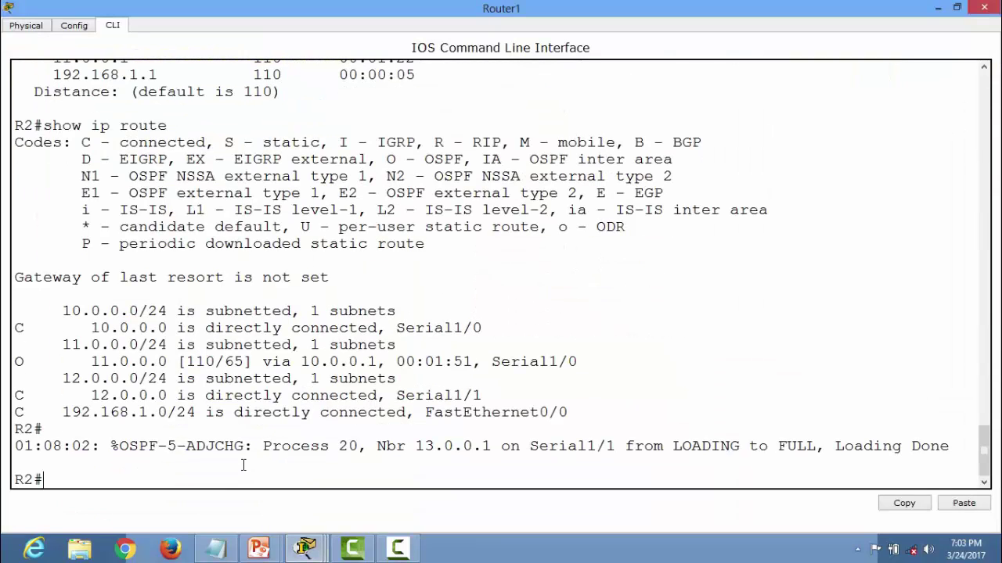
{"action": "type", "text": "show ip "}
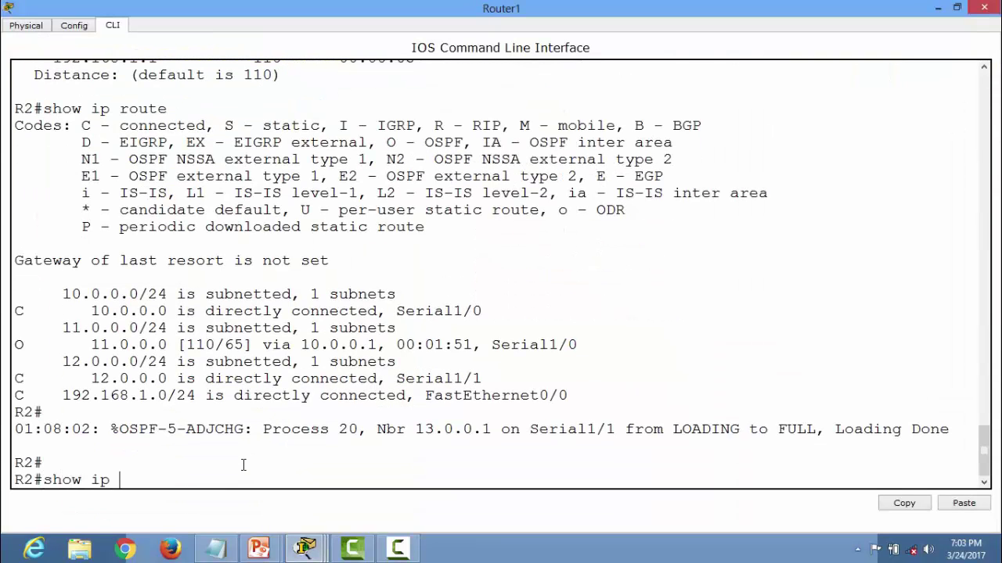
{"action": "type", "text": "route"}
{"action": "key", "text": "Return"}
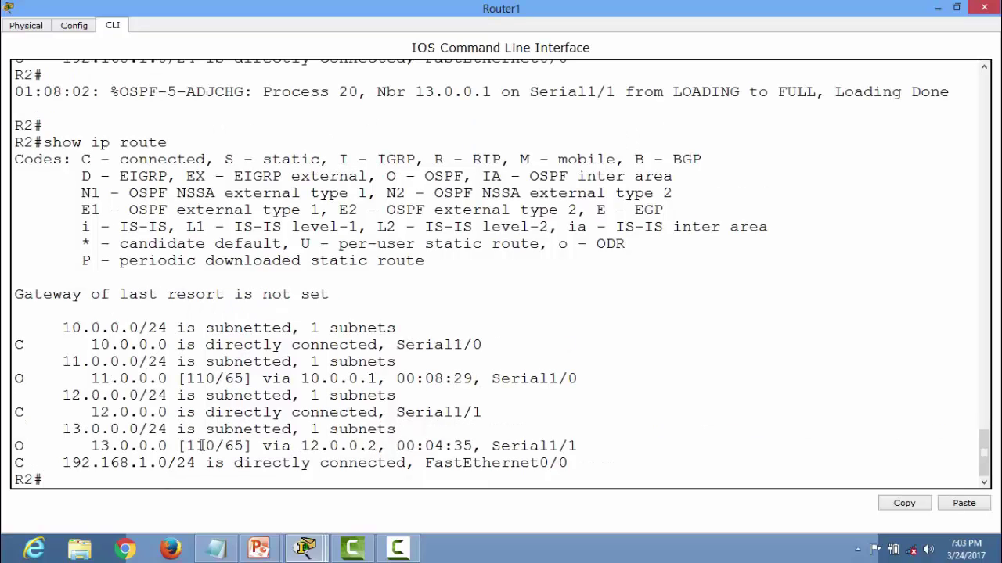
Highlight the 11.0.0.0 network and the OSPF code of the 13.0.0.0 route, and compare the routes with both ends of the topology.
{"action": "left_click_drag", "start_coordinate": [88, 380], "coordinate": [137, 380]}
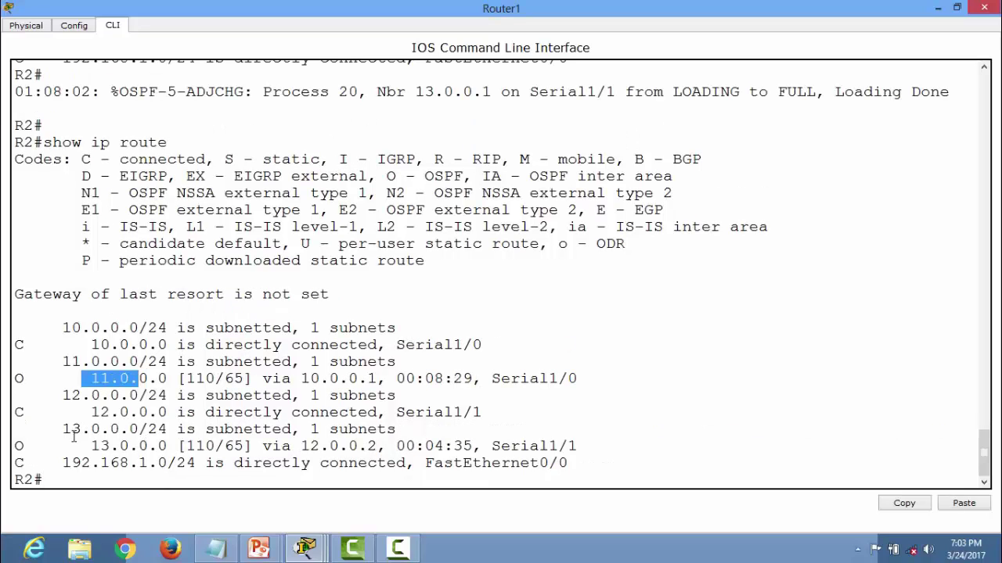
{"action": "left_click", "coordinate": [957, 8]}
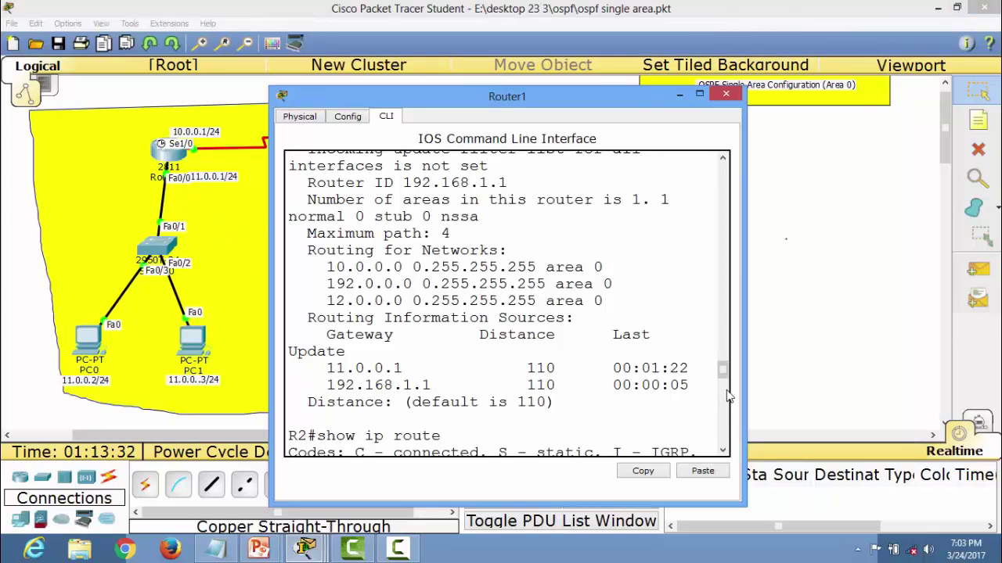
{"action": "left_click_drag", "start_coordinate": [722, 370], "coordinate": [731, 442]}
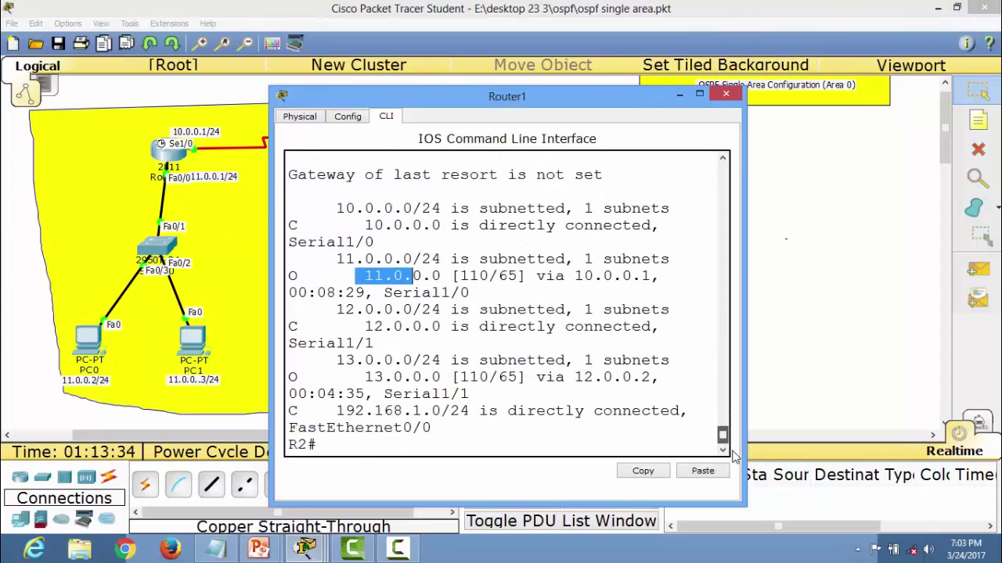
{"action": "mouse_move", "coordinate": [361, 377]}
{"action": "left_mouse_down"}
{"action": "mouse_move", "coordinate": [383, 377]}
{"action": "mouse_move", "coordinate": [298, 377]}
{"action": "mouse_move", "coordinate": [347, 377]}
{"action": "left_mouse_up"}
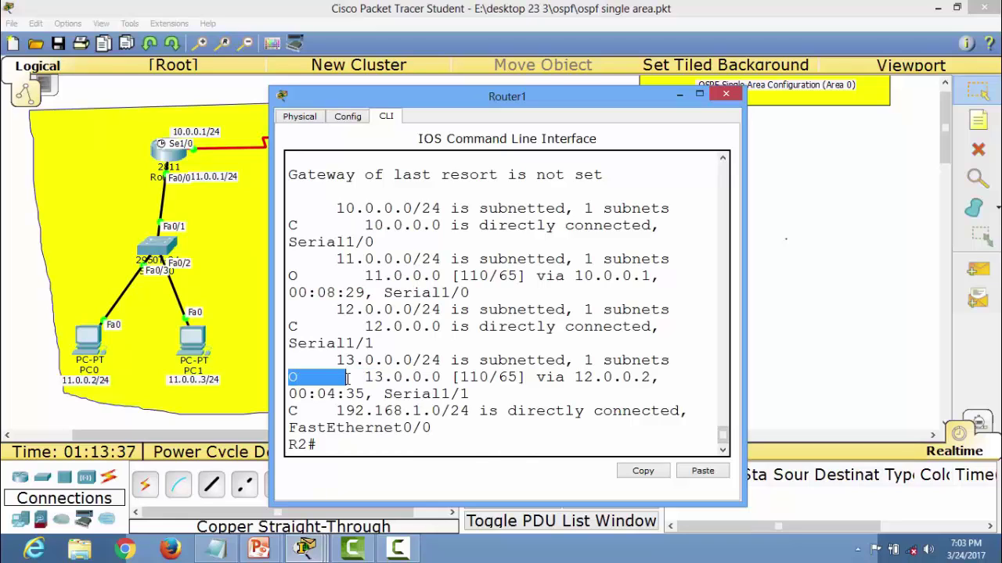
{"action": "left_click_drag", "start_coordinate": [663, 102], "coordinate": [1000, 92]}
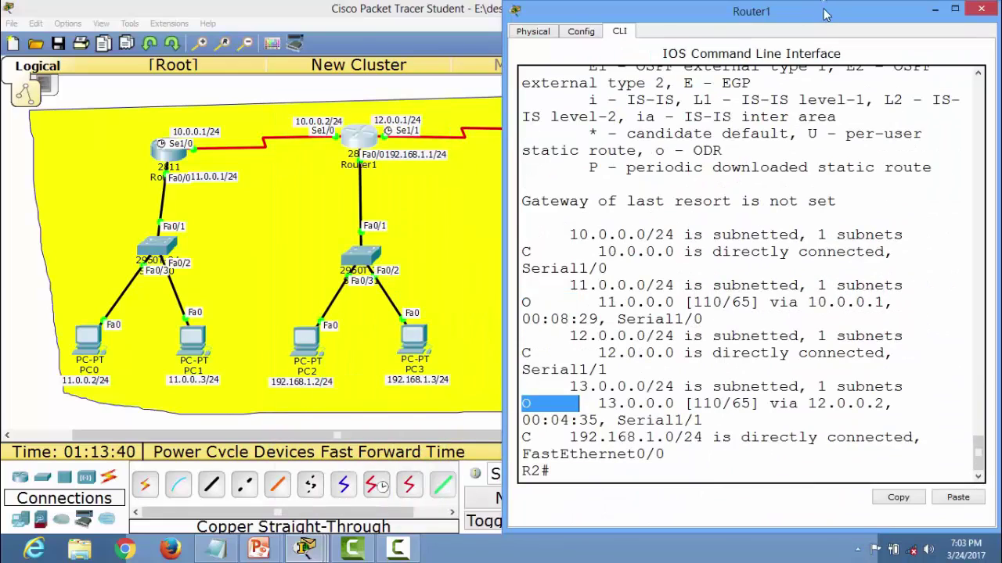
{"action": "double_click", "coordinate": [826, 14]}
{"action": "left_click_drag", "start_coordinate": [571, 114], "coordinate": [237, 135]}
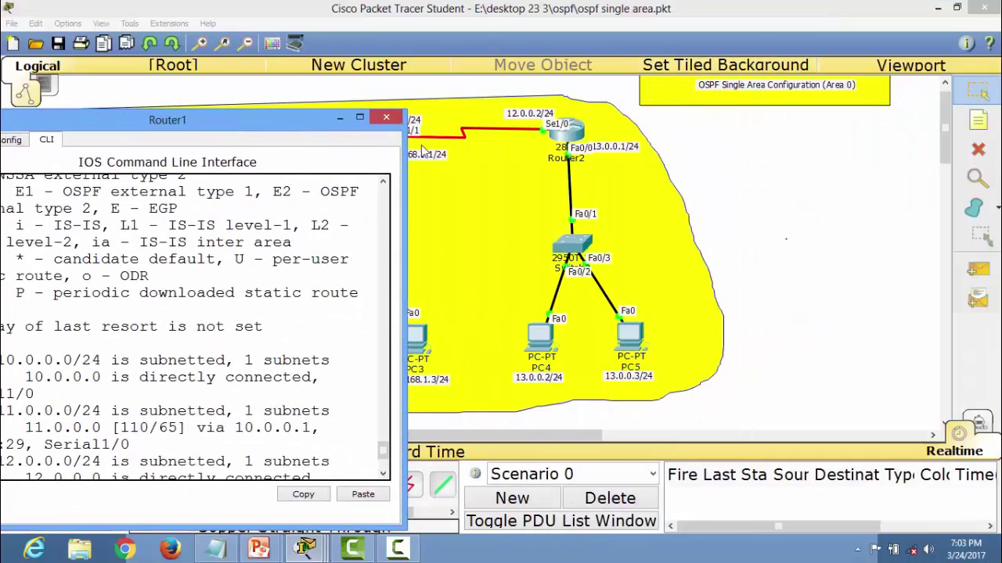
{"action": "double_click", "coordinate": [198, 119]}
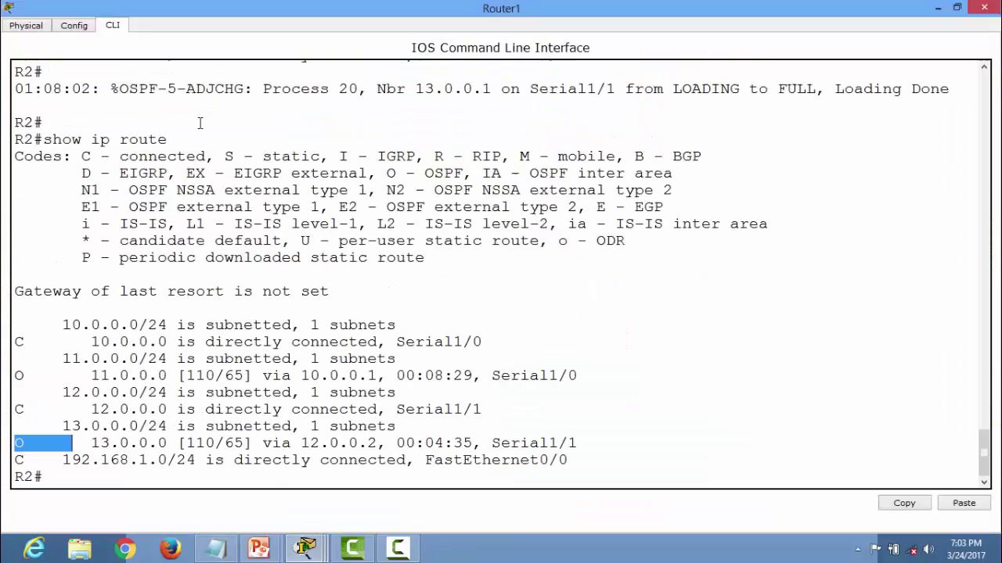
List Router1's OSPF neighbors with show ip ospf neighbor.
{"action": "left_click", "coordinate": [230, 480]}
{"action": "type", "text": "sho"}
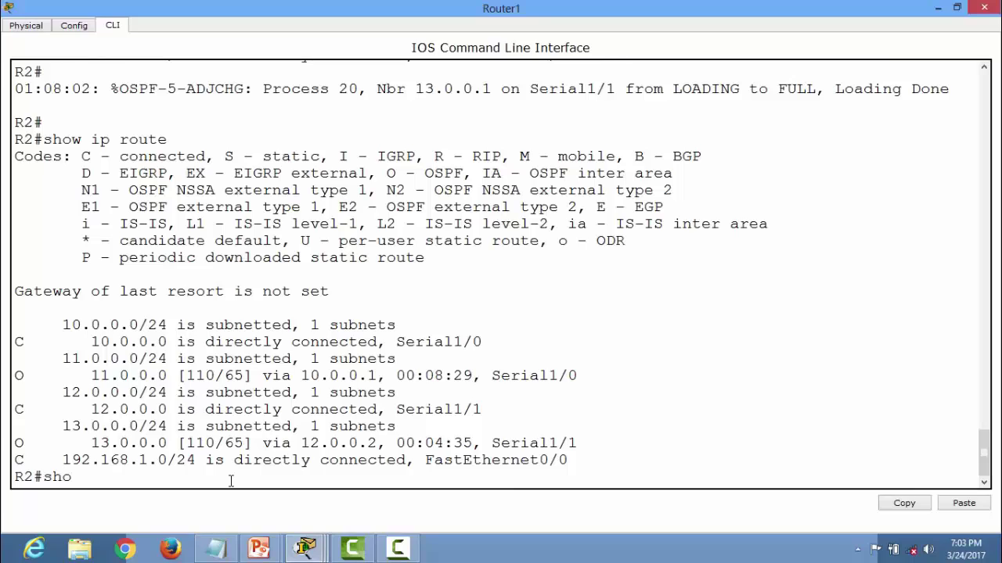
{"action": "type", "text": "w ip ospf ne"}
{"action": "key", "text": "Tab"}
{"action": "key", "text": "Return"}
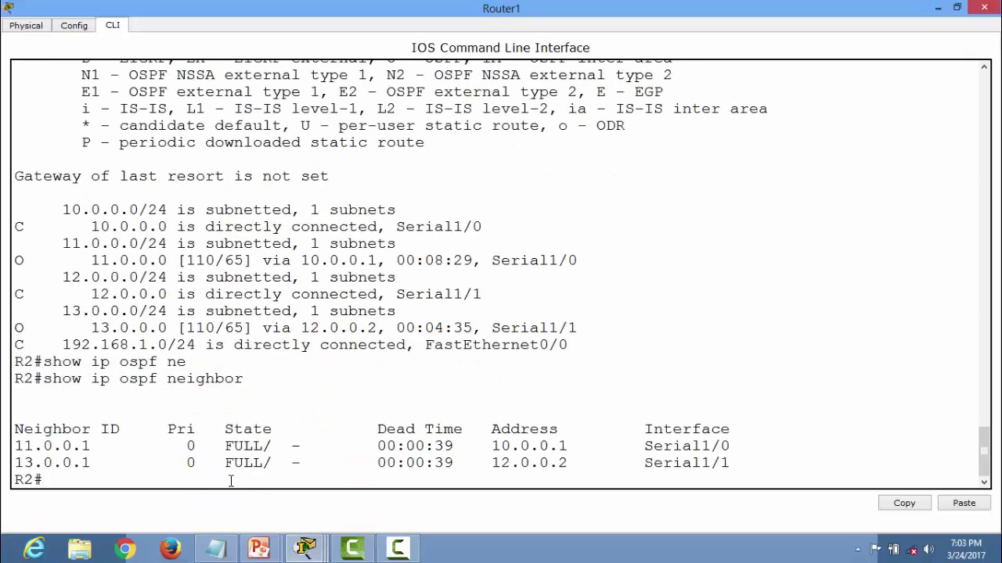
Compare Router1's neighbor table with the topology side by side and return the command line to full screen.
{"action": "left_click", "coordinate": [962, 14]}
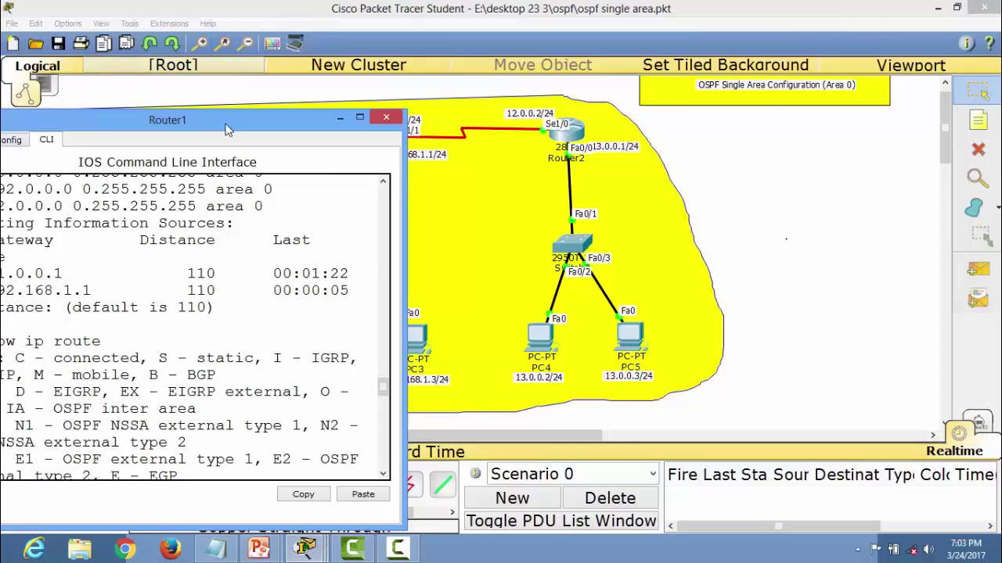
{"action": "left_click_drag", "start_coordinate": [225, 124], "coordinate": [815, 27]}
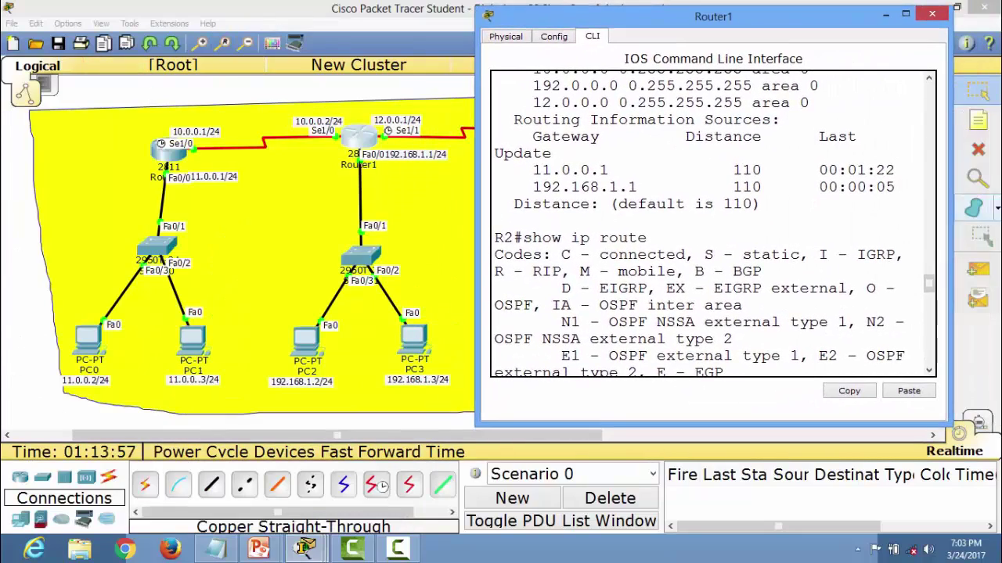
{"action": "left_click_drag", "start_coordinate": [928, 286], "coordinate": [928, 364]}
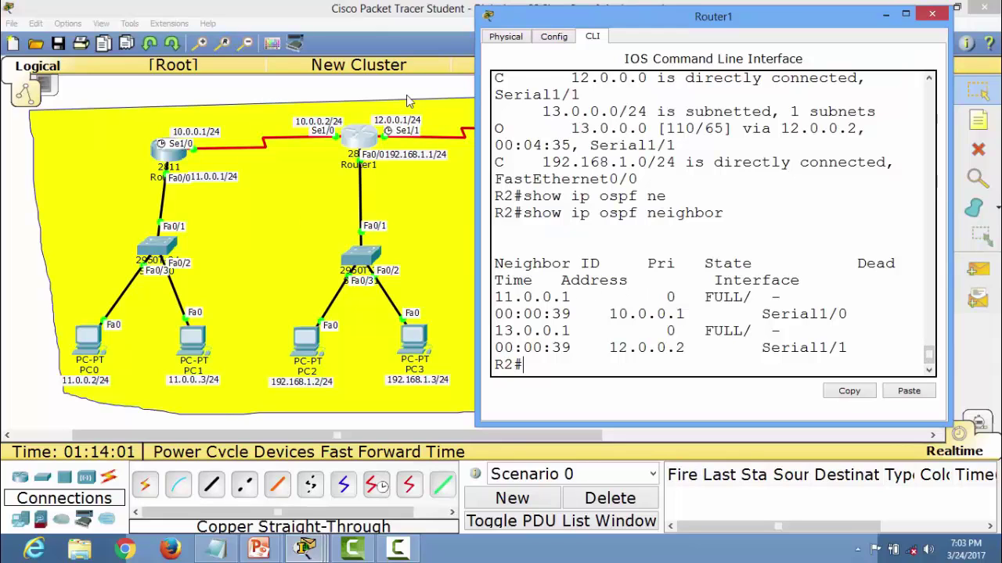
{"action": "left_click", "coordinate": [905, 13]}
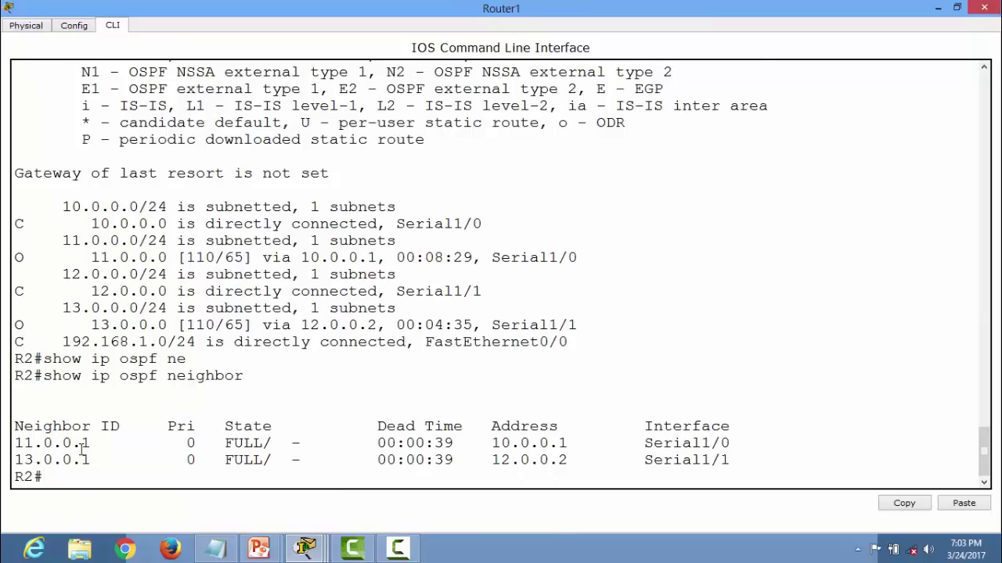
Highlight the 13.0.0.1 neighbor ID and the address column entries of both neighbors.
{"action": "left_click_drag", "start_coordinate": [91, 460], "coordinate": [14, 457]}
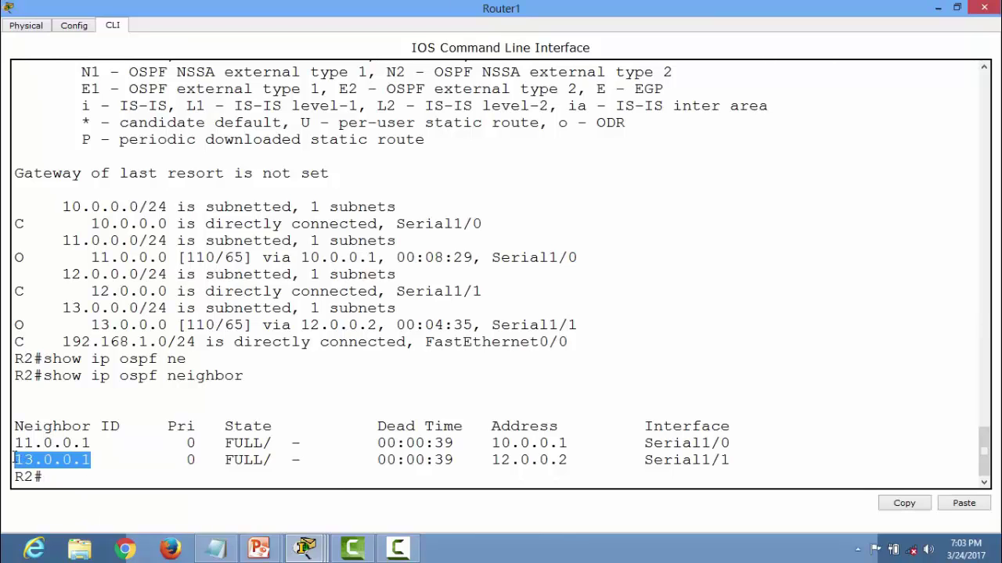
{"action": "left_click_drag", "start_coordinate": [570, 443], "coordinate": [511, 425]}
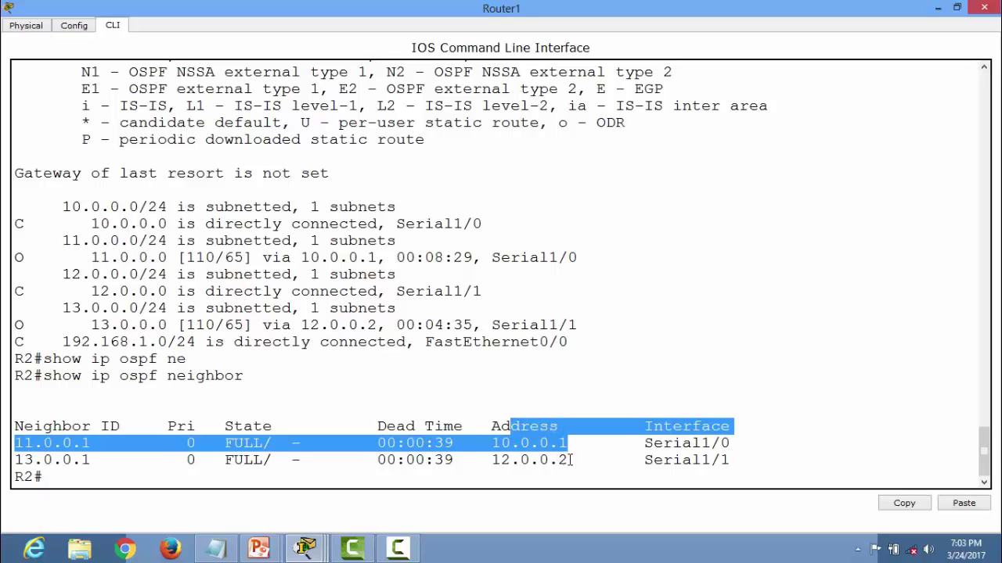
{"action": "left_click_drag", "start_coordinate": [570, 460], "coordinate": [491, 443]}
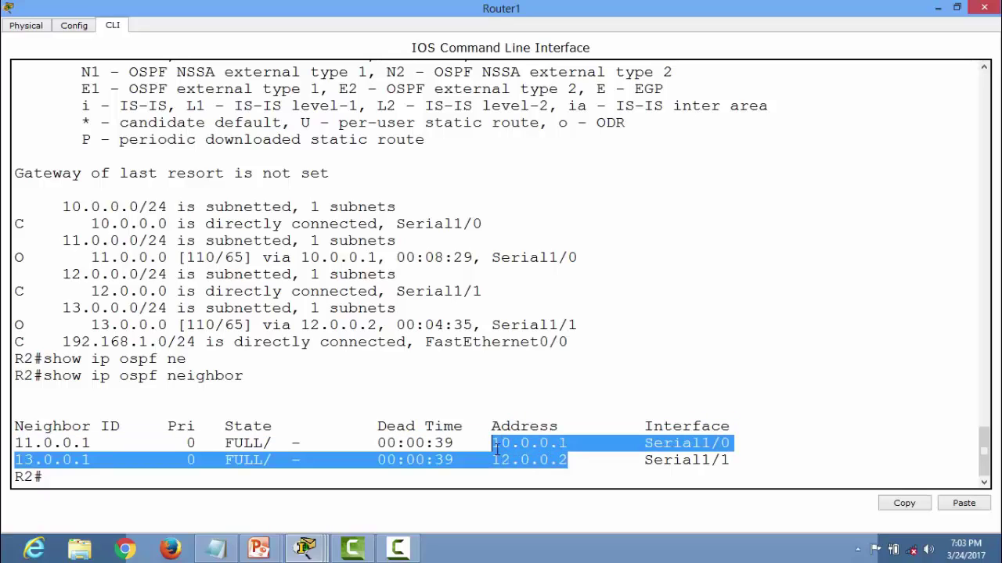
Check Router0 on the topology and highlight the 11.0.0.1 neighbor's ID, address and interface in Router1's command line.
{"action": "left_click", "coordinate": [943, 8]}
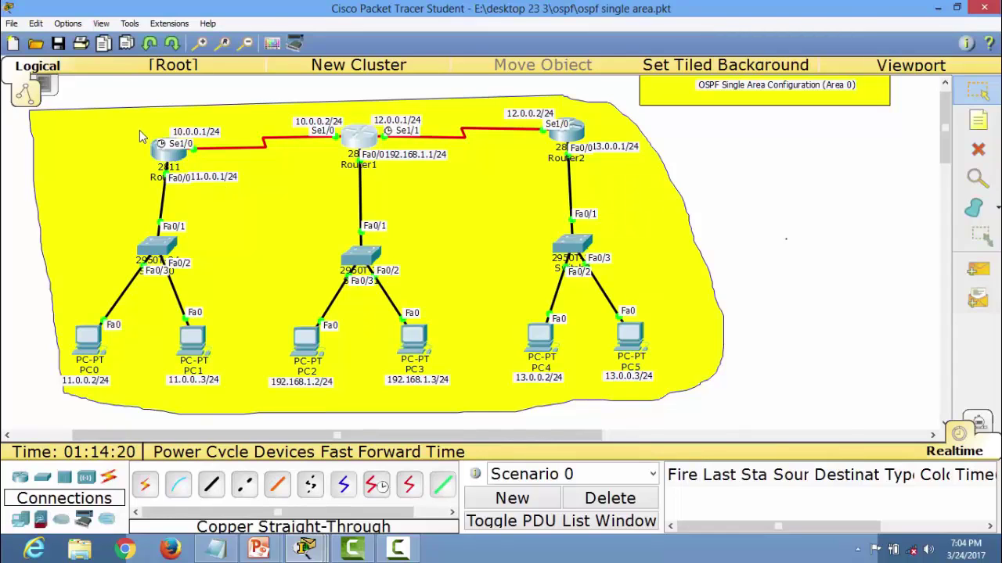
{"action": "left_click_drag", "start_coordinate": [135, 119], "coordinate": [259, 223]}
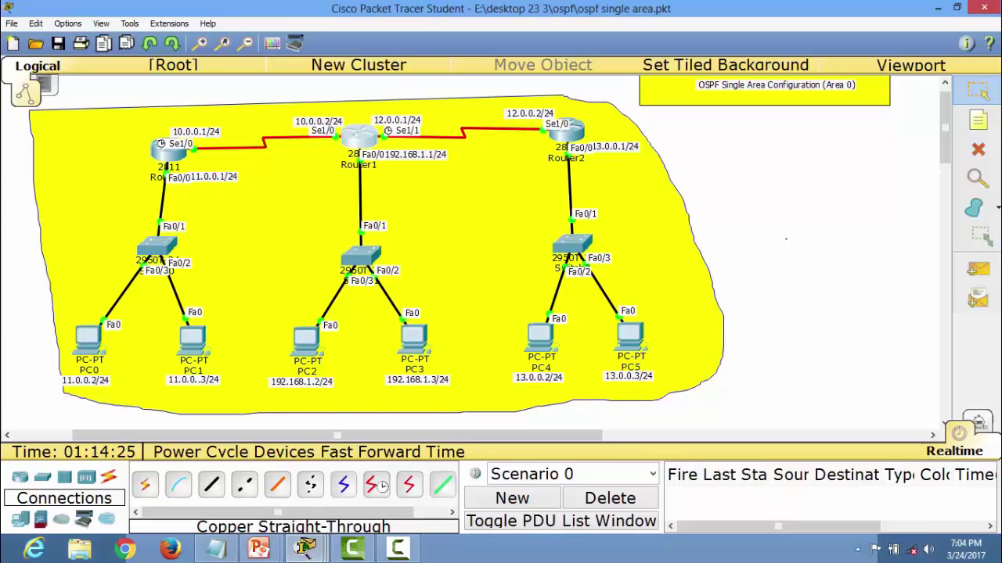
{"action": "left_click", "coordinate": [305, 549]}
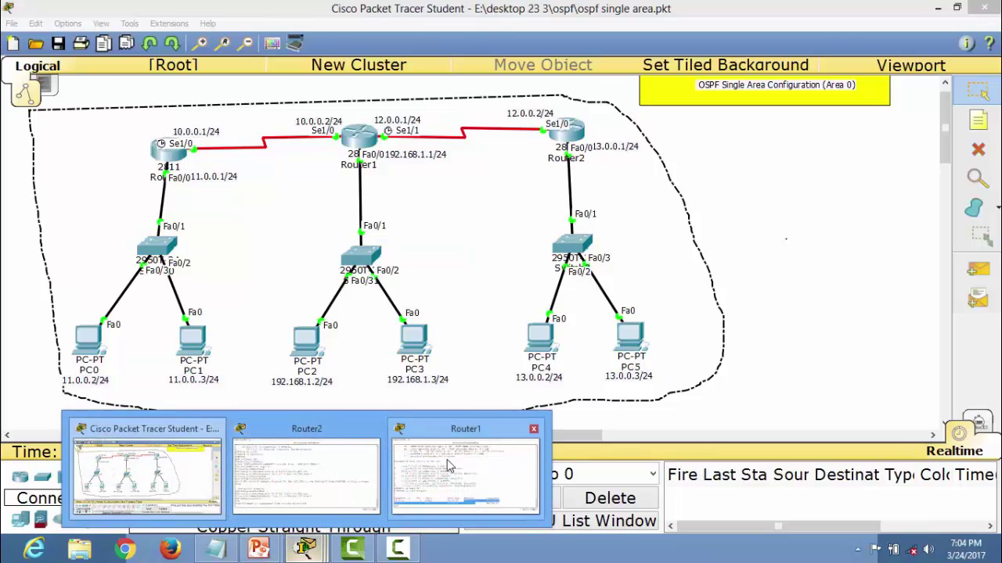
{"action": "left_click", "coordinate": [446, 459]}
{"action": "left_click_drag", "start_coordinate": [102, 439], "coordinate": [3, 443]}
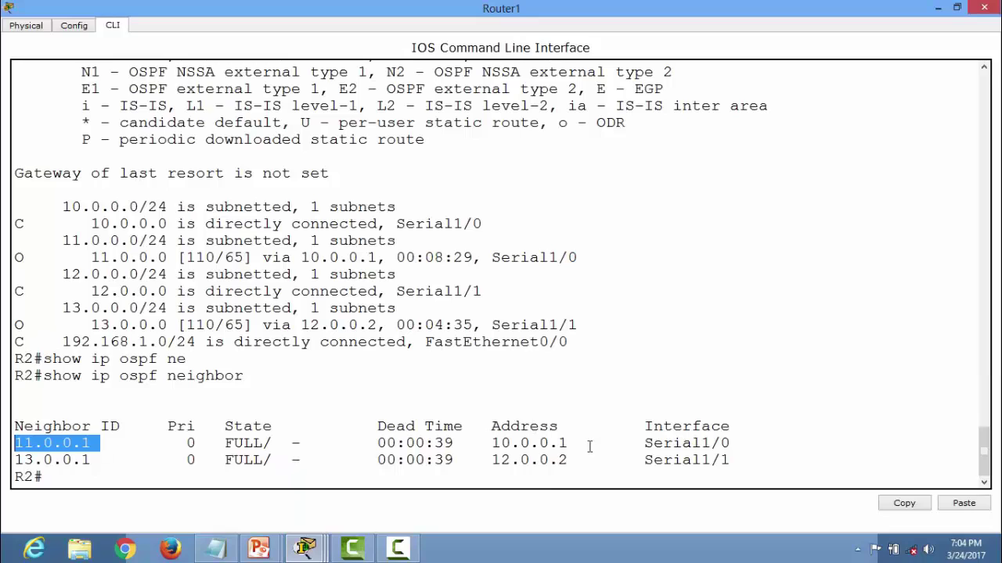
{"action": "left_click_drag", "start_coordinate": [579, 443], "coordinate": [492, 443]}
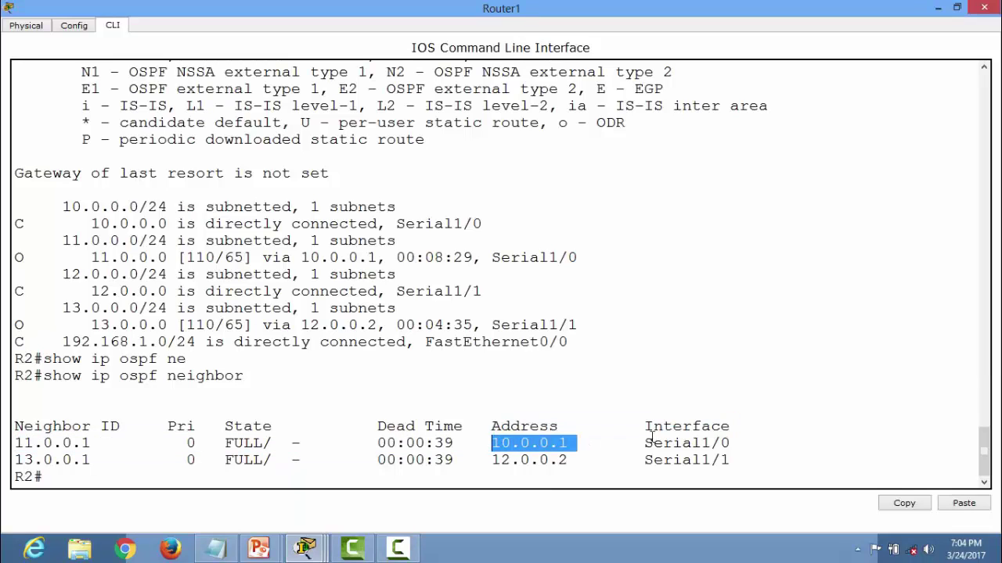
{"action": "left_click", "coordinate": [727, 440]}
{"action": "left_click_drag", "start_coordinate": [729, 443], "coordinate": [643, 442]}
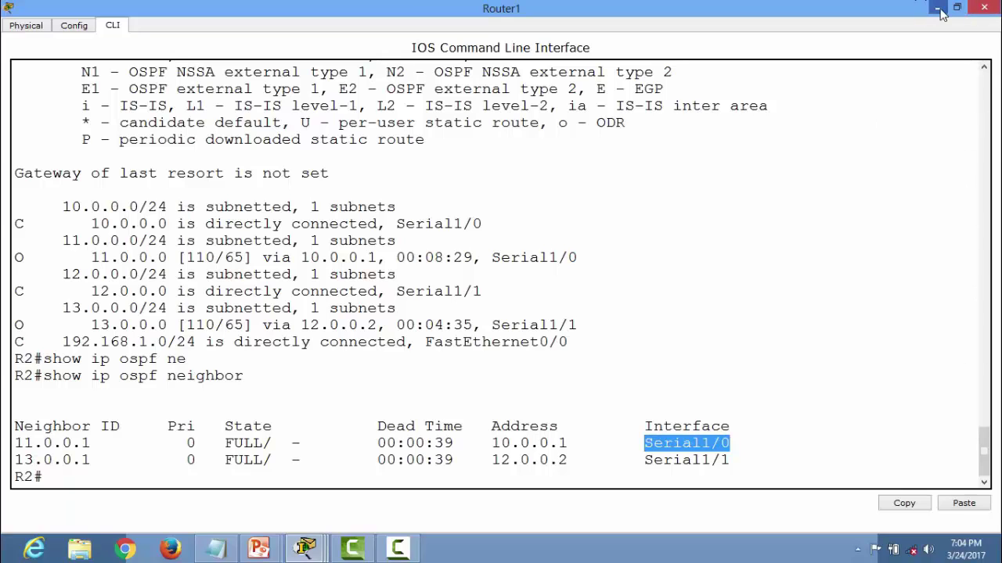
Circle Router0's Se1/0 port and box its 11.0.0.1/24 address on the topology, clearing the marks when done.
{"action": "left_click", "coordinate": [983, 8]}
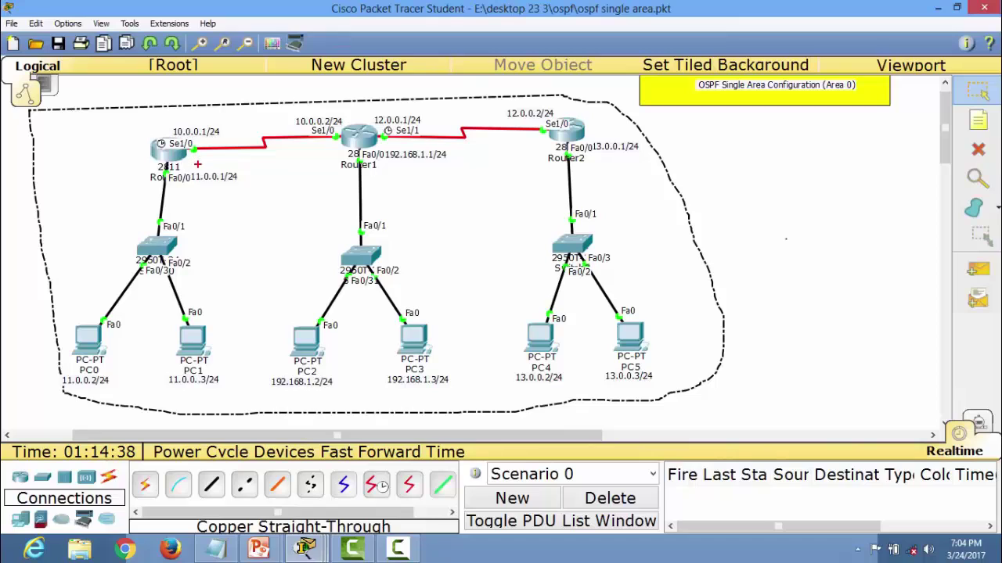
{"action": "left_click_drag", "start_coordinate": [197, 163], "coordinate": [195, 126]}
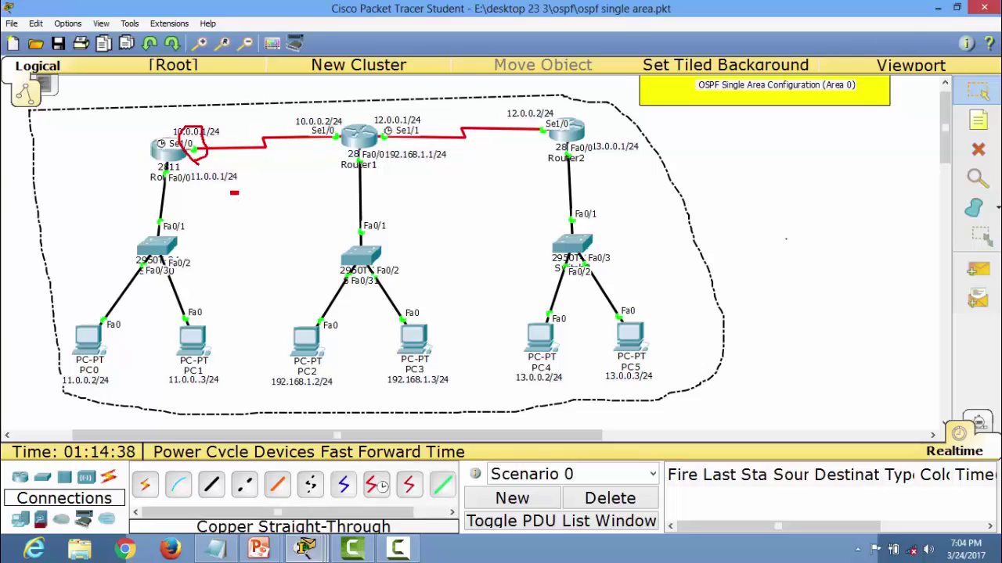
{"action": "left_click_drag", "start_coordinate": [230, 192], "coordinate": [183, 166]}
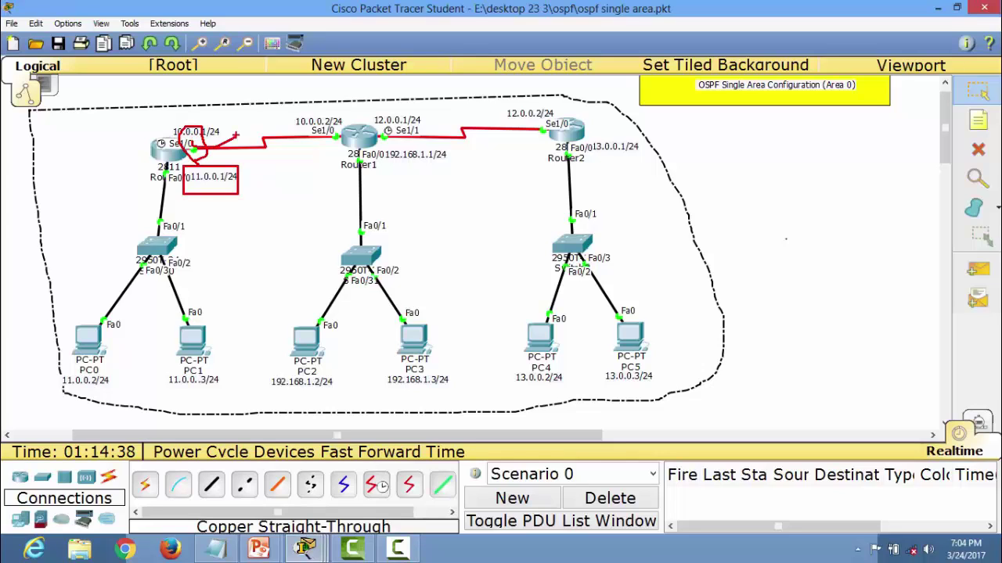
{"action": "key", "text": "Escape"}
Return to Router1's command line and highlight the neighbor ID 13.0.0.1.
{"action": "left_click", "coordinate": [305, 548]}
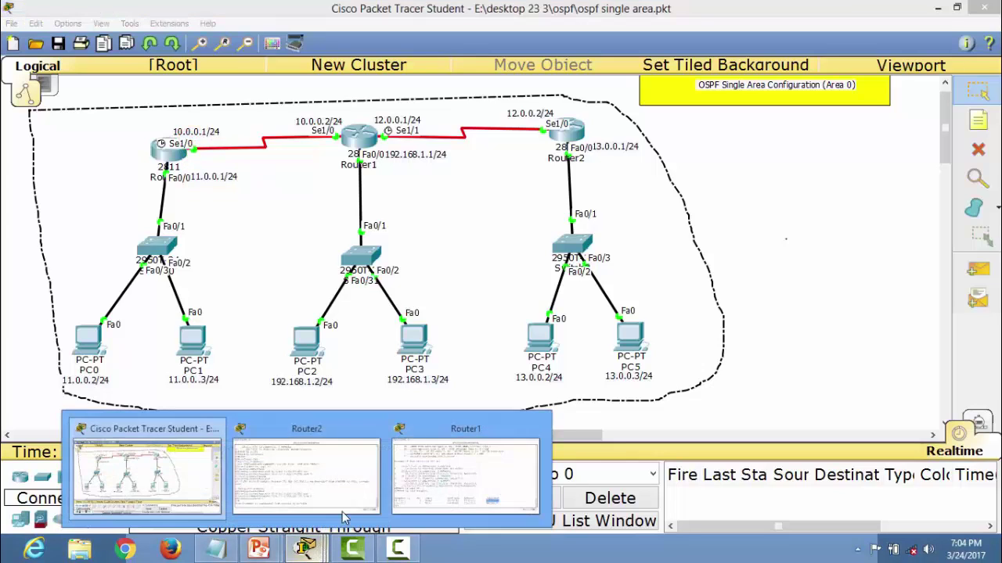
{"action": "left_click", "coordinate": [465, 478]}
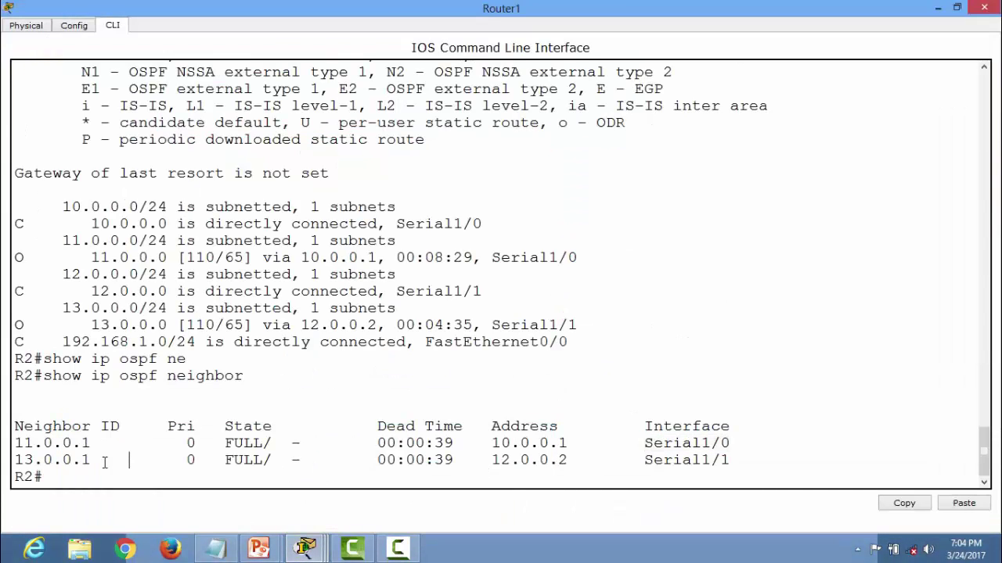
{"action": "left_click_drag", "start_coordinate": [129, 461], "coordinate": [14, 460]}
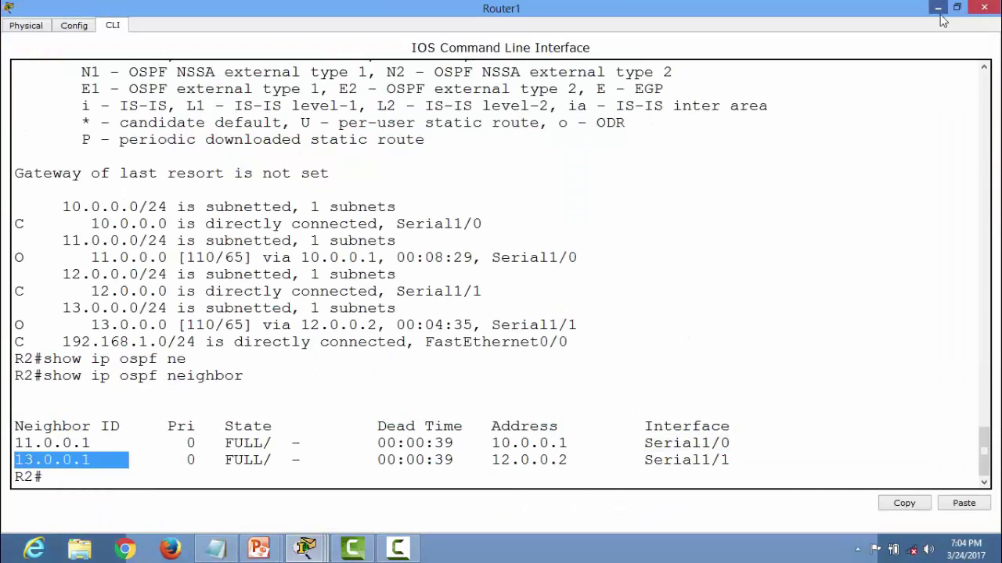
Box Router2's 13.0.0.1/24 address and its Se1/0 port on the topology, clearing the marks when done.
{"action": "left_click", "coordinate": [973, 7]}
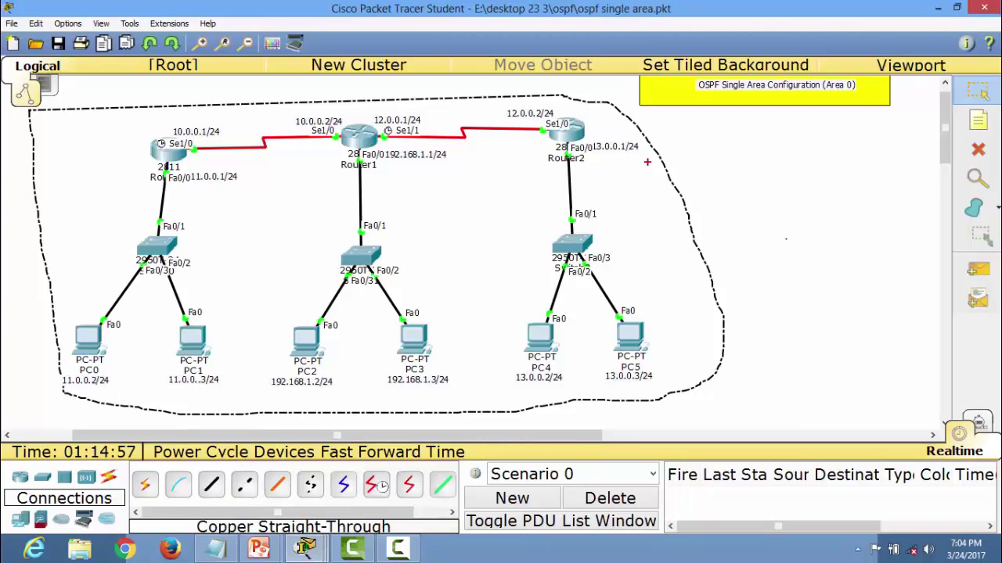
{"action": "mouse_move", "coordinate": [638, 161]}
{"action": "left_mouse_down"}
{"action": "mouse_move", "coordinate": [598, 141]}
{"action": "mouse_move", "coordinate": [642, 168]}
{"action": "left_mouse_up"}
{"action": "key", "text": "e"}
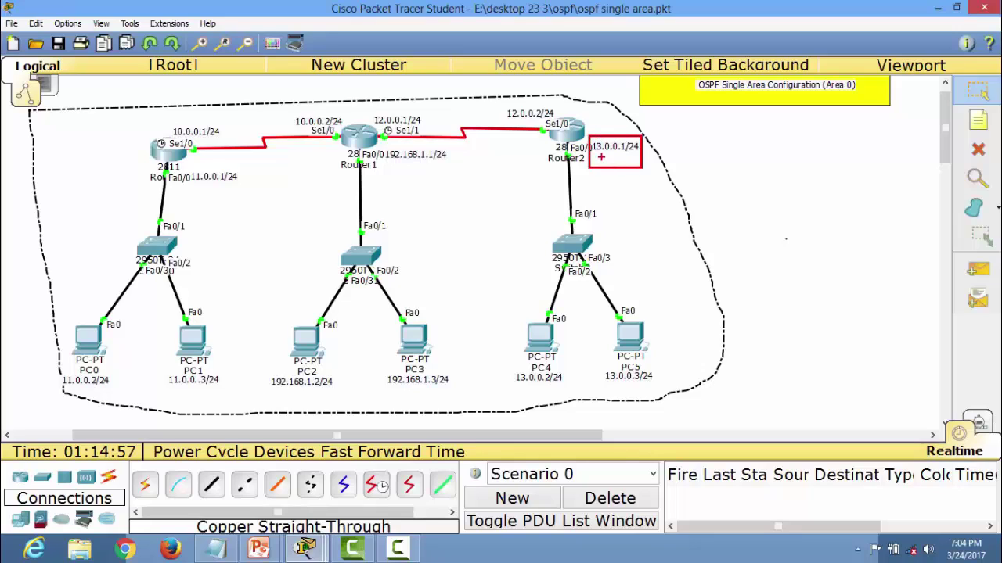
{"action": "left_click_drag", "start_coordinate": [517, 104], "coordinate": [555, 159]}
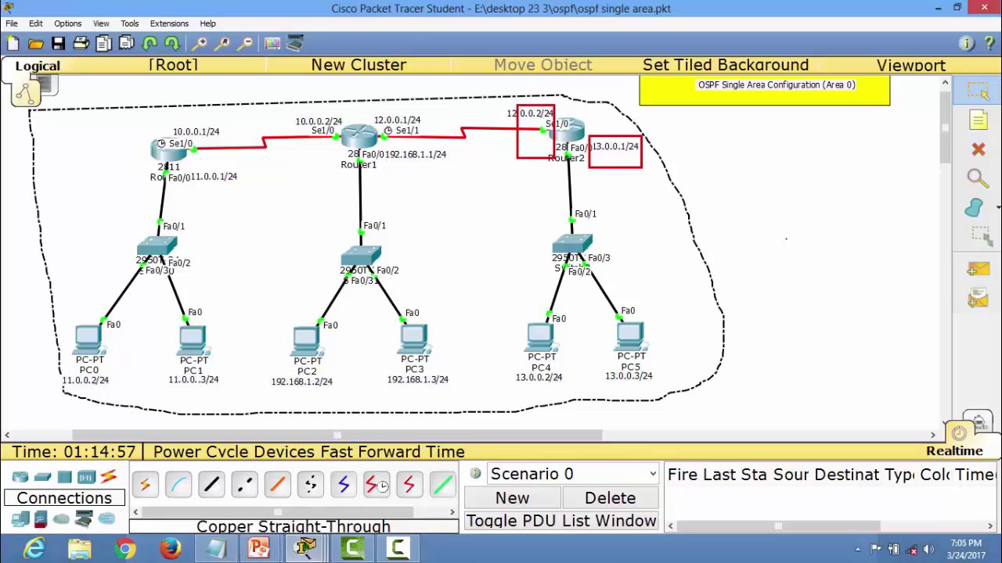
{"action": "key", "text": "Escape"}
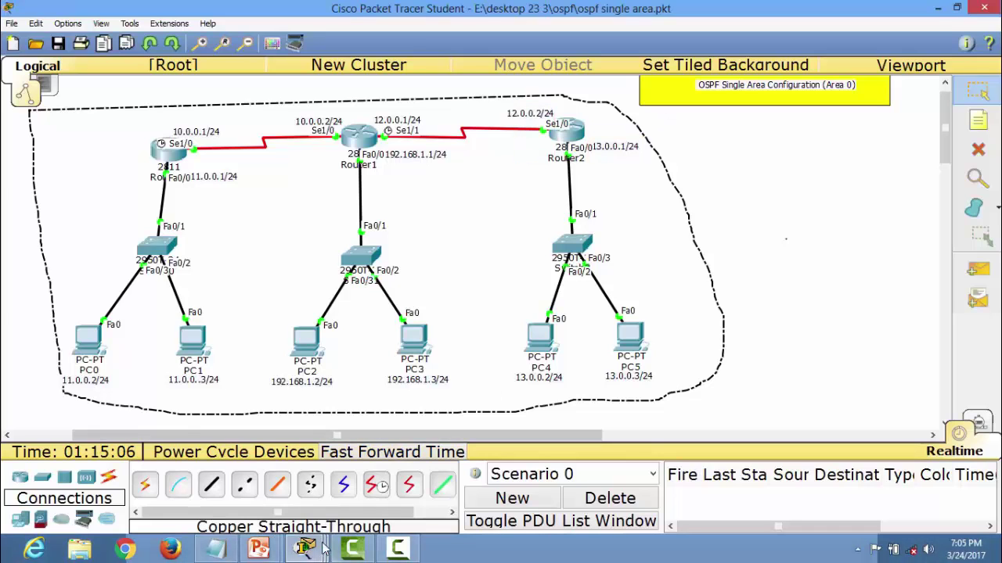
Bring back Router1's command line and highlight the Serial1/1 interface of the 13.0.0.1 neighbor.
{"action": "mouse_move", "coordinate": [305, 547]}
{"action": "left_click", "coordinate": [439, 470]}
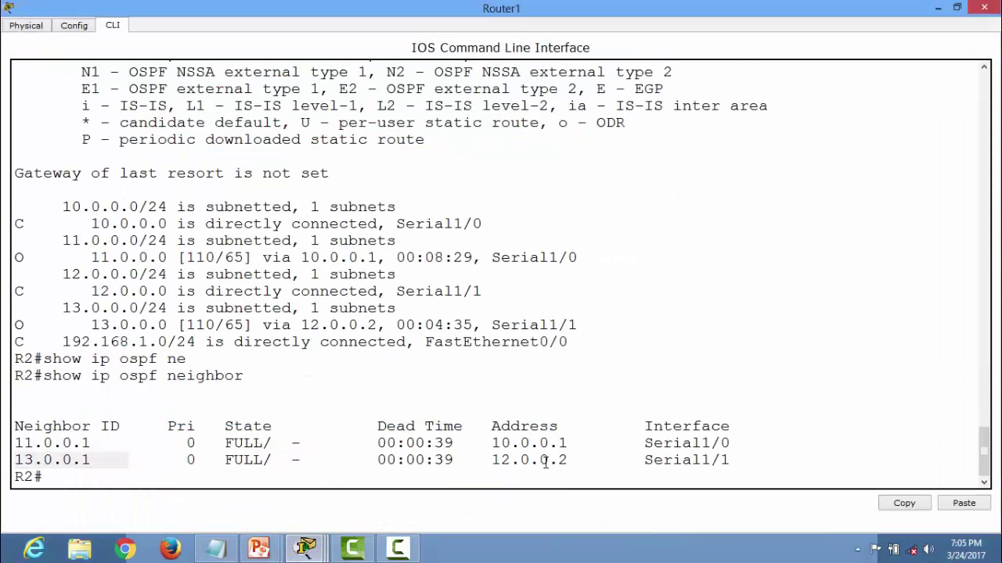
{"action": "left_click_drag", "start_coordinate": [730, 461], "coordinate": [645, 457]}
{"action": "mouse_move", "coordinate": [995, 8]}
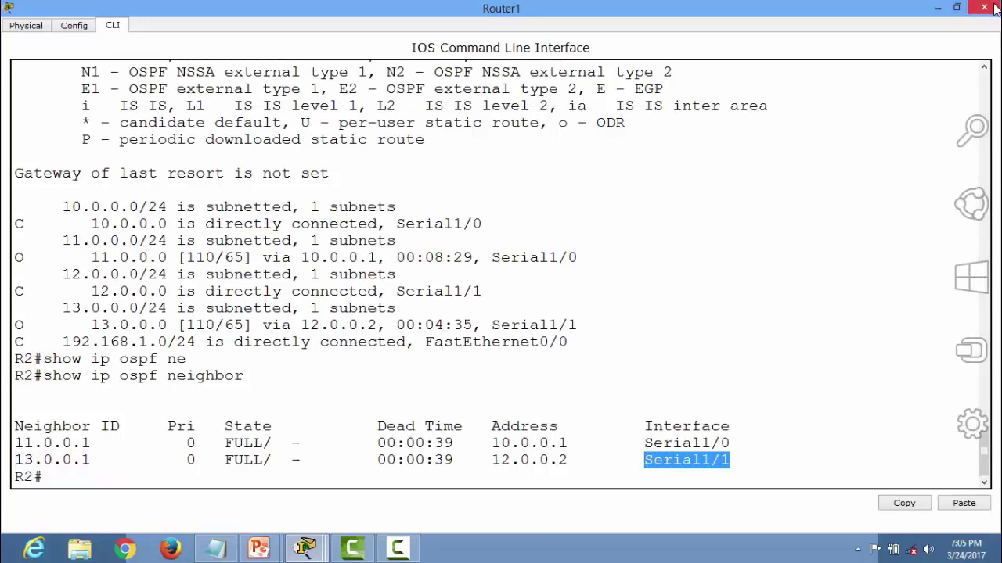